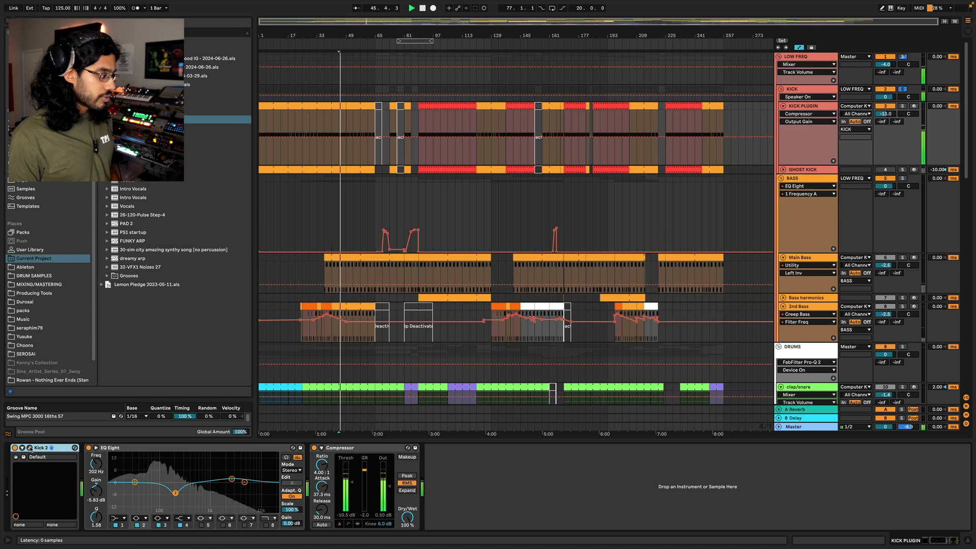
Inspect the kick track's Kick 2 synth window, close it, and toggle the track's EQ Eight device.
click(29, 448)
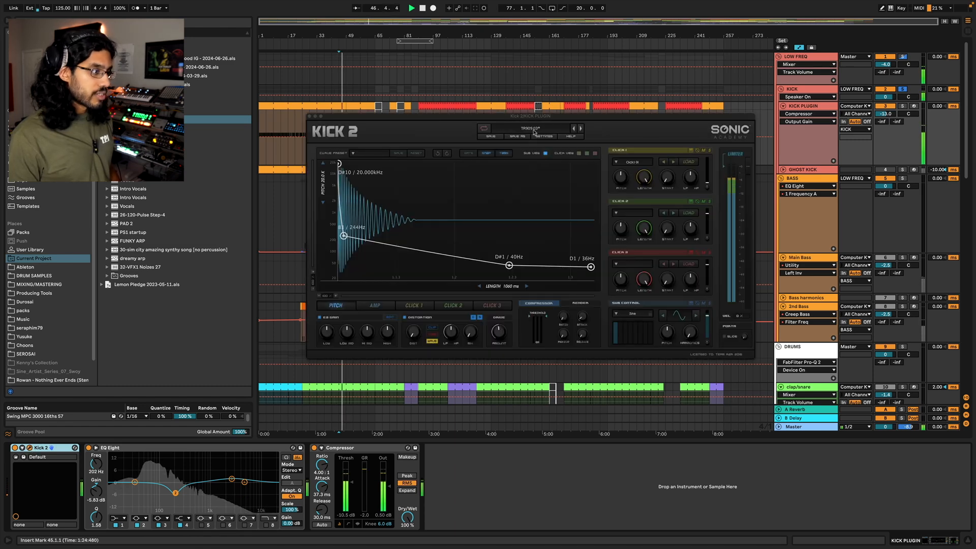
drag(536, 117, 526, 89)
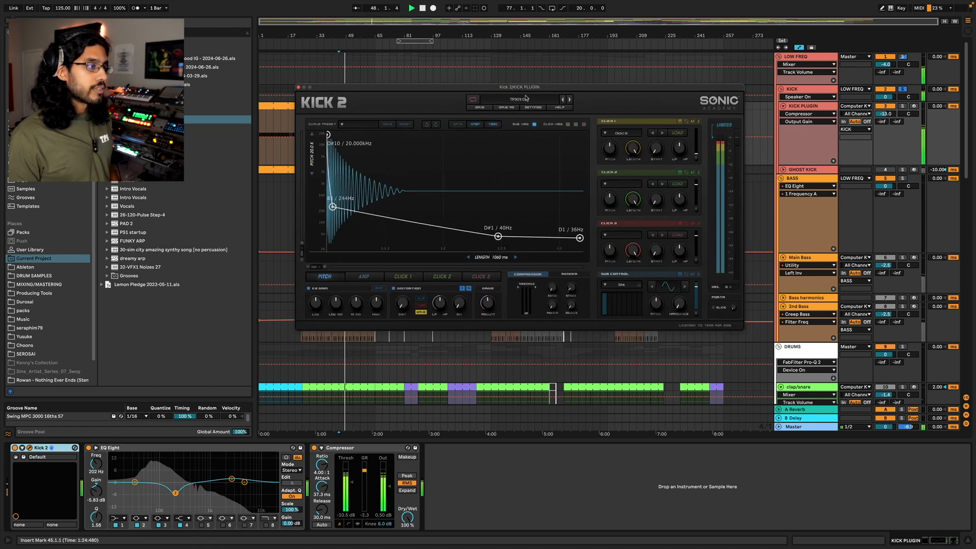
click(298, 88)
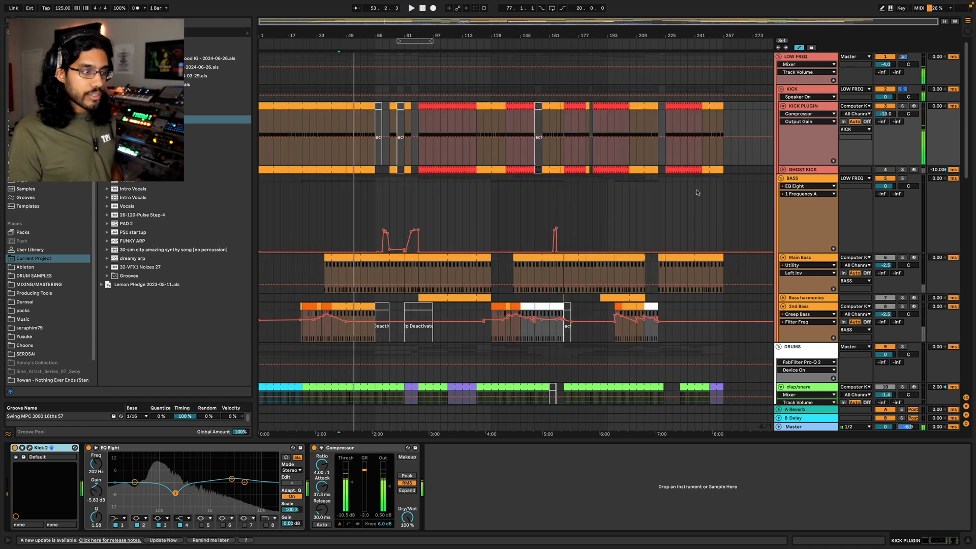
click(88, 447)
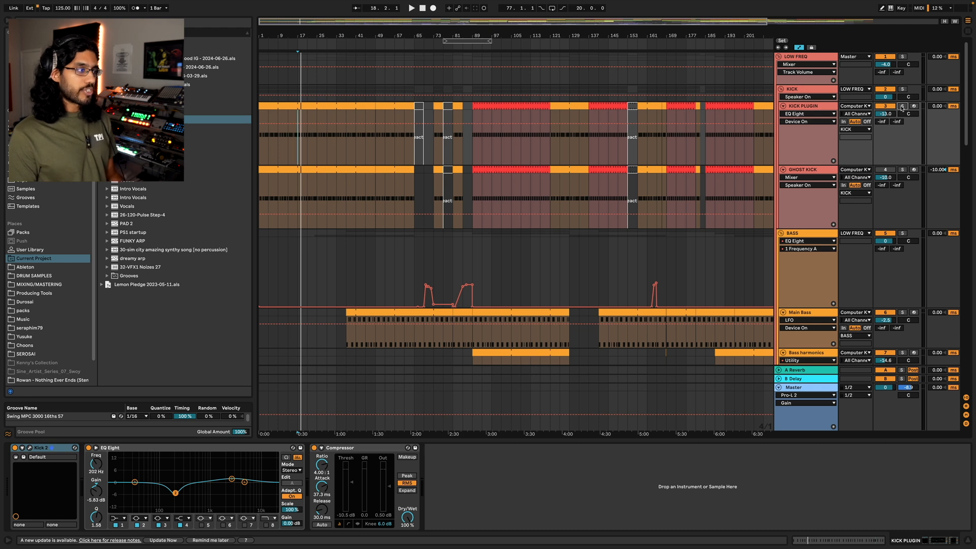
Play the arrangement, jump to bar 85, and listen through the transition into the section at bar 89 before stopping.
key(space)
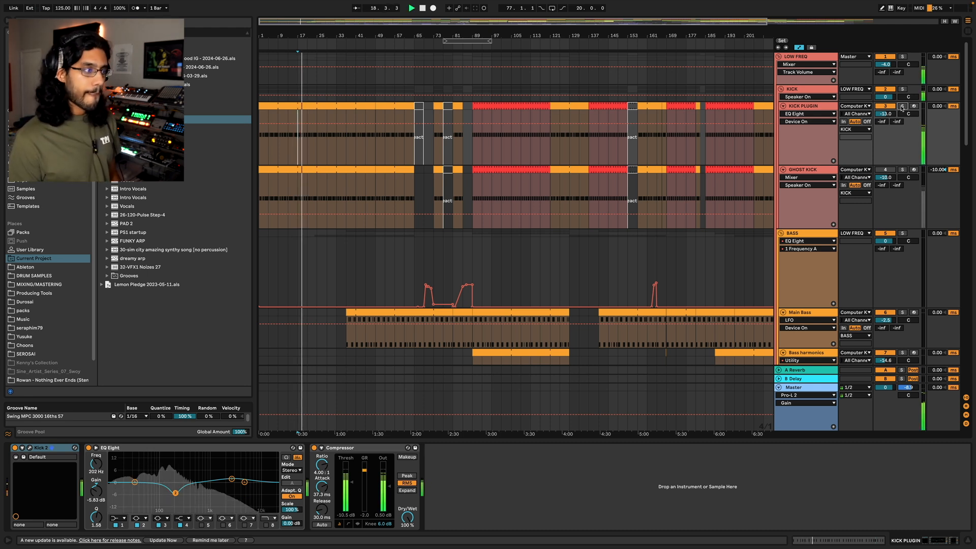
click(461, 156)
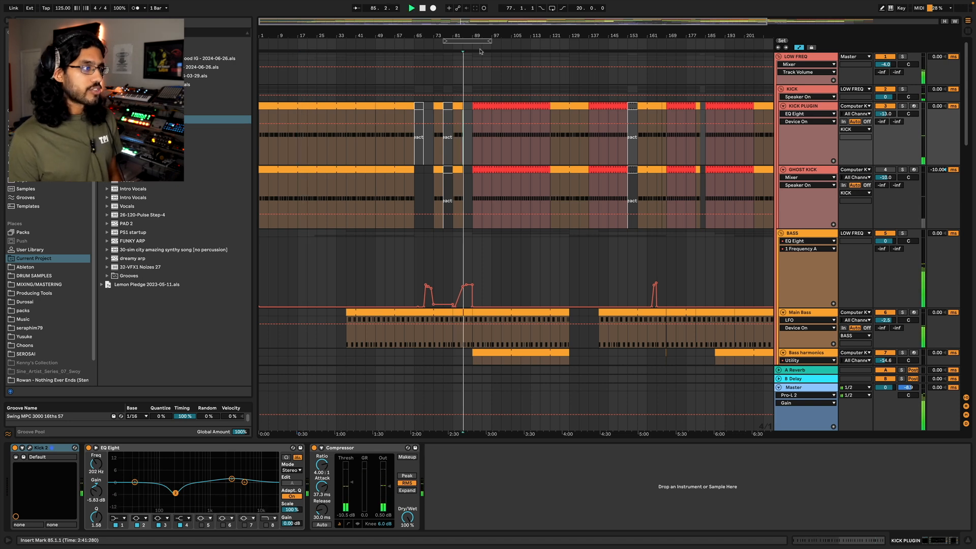
drag(481, 24, 481, 52)
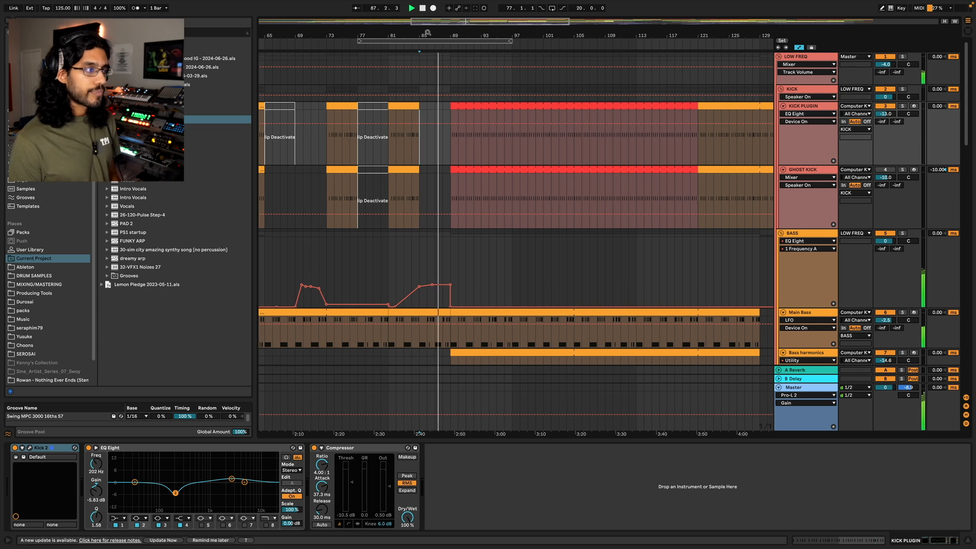
drag(429, 39, 440, 21)
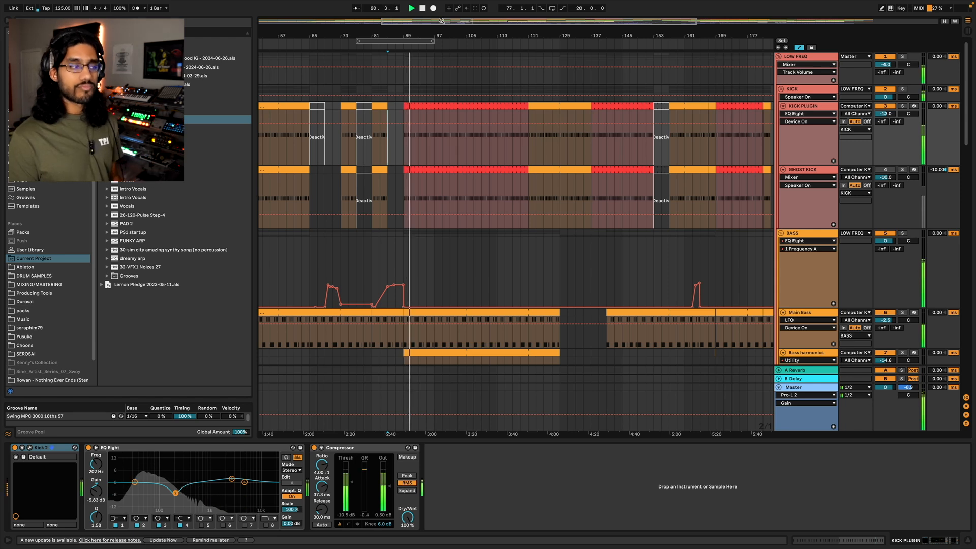
drag(441, 21, 440, 19)
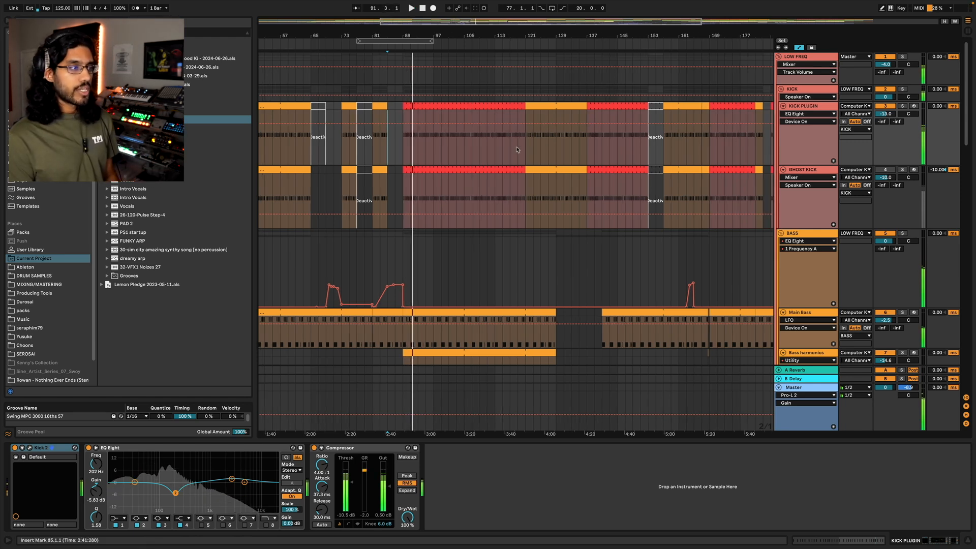
key(space)
Review the device chains of the Main Bass and 2nd Bass tracks and play the arrangement.
double_click(456, 20)
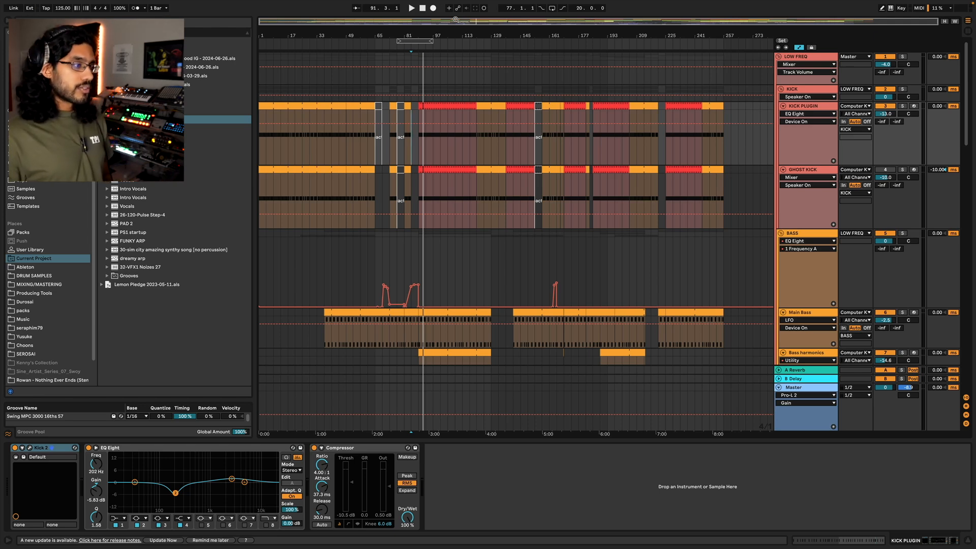
scroll(325, 114, down, 10)
click(326, 115)
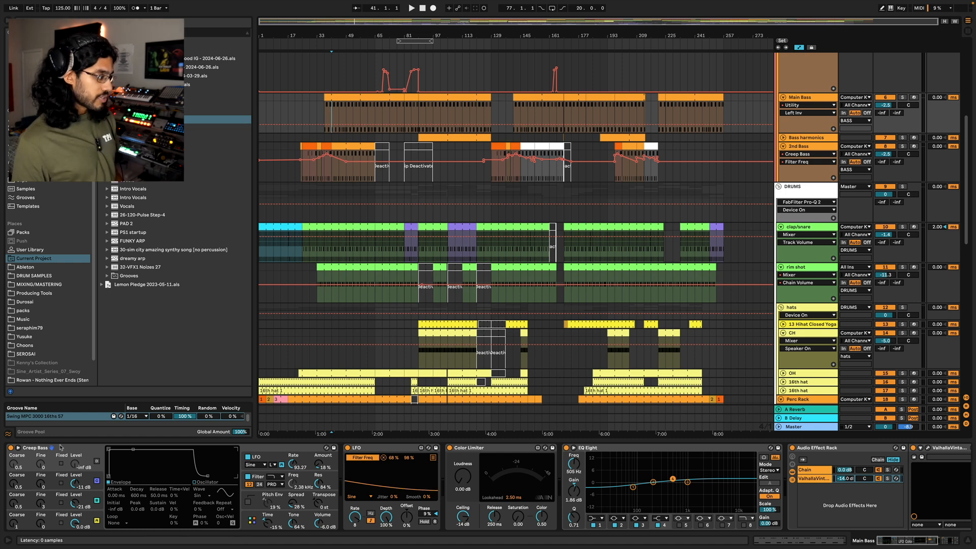
click(815, 92)
click(815, 98)
click(799, 138)
click(799, 145)
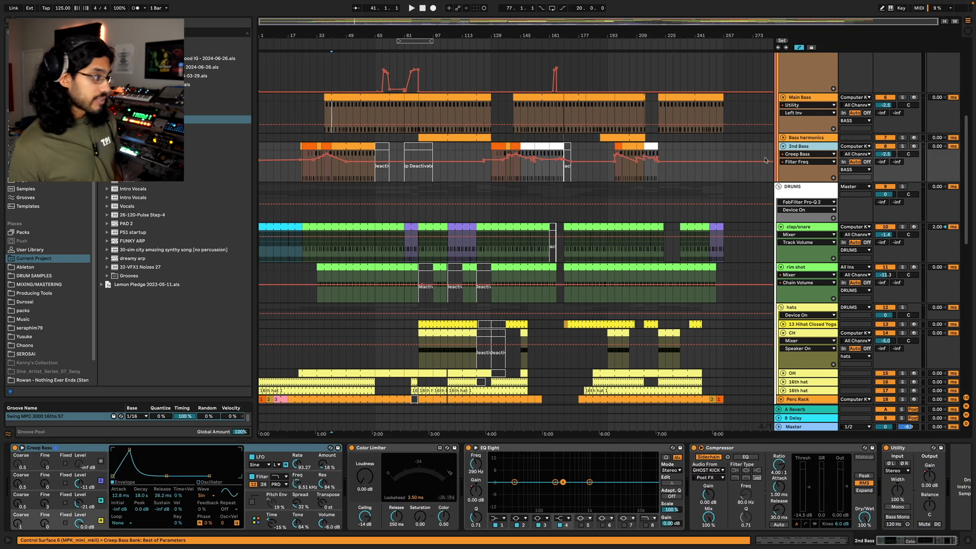
scroll(355, 162, up, 2)
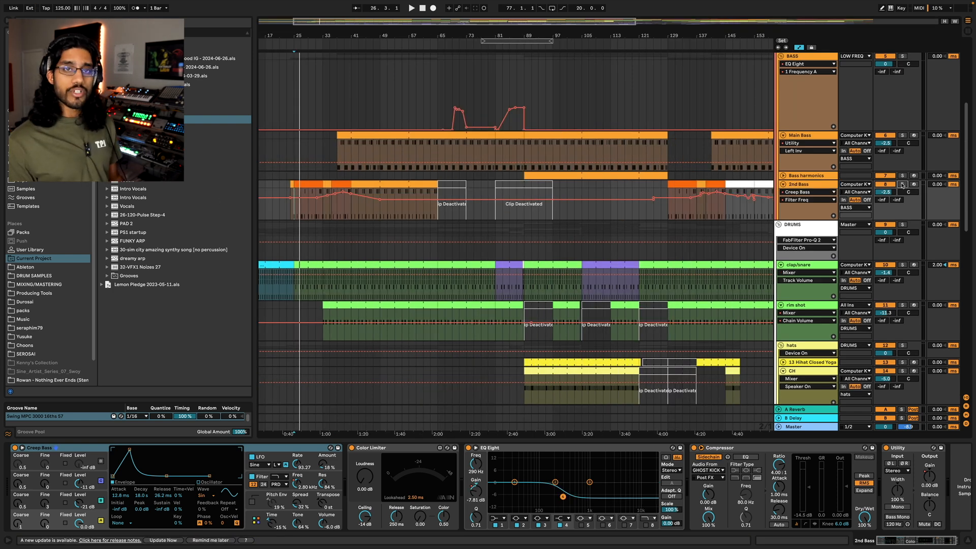
key(space)
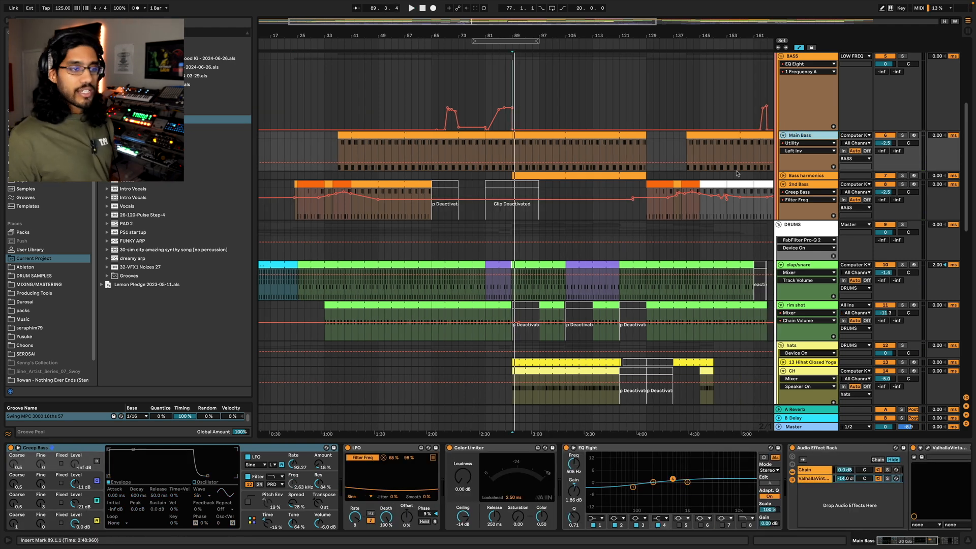
Open the Main Bass clip at bars 37 to 81 in an enlarged note editor.
click(499, 134)
double_click(464, 135)
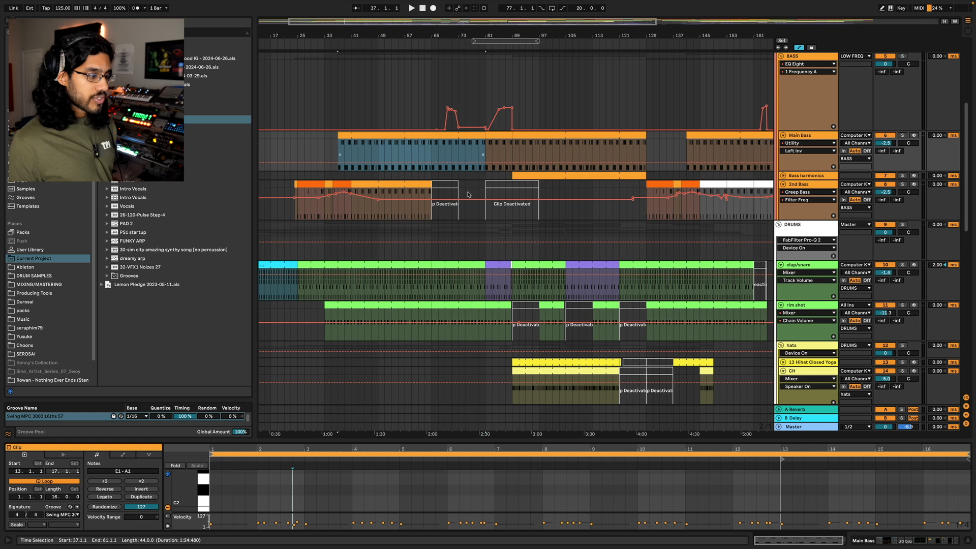
drag(441, 440, 433, 274)
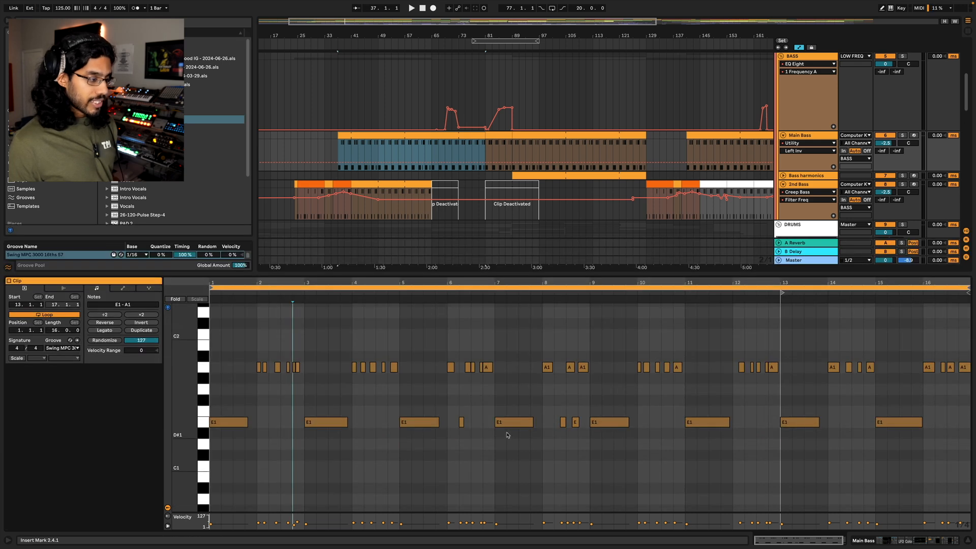
Examine the notes of the 2nd Bass clip starting at bar 41 and audition the arrangement from bar 89.
click(379, 181)
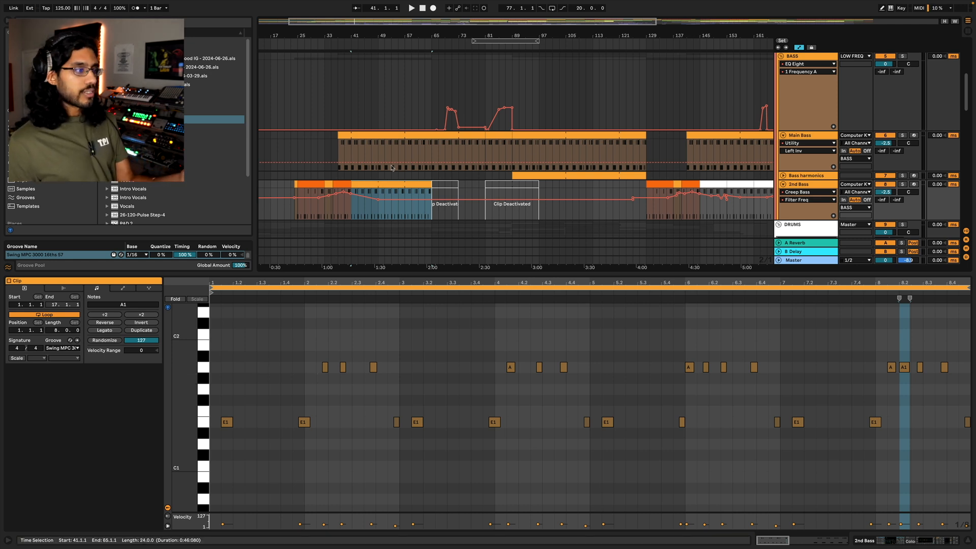
click(501, 156)
key(space)
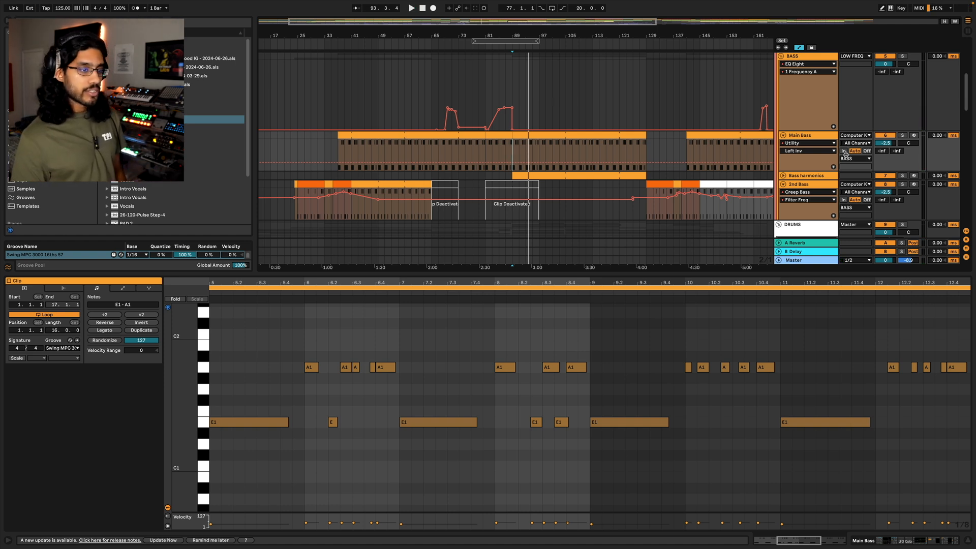
Unfold the Bass harmonics track and display its device chain.
drag(370, 24, 371, 16)
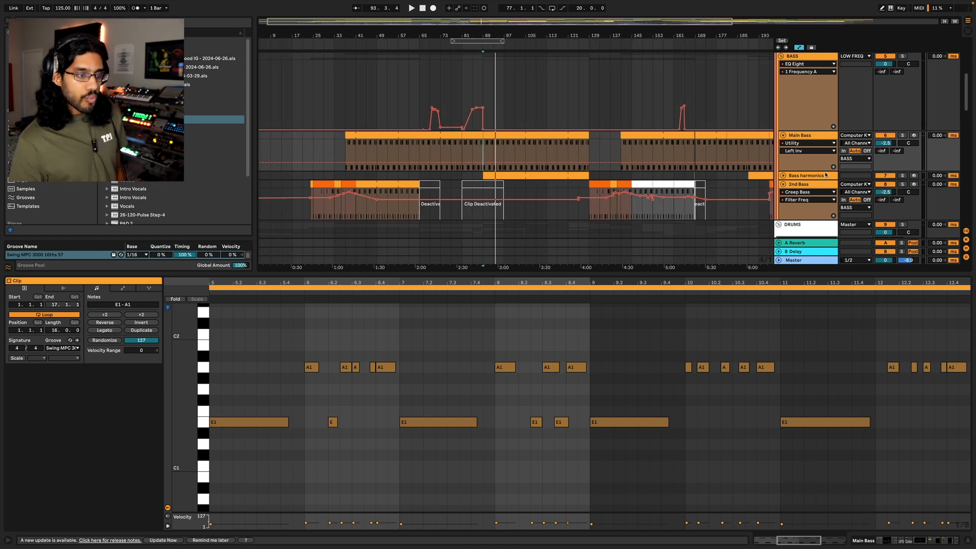
click(816, 176)
click(782, 175)
scroll(526, 130, down, 2)
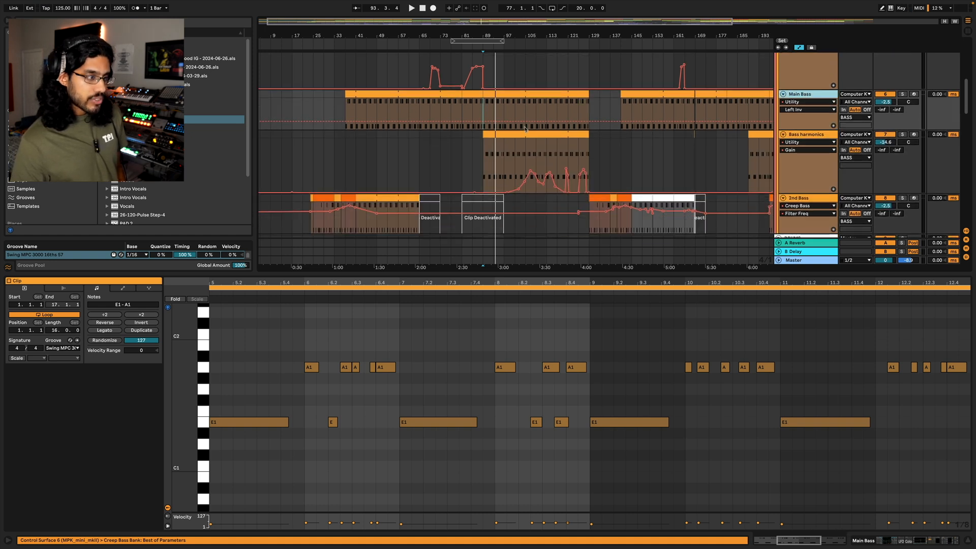
click(819, 140)
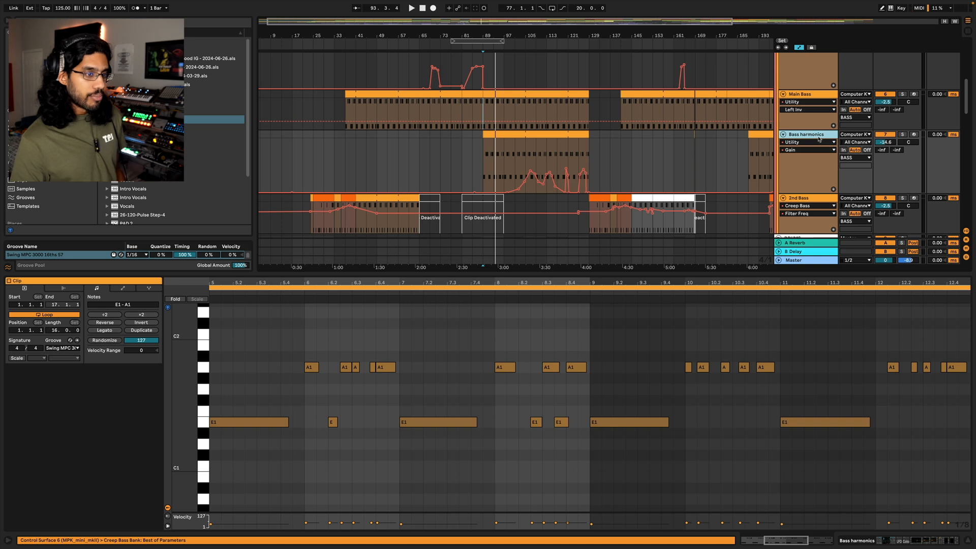
key(shift+Tab)
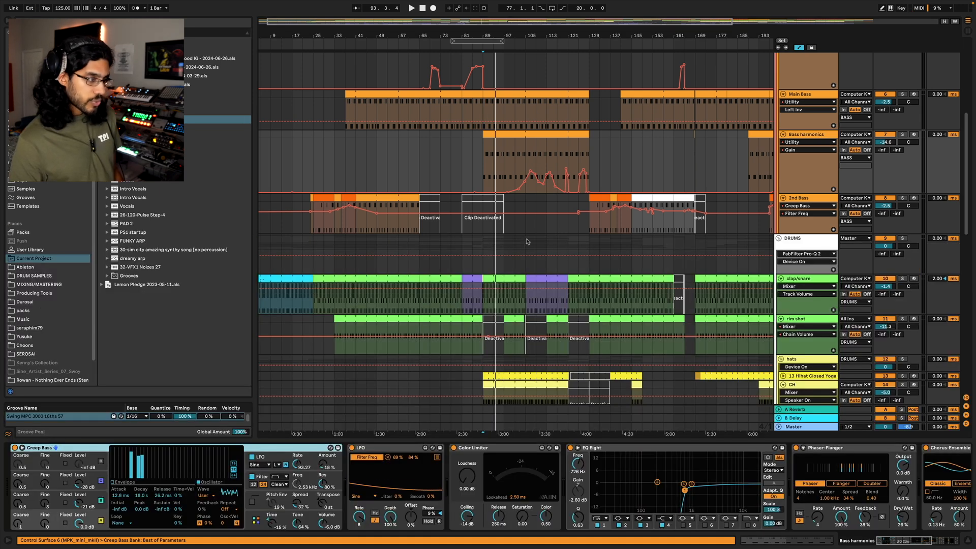
Solo the Bass harmonics track to hear it alone, return to the full mix, and stop playback.
click(903, 134)
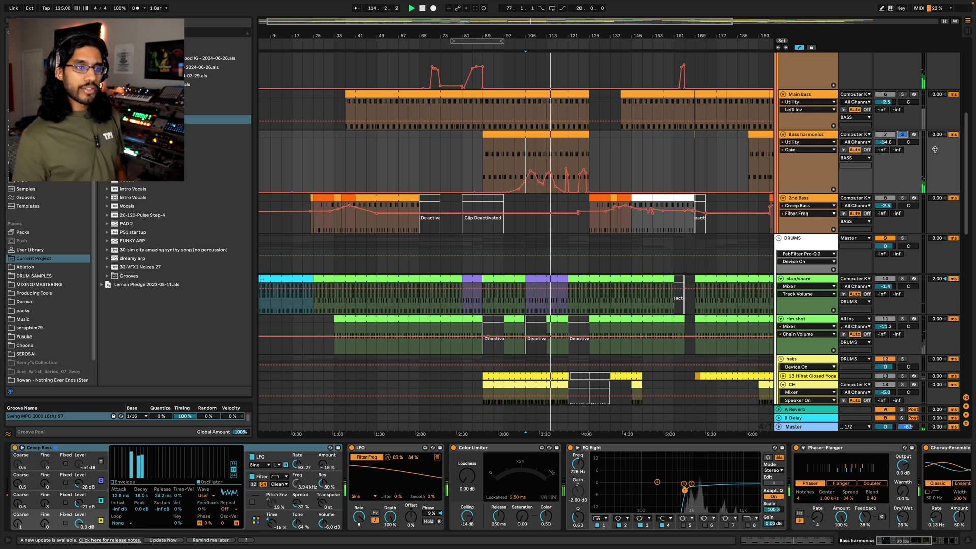
click(903, 134)
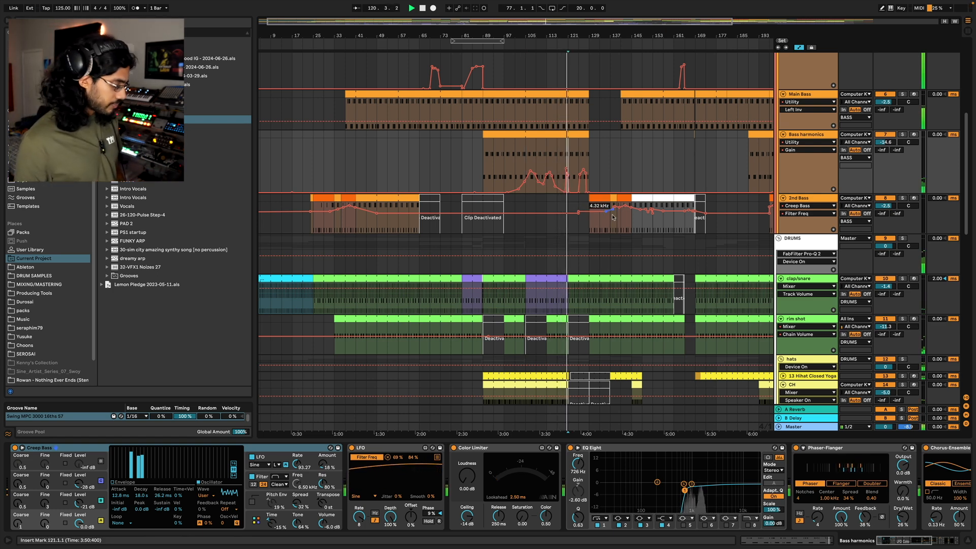
click(403, 112)
key(space)
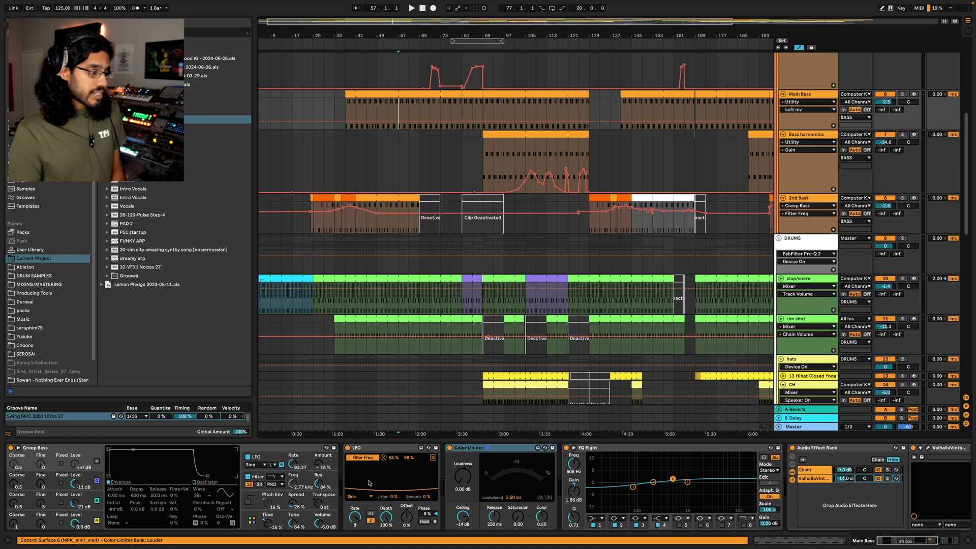
Solo the Main Bass track, play it from bar 89, and toggle its LFO device to compare the sound.
click(387, 447)
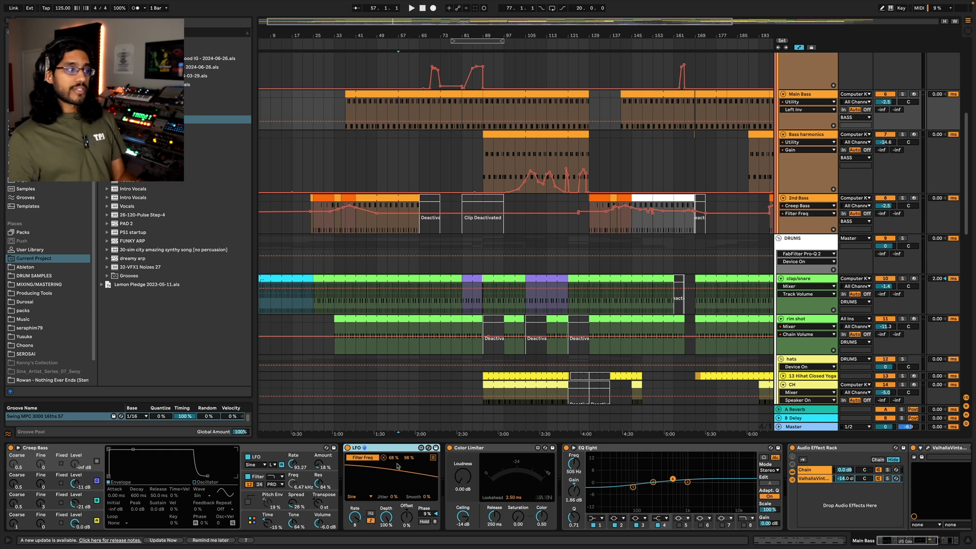
click(387, 112)
click(902, 94)
key(space)
click(483, 110)
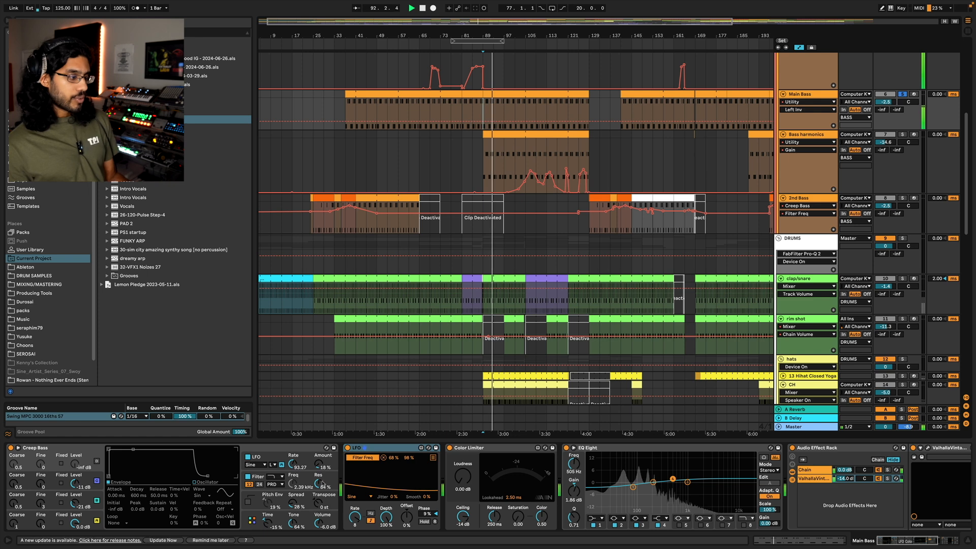
click(351, 448)
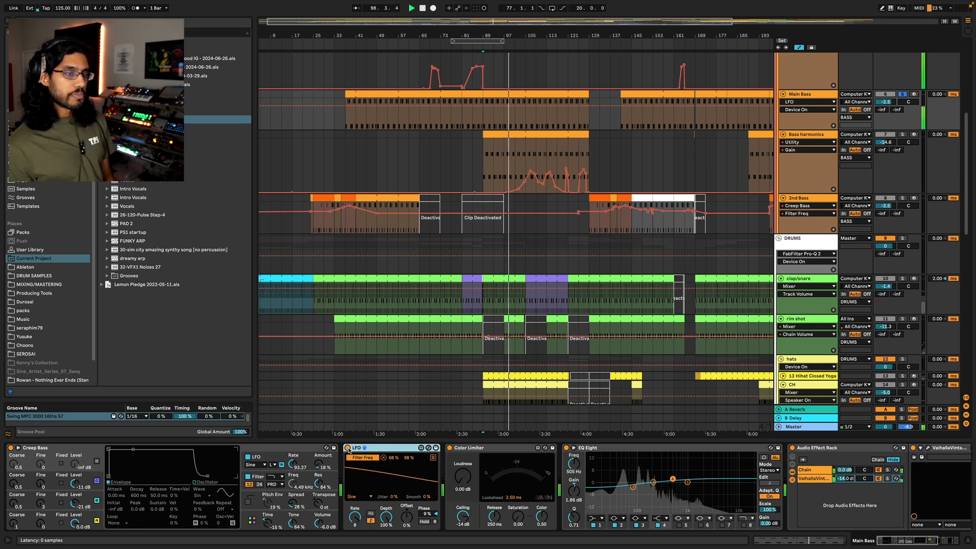
key(space)
Examine the 2nd Bass track's devices, its clip notes around bar 35 and its Filter Freq automation, and play from bar 33.
click(812, 225)
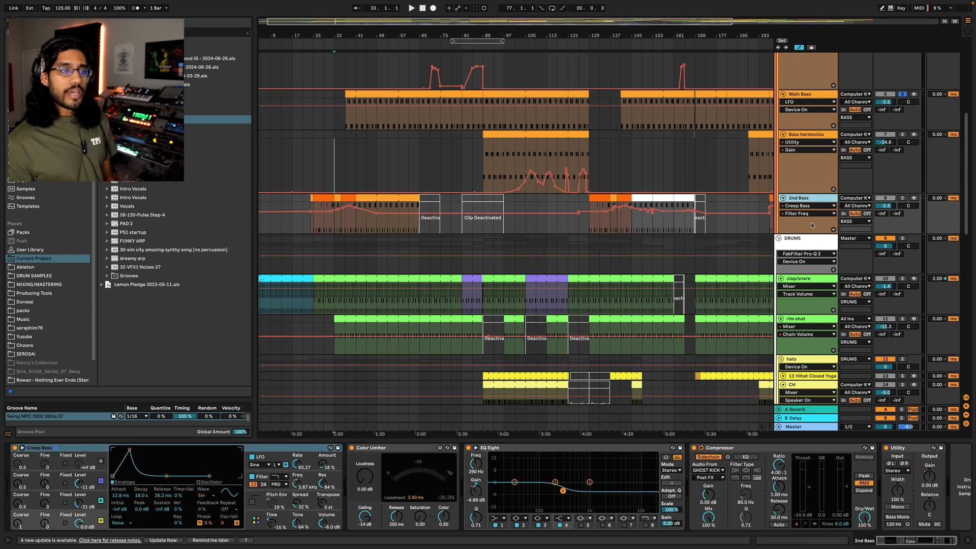
double_click(348, 218)
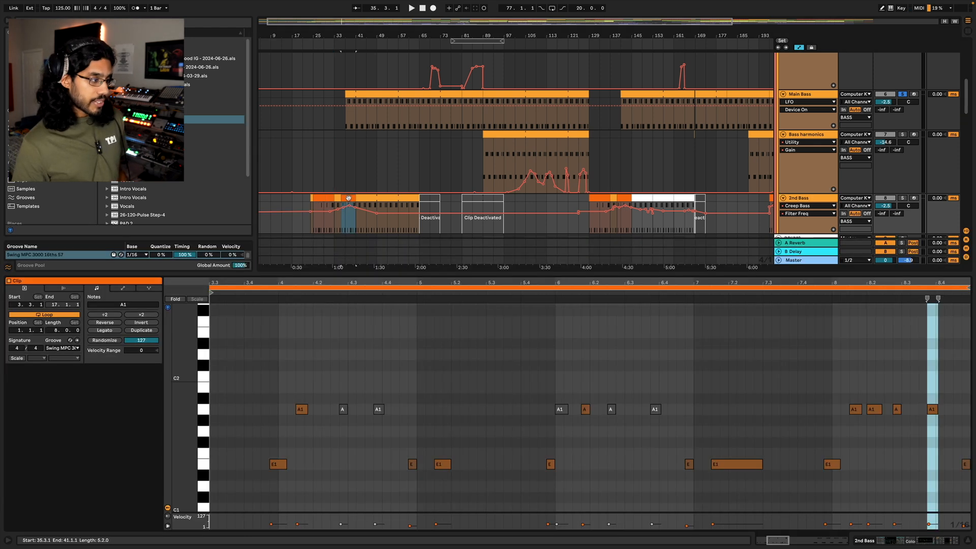
click(798, 198)
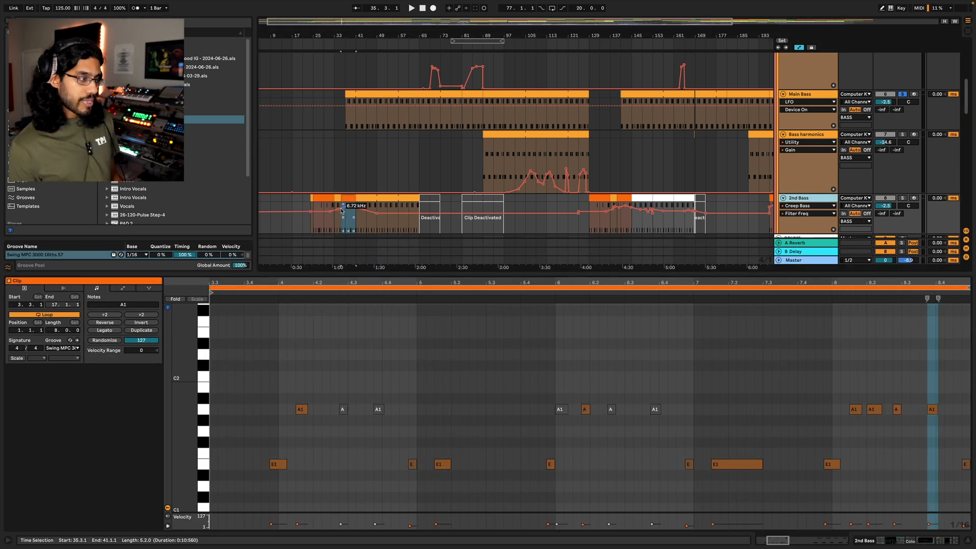
drag(349, 206, 356, 213)
click(335, 222)
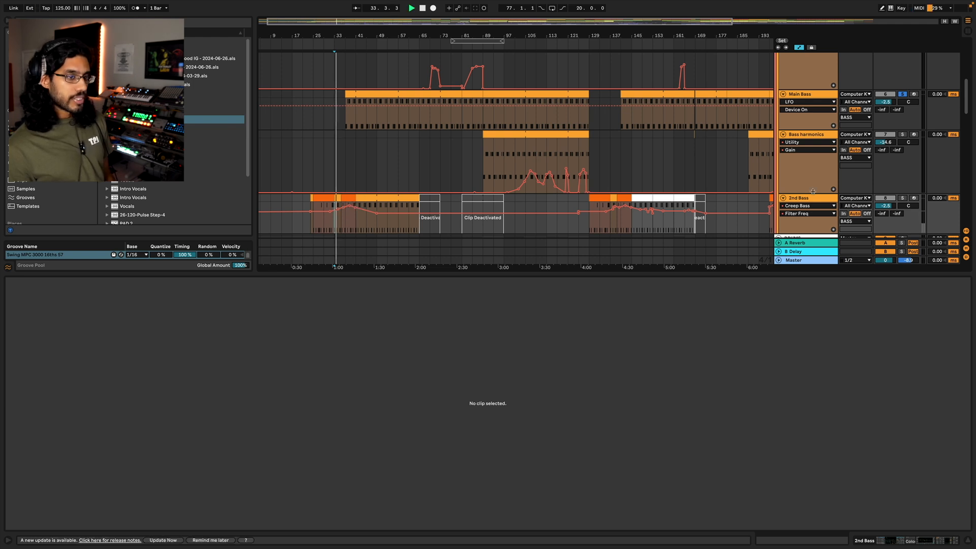
Mark bars 37 to 65 on the Main Bass track and place the insert marker at bar 49.
click(343, 157)
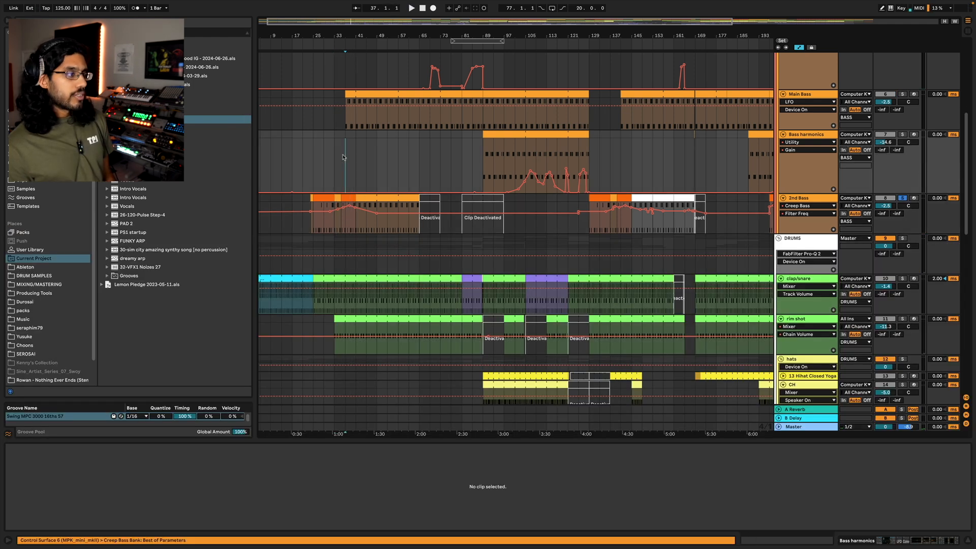
scroll(344, 157, up, 2)
drag(345, 159, 418, 168)
click(421, 215)
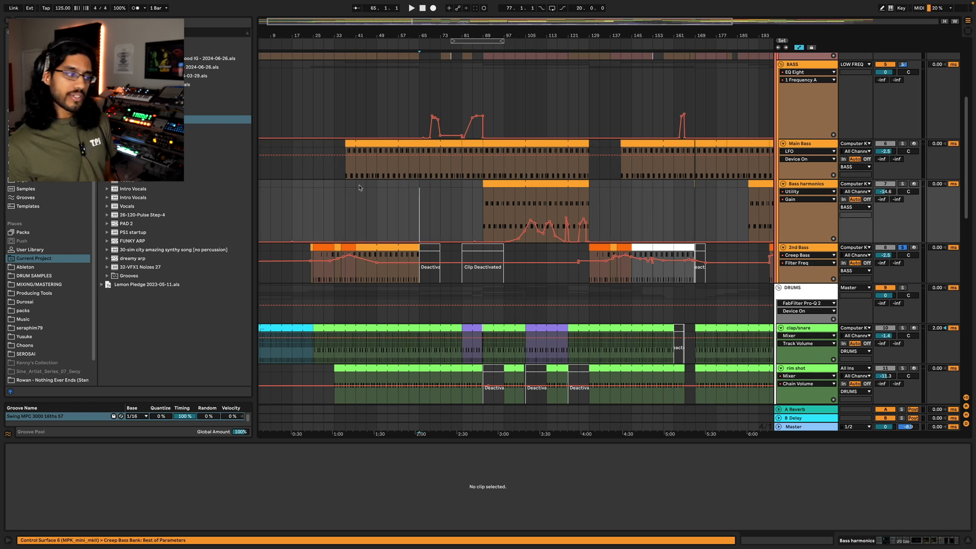
click(366, 168)
click(376, 170)
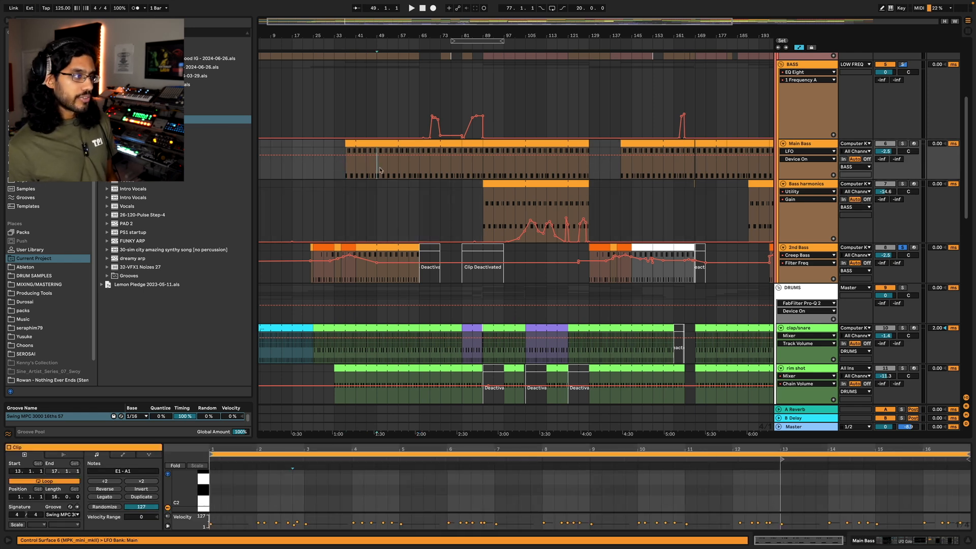
Examine how the Main Bass, Bass harmonics and 2nd Bass clips are arranged across the track, marking bars 37, 65 and 89.
click(346, 174)
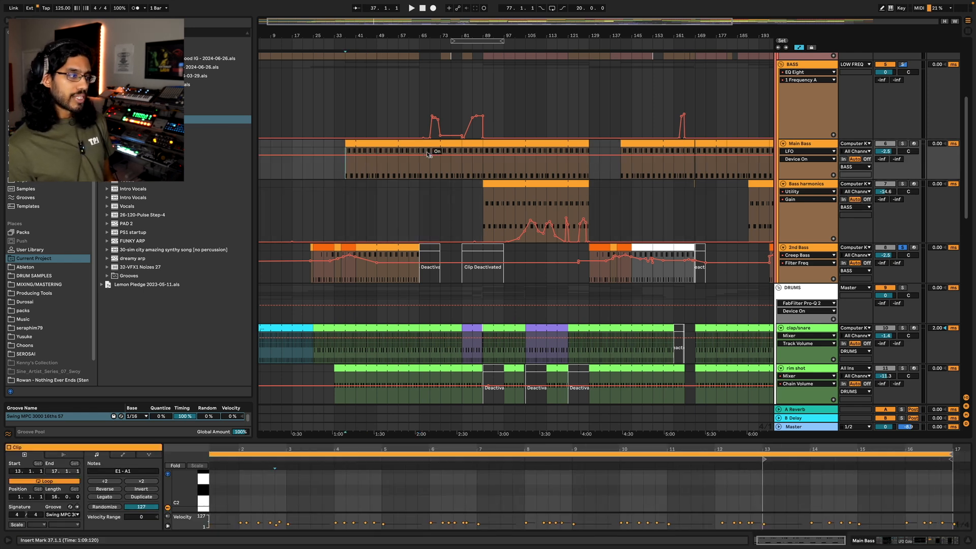
click(401, 176)
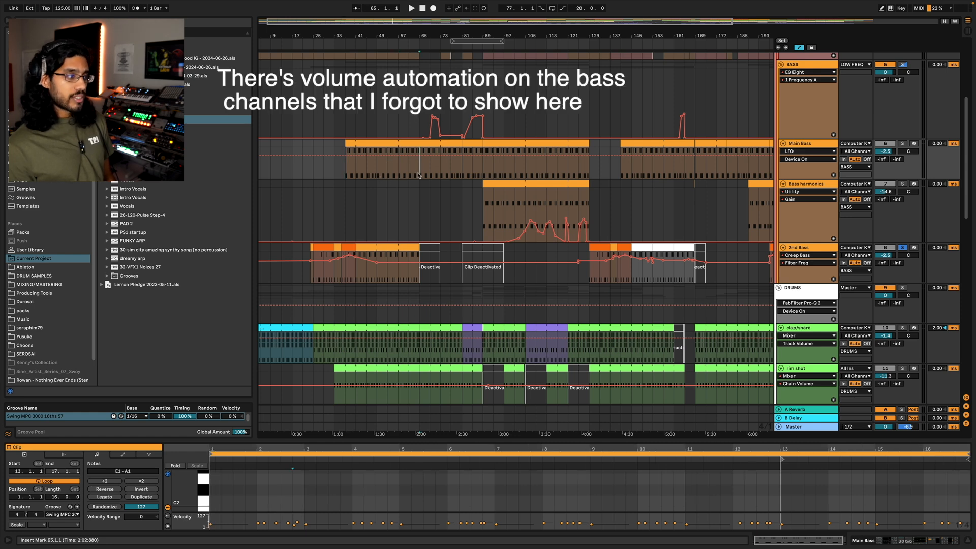
drag(419, 175, 462, 179)
drag(417, 277, 366, 275)
drag(418, 178, 475, 179)
click(480, 179)
scroll(414, 215, right, 4)
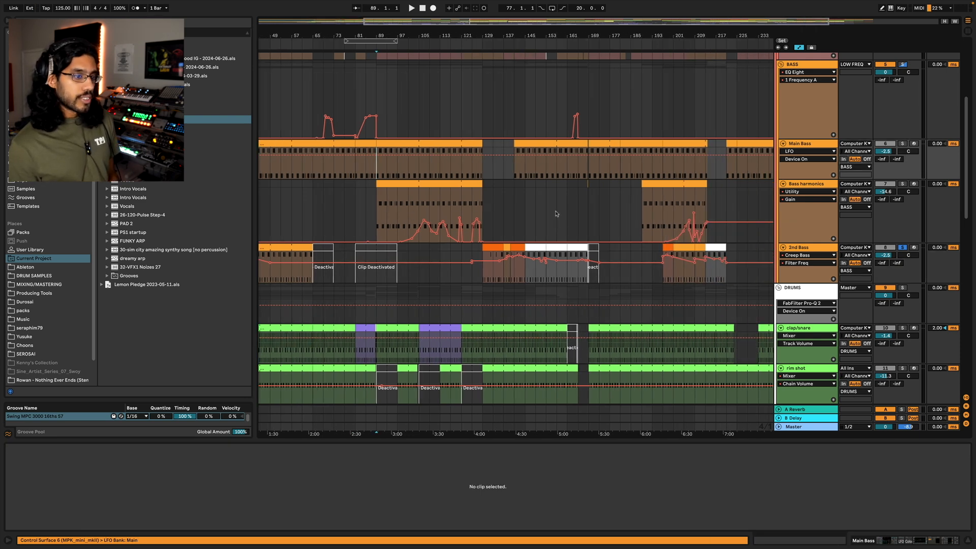
drag(517, 222, 577, 222)
scroll(518, 199, up, 2)
scroll(512, 197, down, 2)
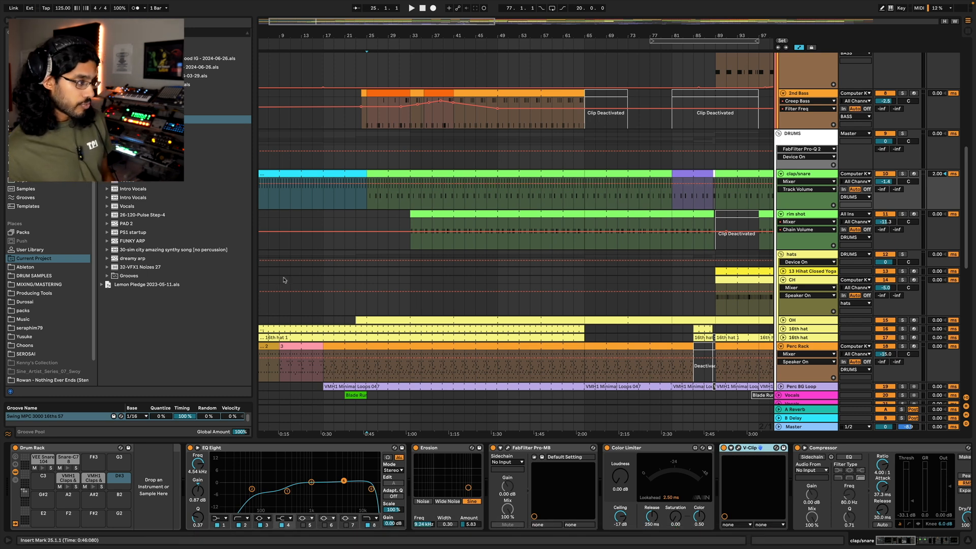
Open the clap/snare clip that starts at bar 25 and play it with the track soloed.
double_click(390, 172)
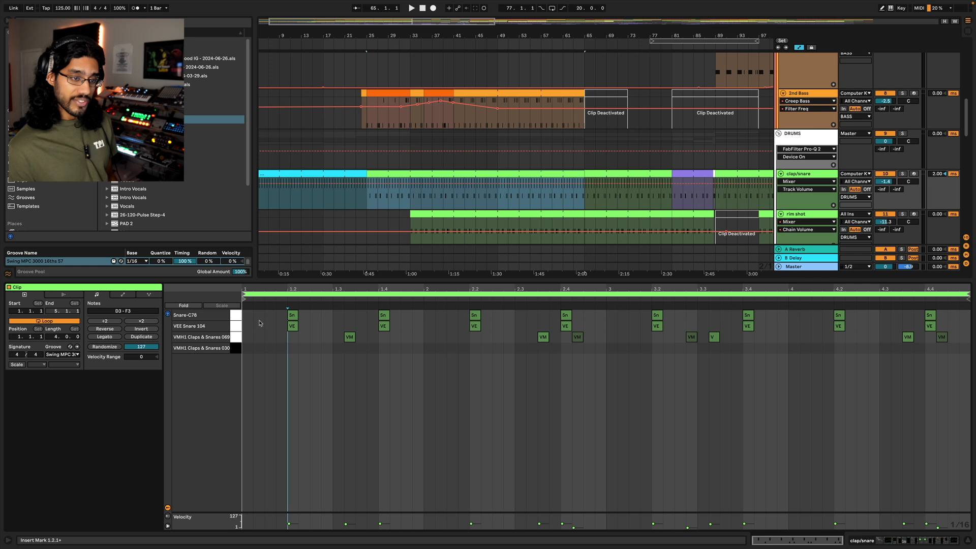
click(901, 174)
key(space)
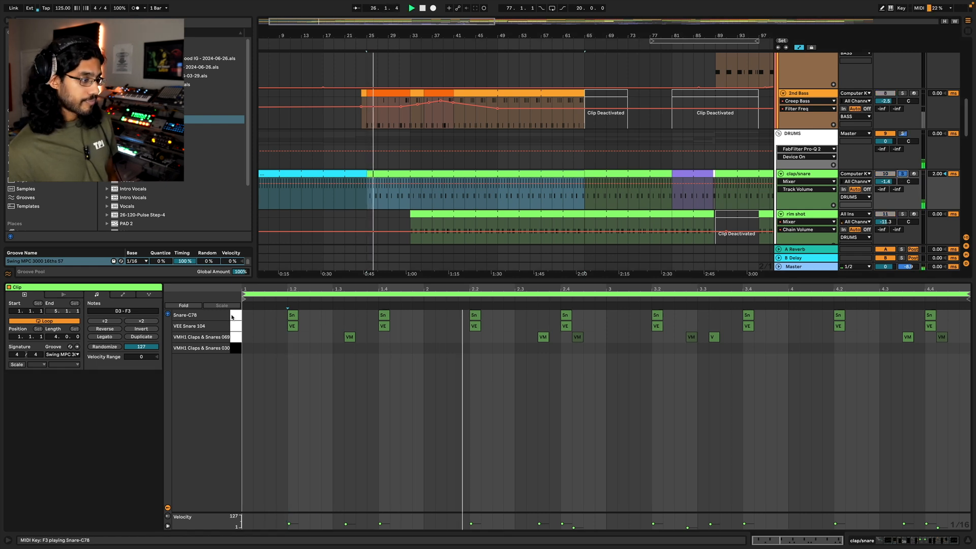
key(space)
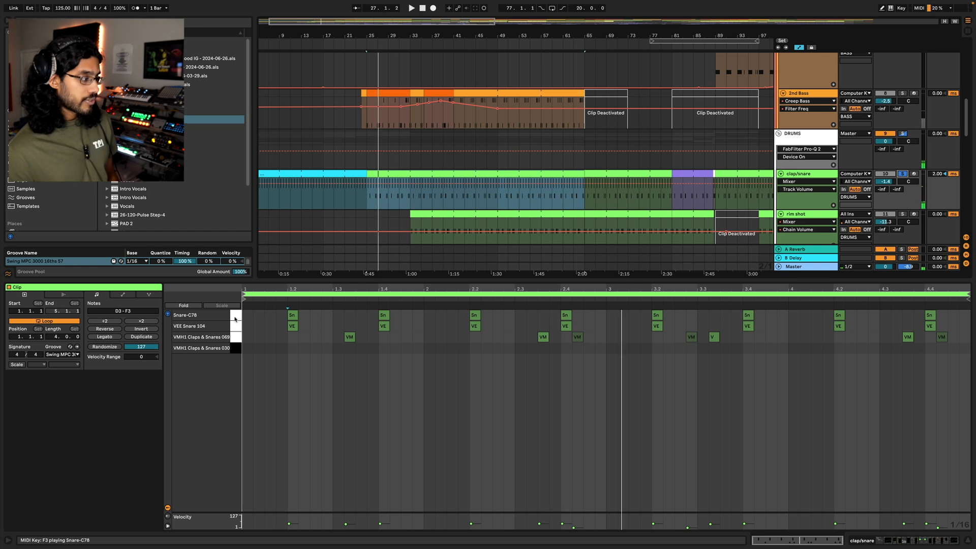
Audition the Snare-C78 and VEE Snare 104 layers of the clap/snare clip one by one.
click(234, 318)
click(234, 318)
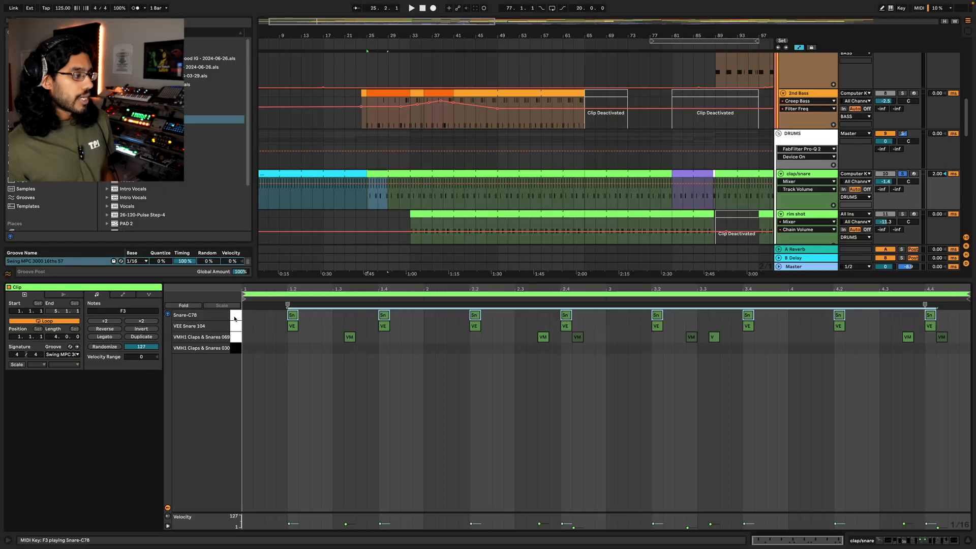
click(237, 326)
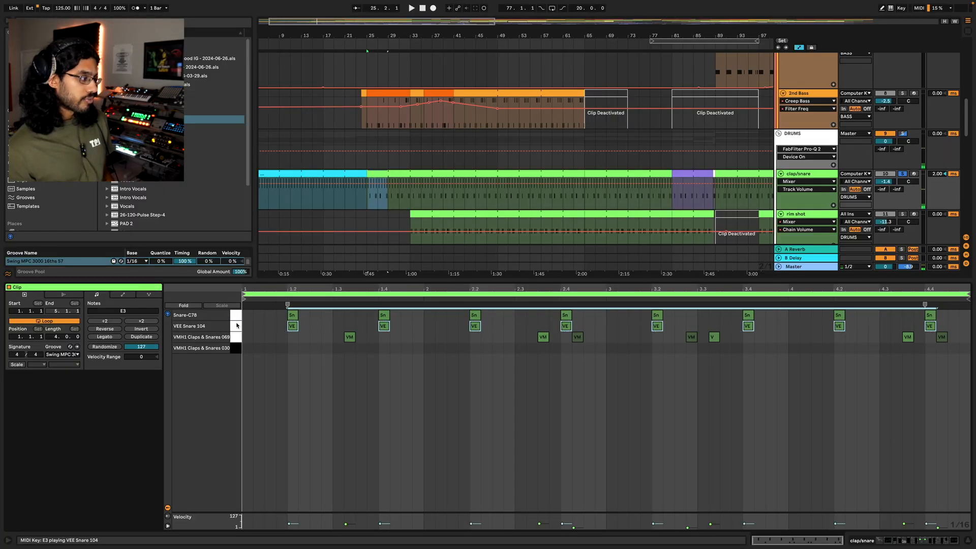
click(237, 326)
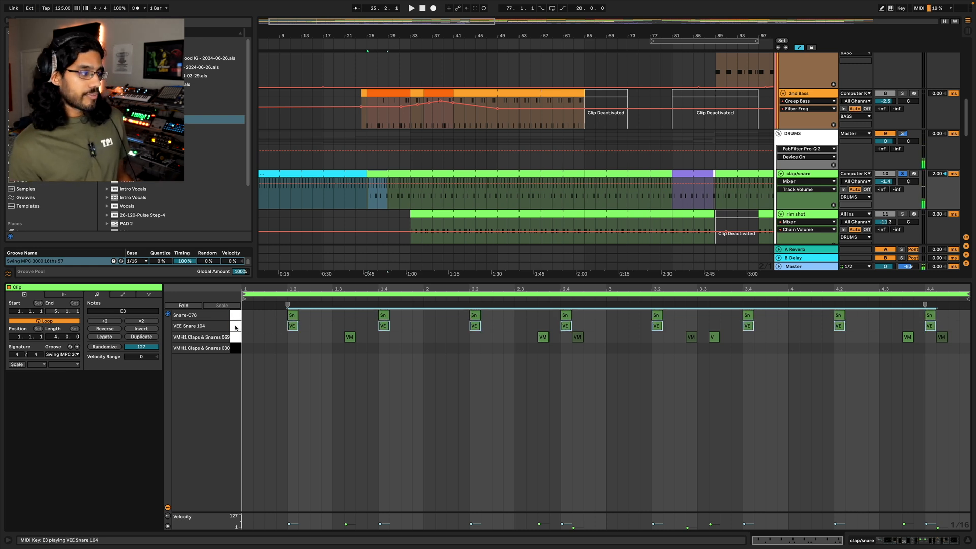
click(238, 317)
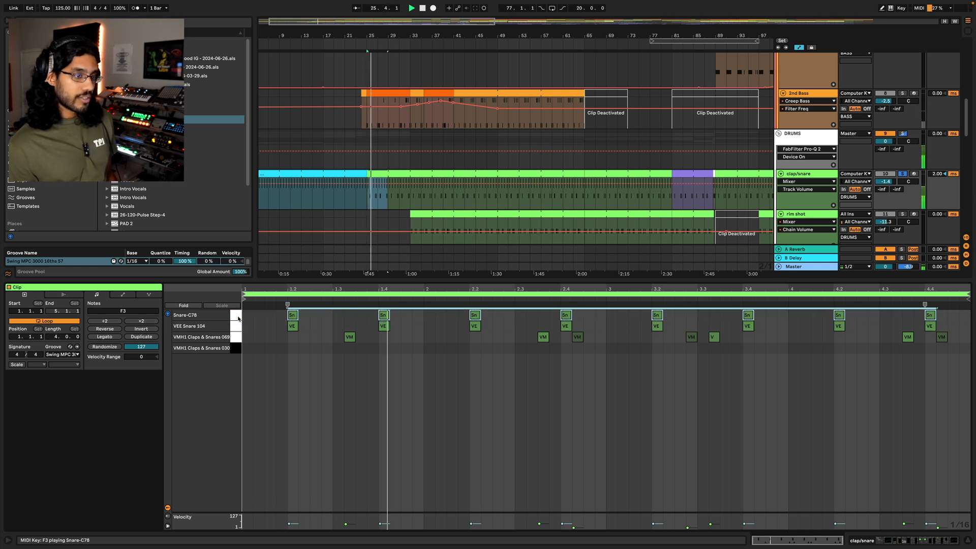
Delete the Snare-C78 notes, play the clip without them in the full mix, and restore the notes.
click(231, 306)
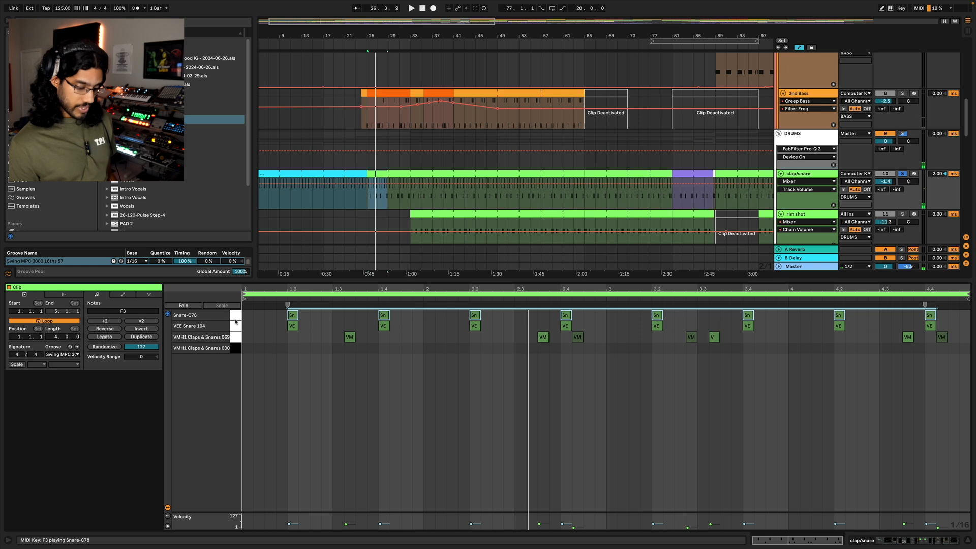
key(Delete)
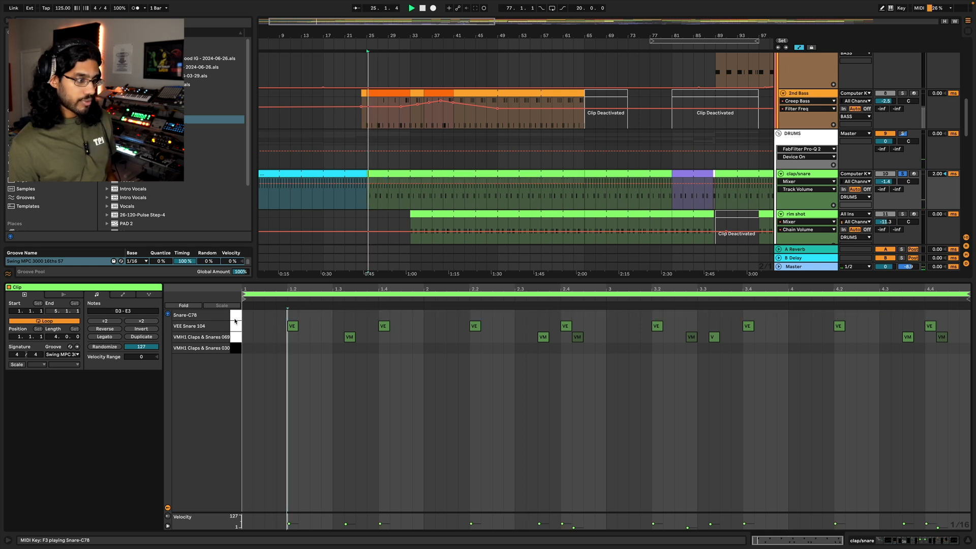
click(900, 175)
click(901, 176)
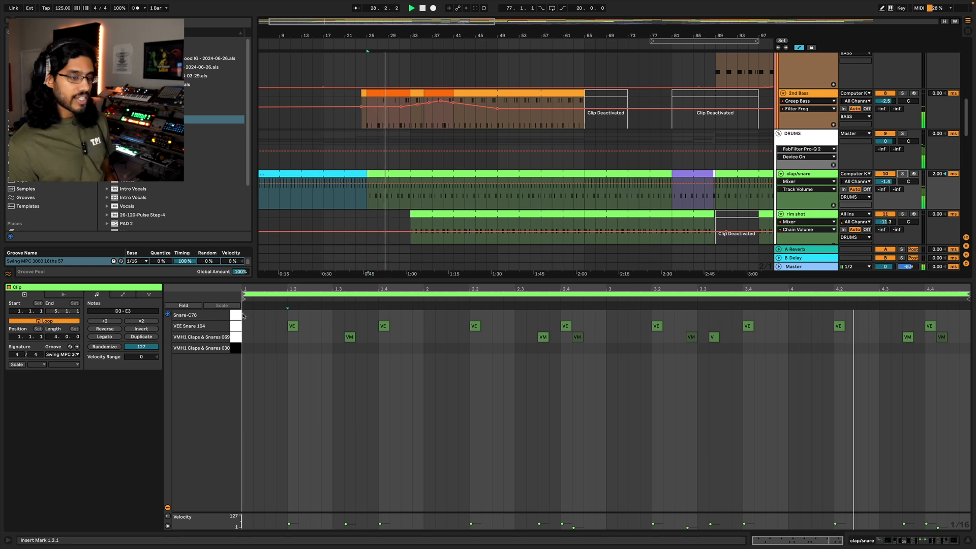
key(ctrl+v)
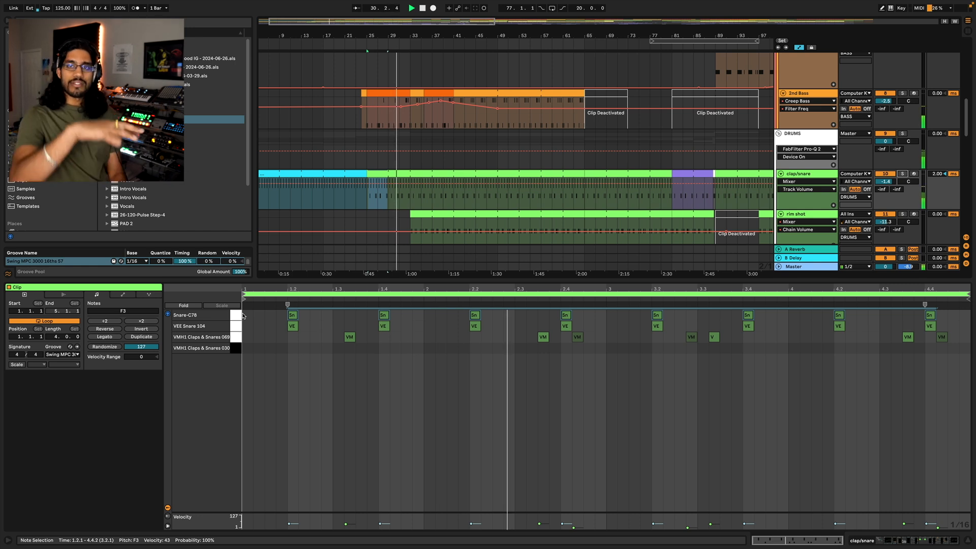
Audition the VMH1 Claps & Snares 069 notes, and compare the clap/snare track with its EQ Eight off and on.
click(237, 339)
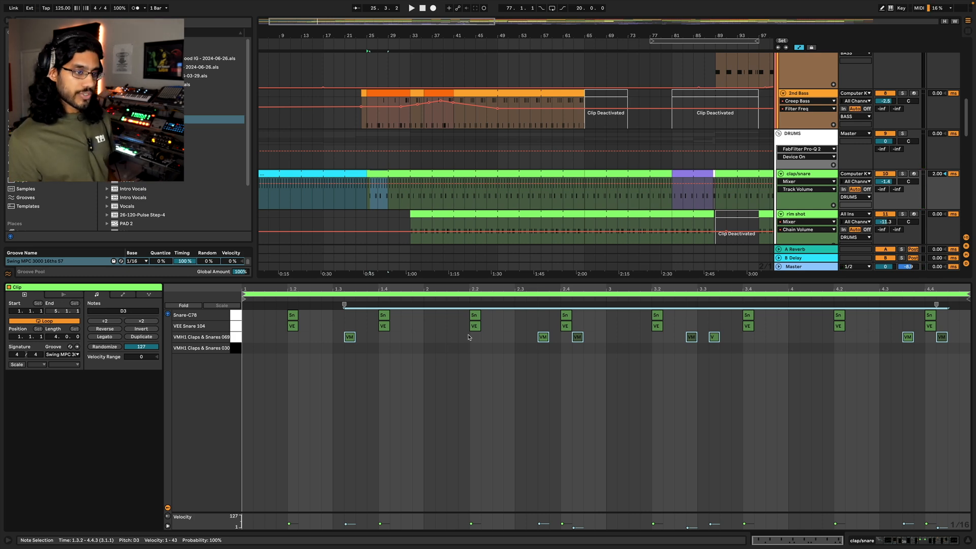
double_click(795, 174)
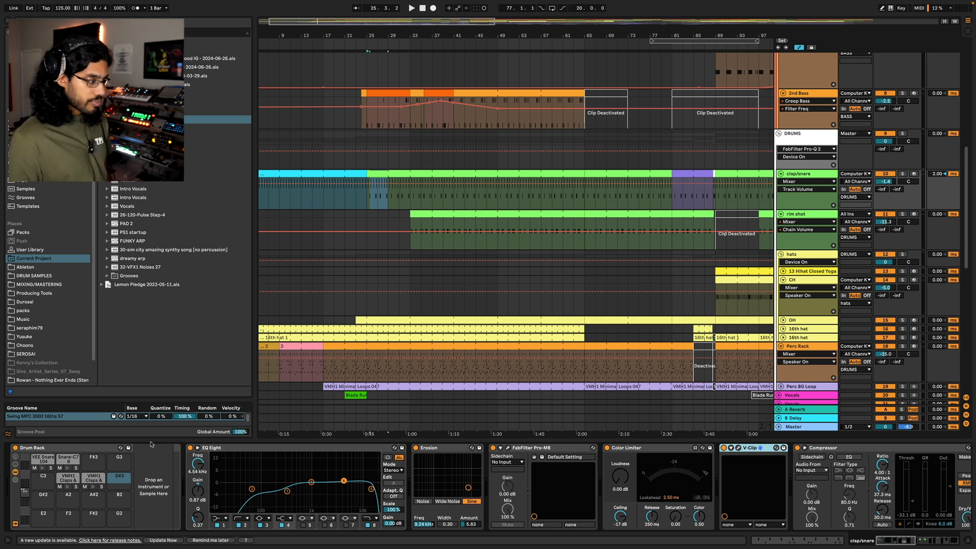
click(216, 450)
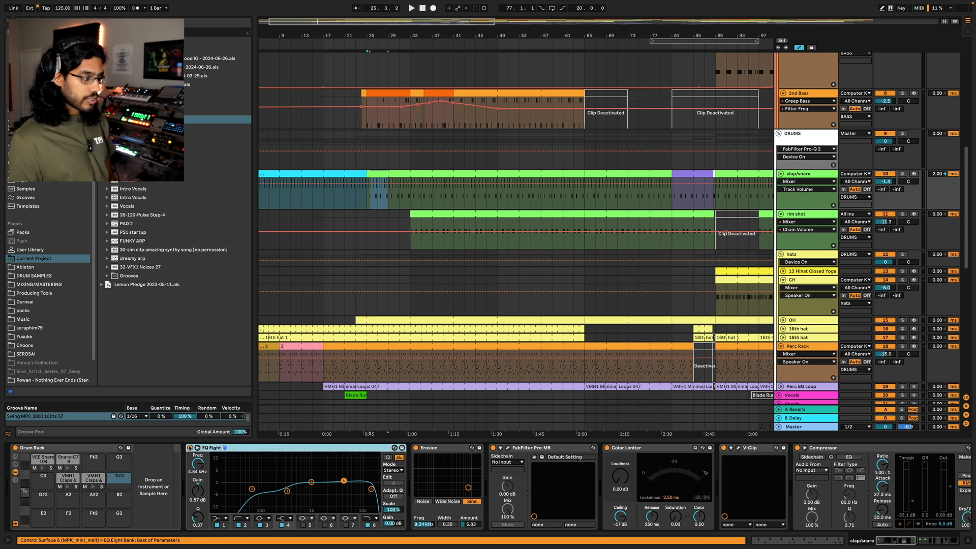
click(189, 448)
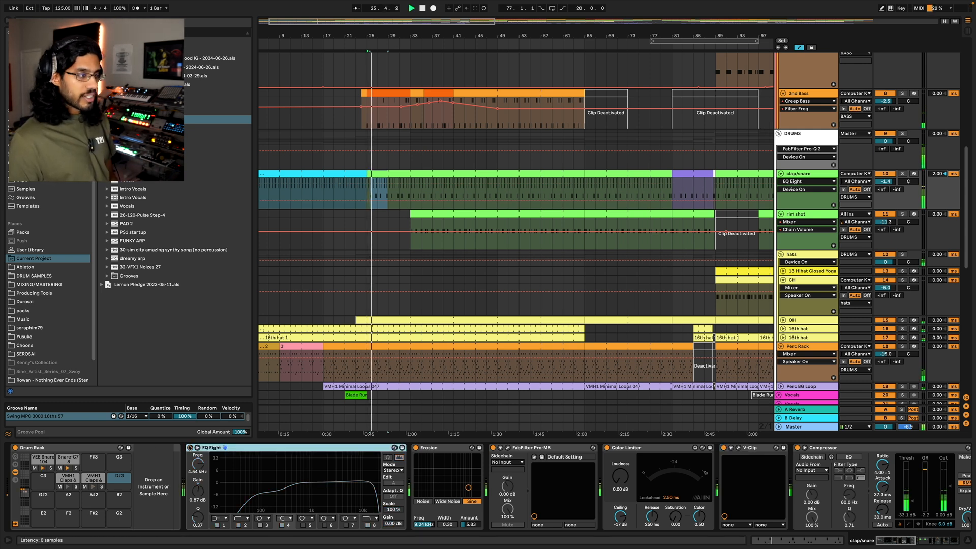
click(190, 448)
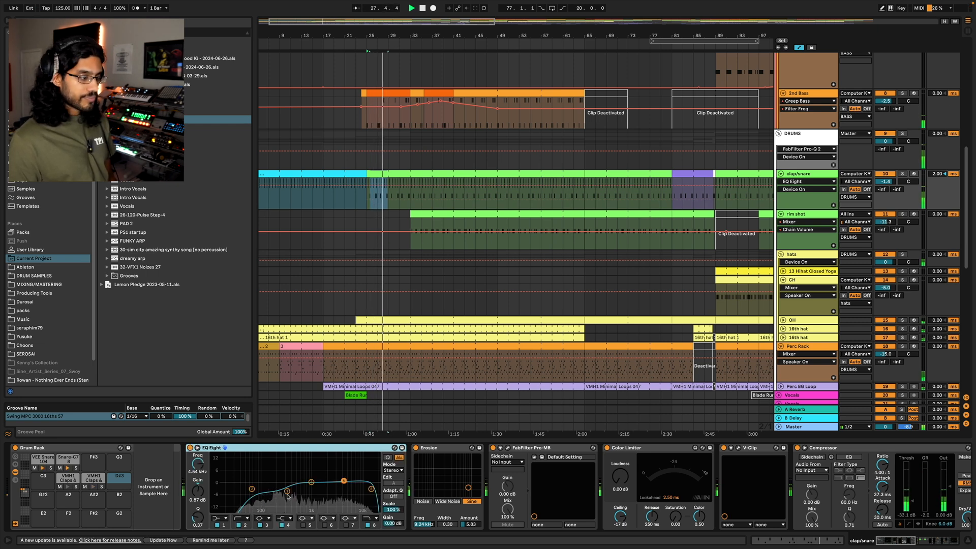
Inspect the clap/snare track's Erosion device and its FabFilter Pro-MB band during playback, and close the plug-in window.
click(438, 452)
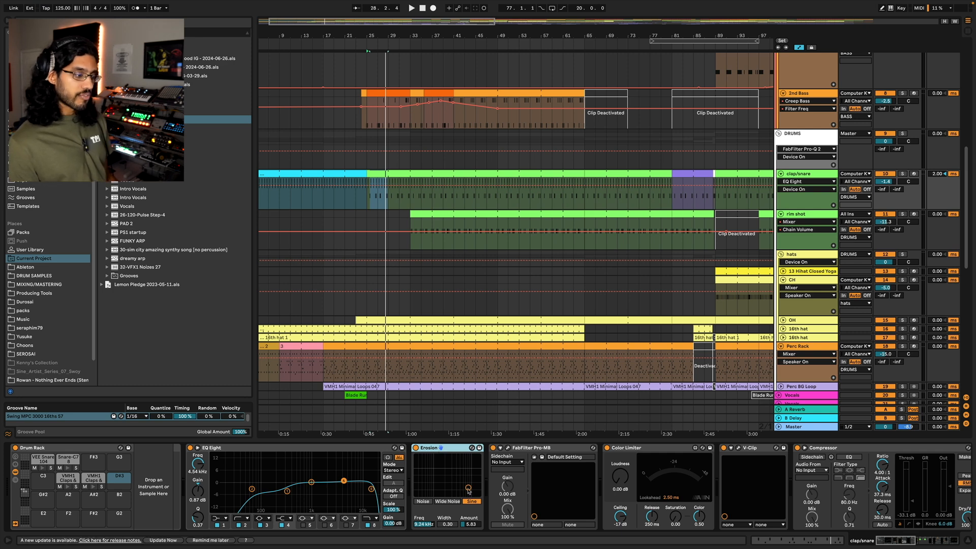
key(space)
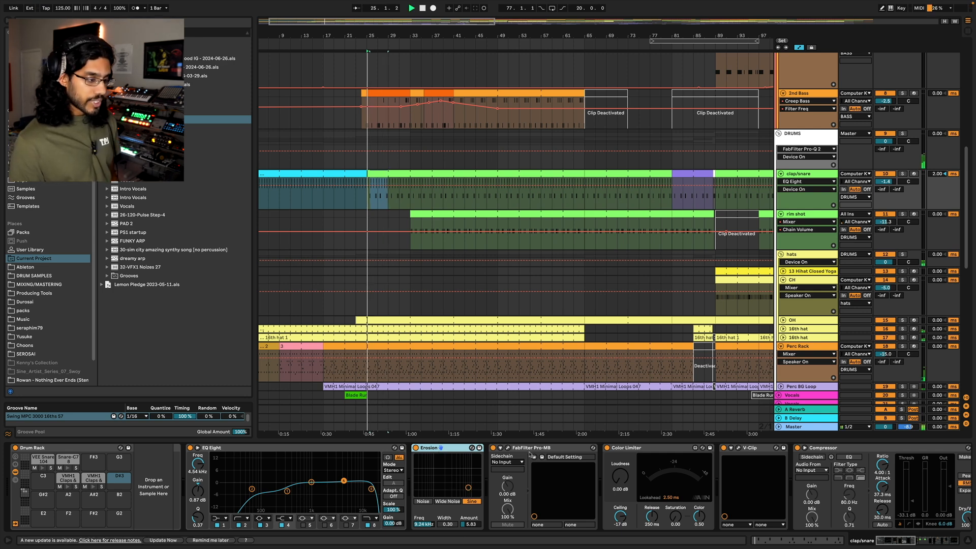
click(510, 449)
click(508, 448)
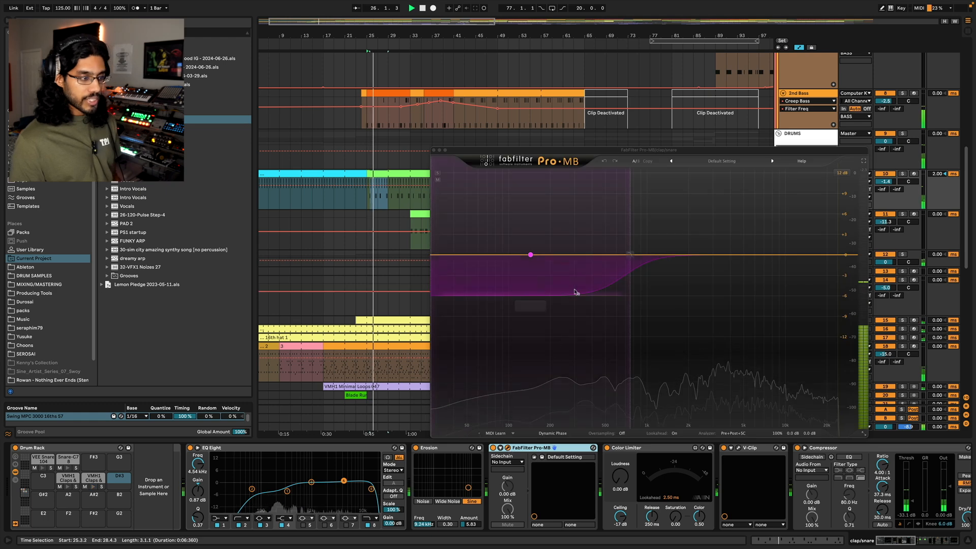
click(434, 150)
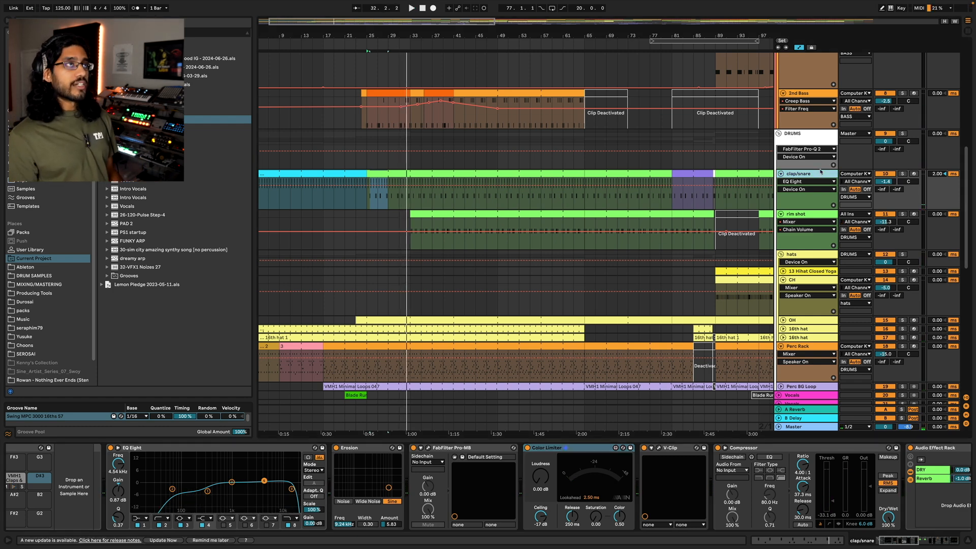
Solo clap/snare, play it from bar 31, and inspect the clipping in its V-Clip plug-in window.
click(821, 145)
click(402, 166)
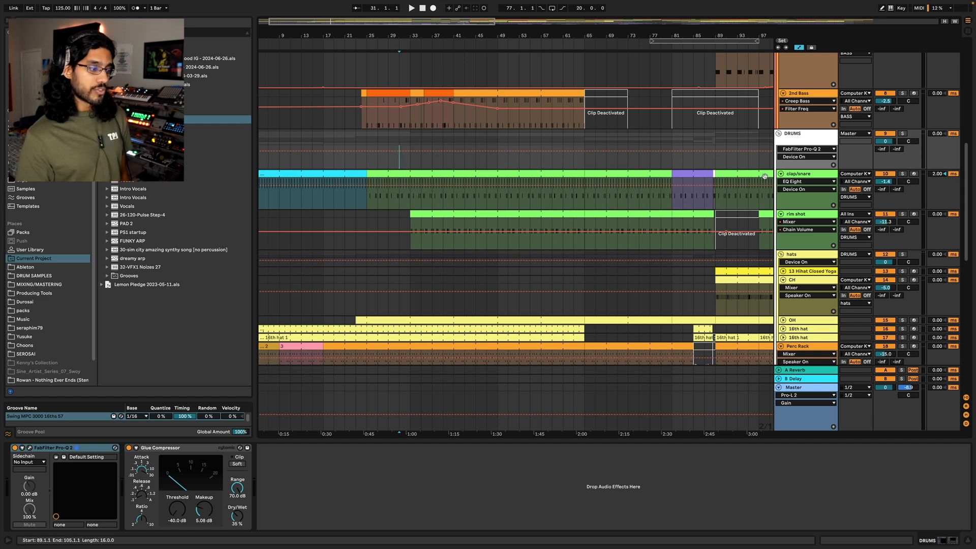
click(803, 174)
click(902, 174)
key(space)
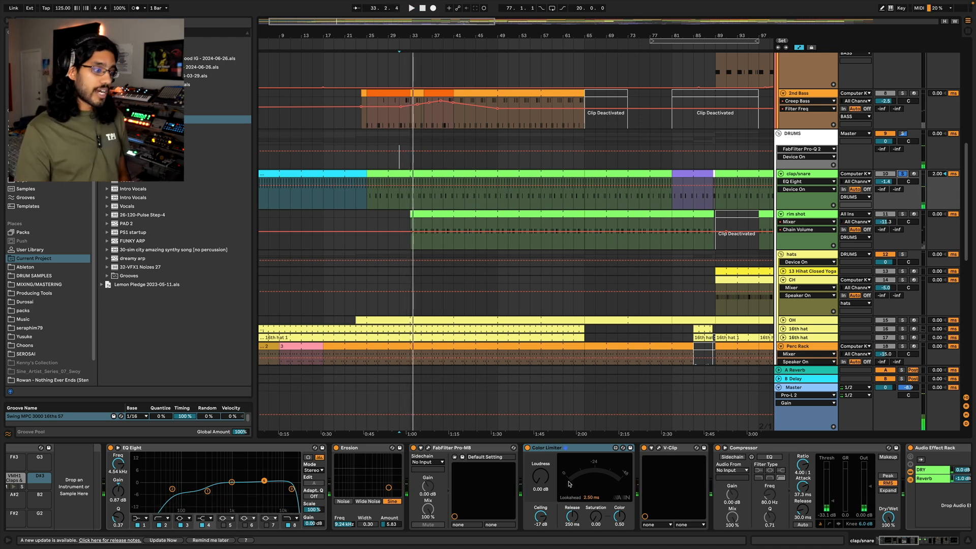
click(659, 449)
key(space)
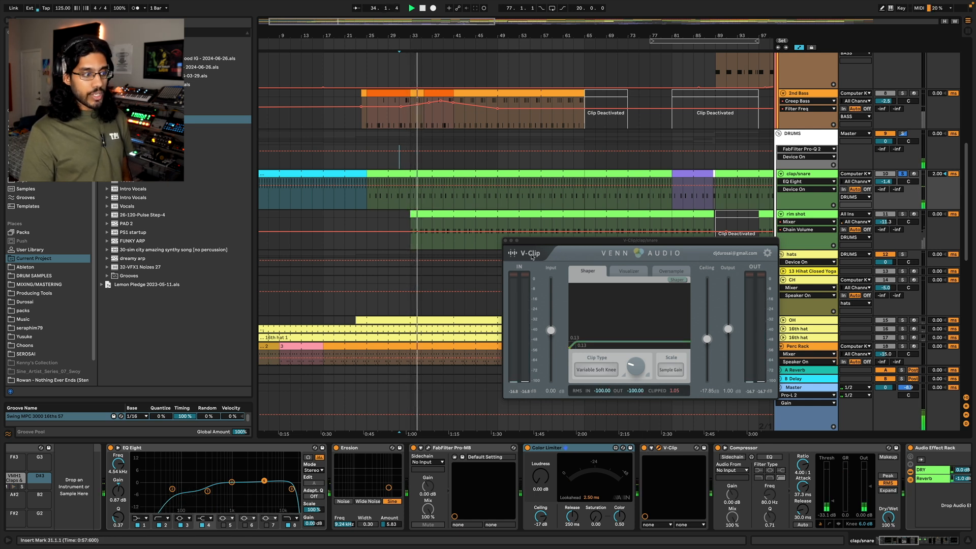
click(505, 240)
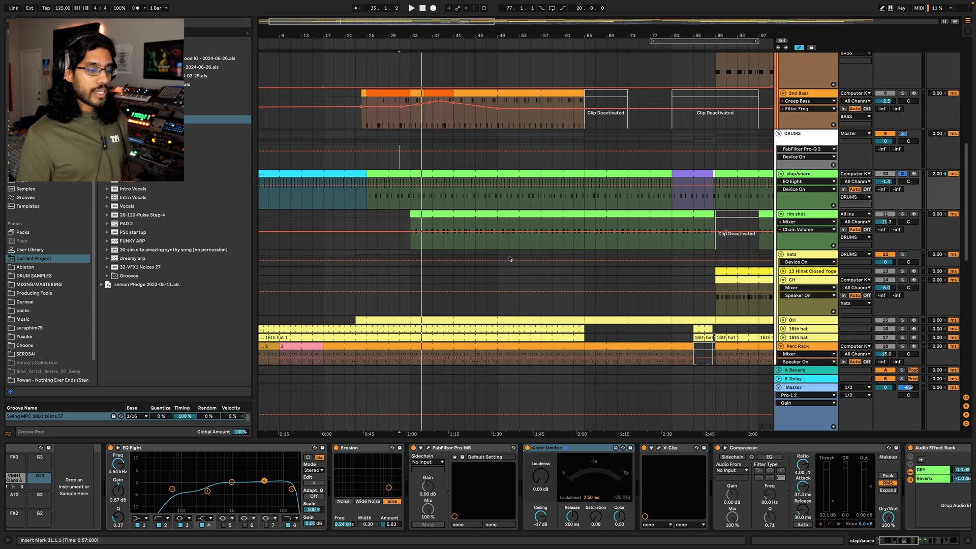
Open the Master track's Pro-L 2 limiter during playback and place its window clear of the clap/snare device chain.
click(782, 387)
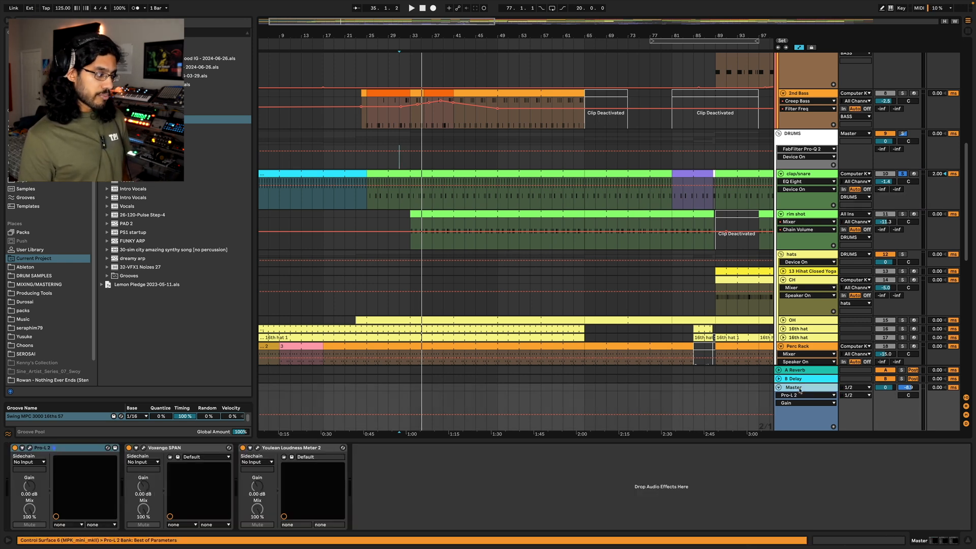
click(30, 447)
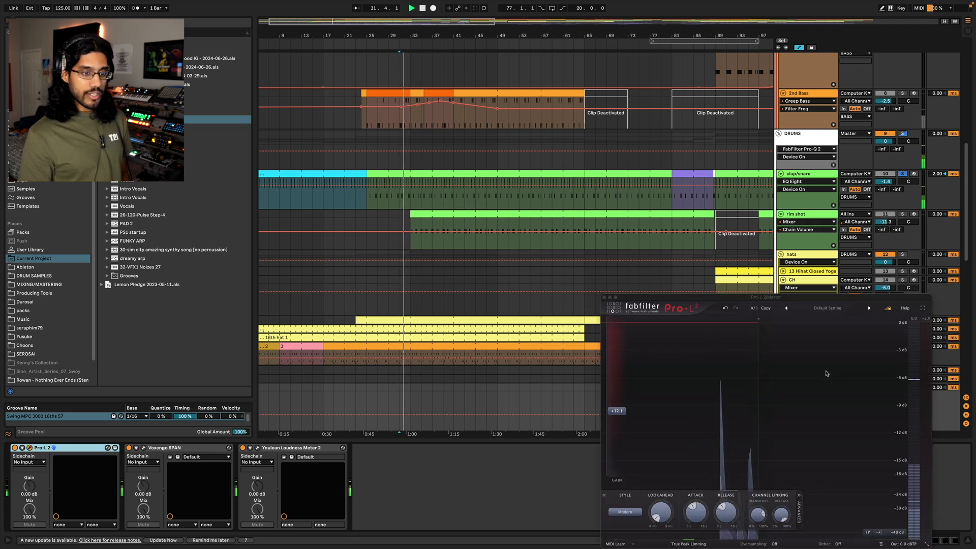
click(824, 201)
drag(718, 301, 481, 117)
Toggle clap/snare's Color Limiter and V-Clip to compare the peaks in Pro-L 2, stop playback and unsolo the track.
click(527, 447)
click(644, 447)
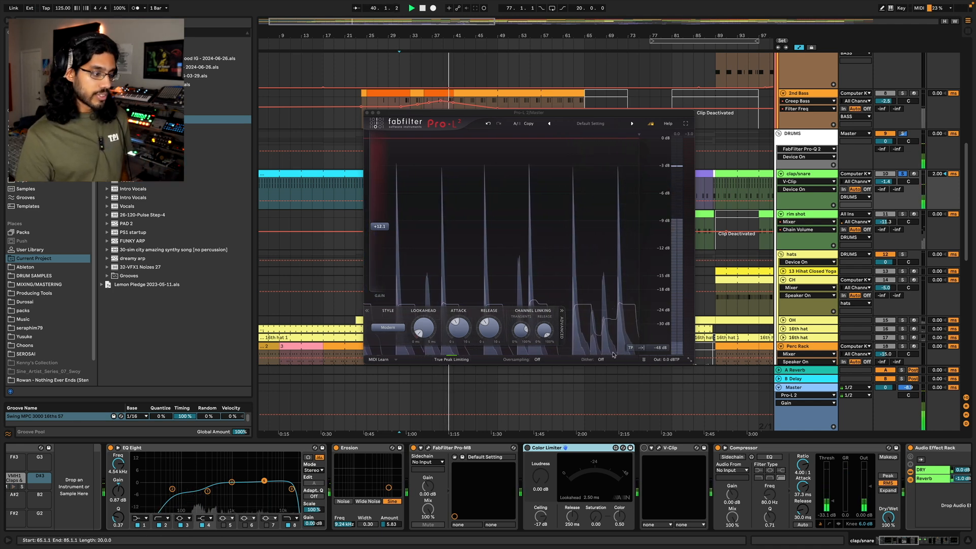
click(644, 448)
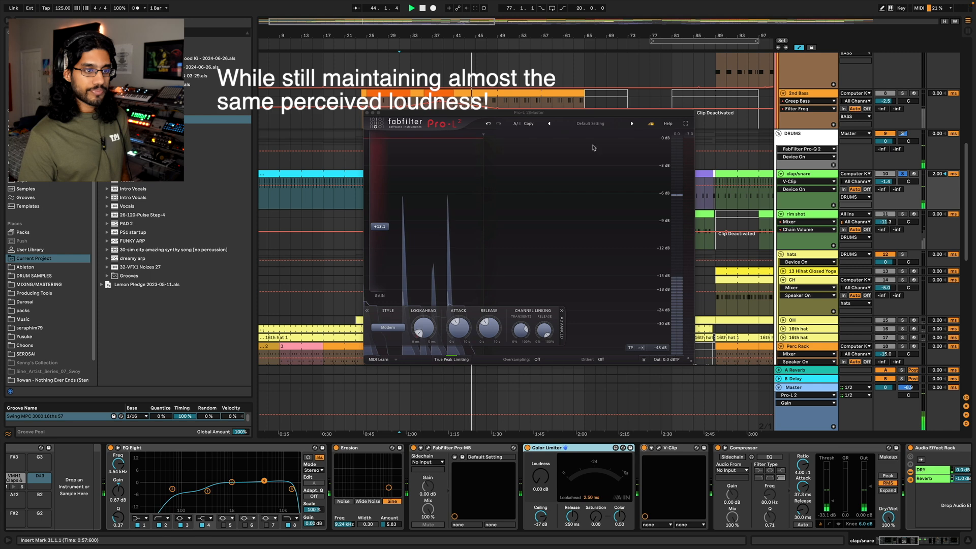
key(space)
click(902, 173)
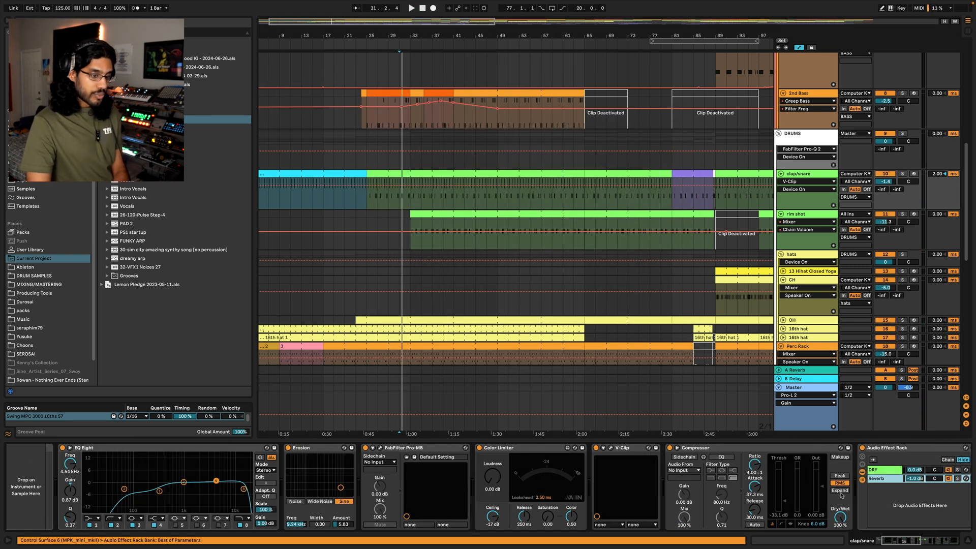
Examine the clap/snare track's Compressor and the Audio Effect Rack with its DRY and Reverb chains.
scroll(795, 495, right, 5)
scroll(693, 487, right, 5)
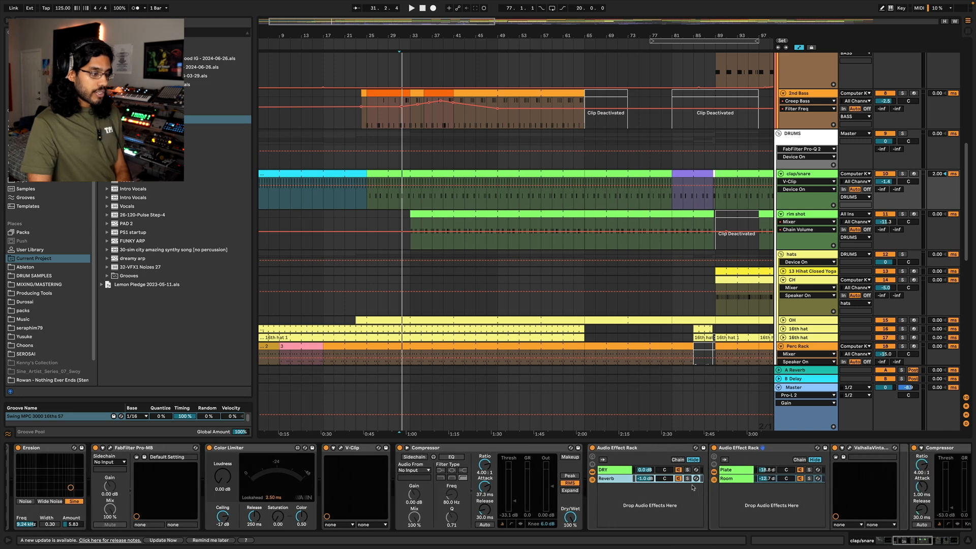
click(485, 470)
click(492, 451)
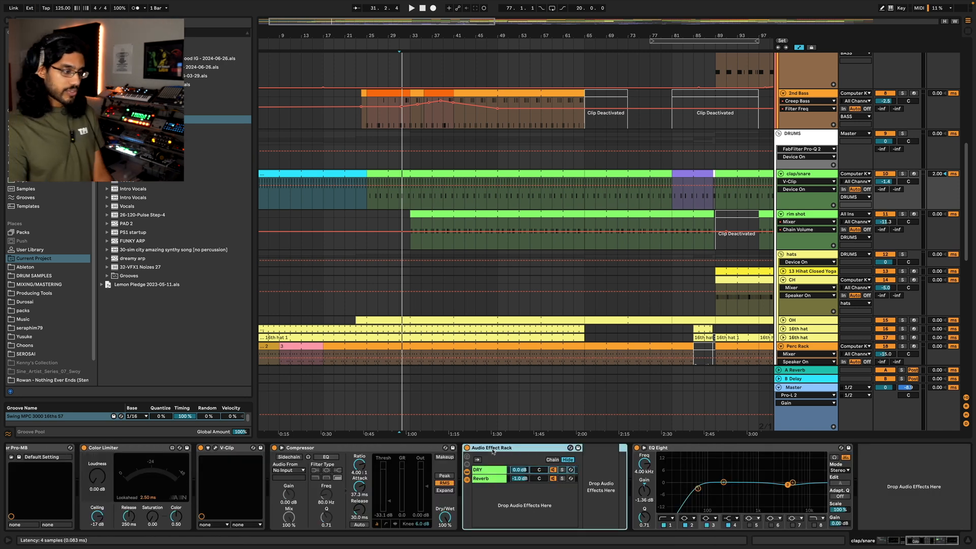
Inspect the clap/snare rack's DRY and Reverb chains, including the Reverb chain's nested Plate chain and its Valhalla reverb device.
click(488, 472)
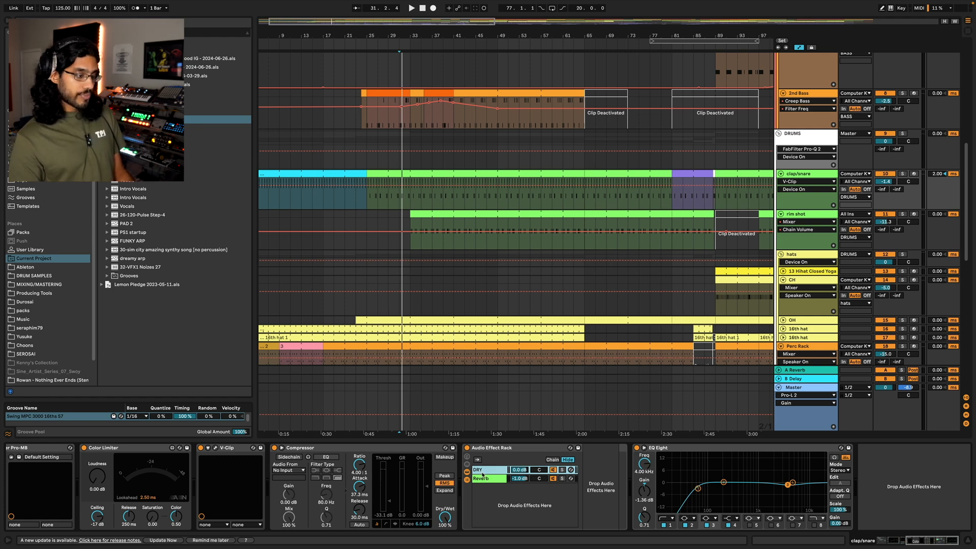
click(487, 478)
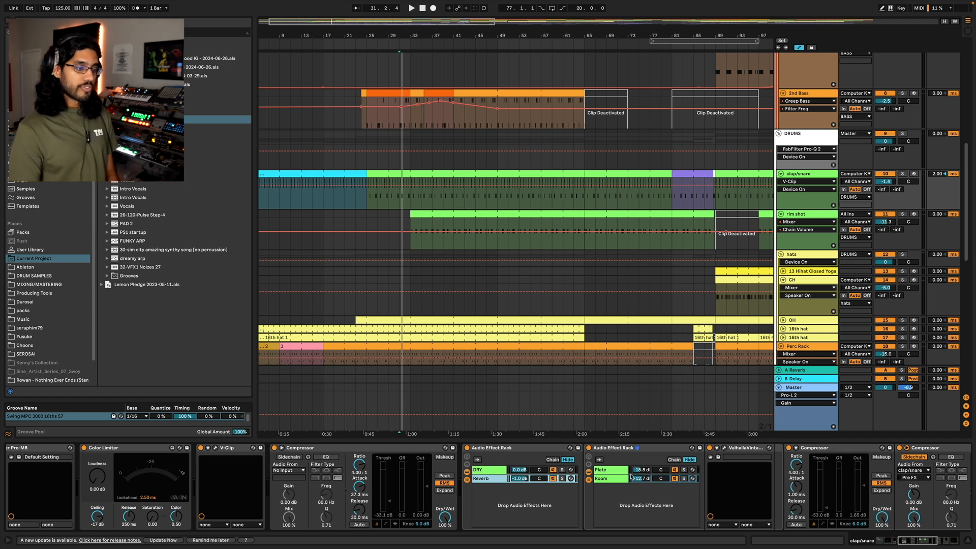
click(620, 470)
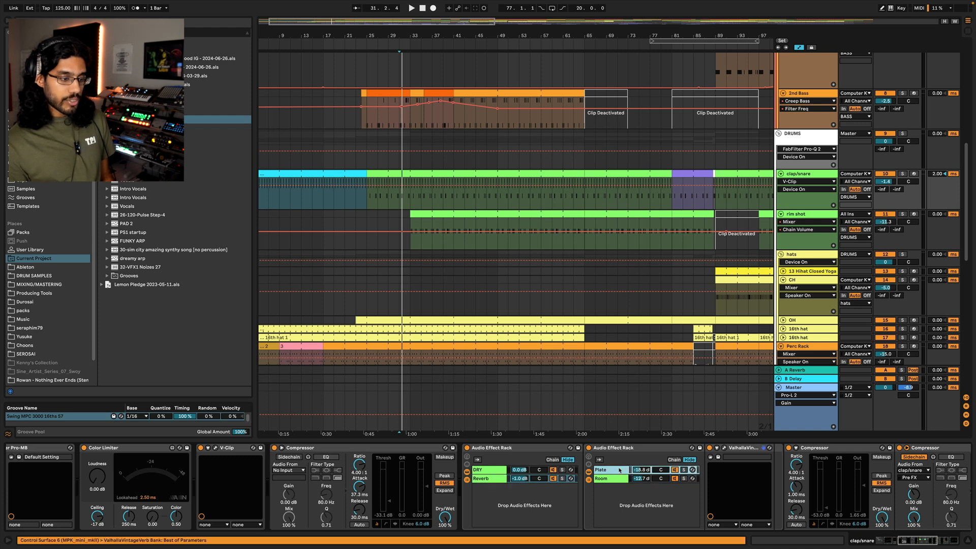
click(724, 448)
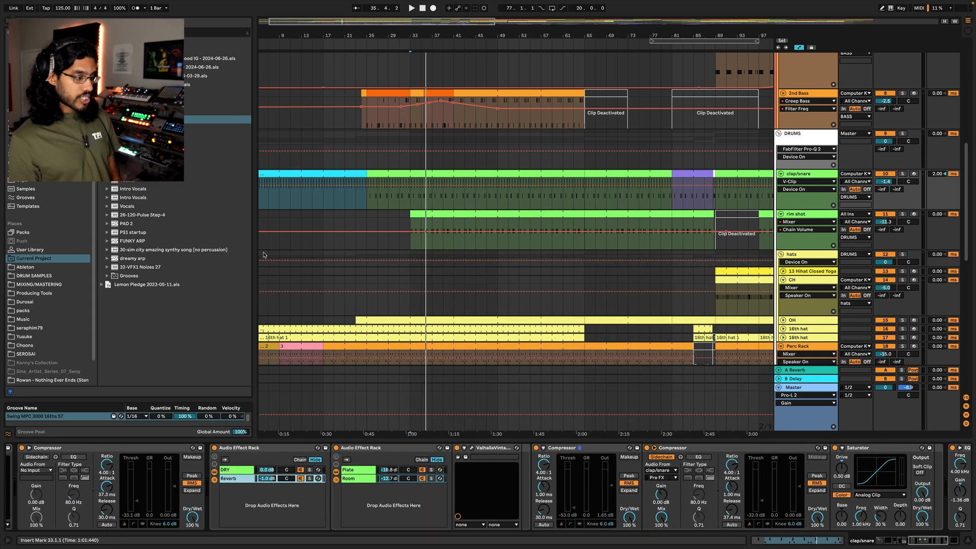
Examine the two Compressors after the Valhalla reverb in the Reverb chain, including the one sidechained to clap/snare.
scroll(365, 453, right, 5)
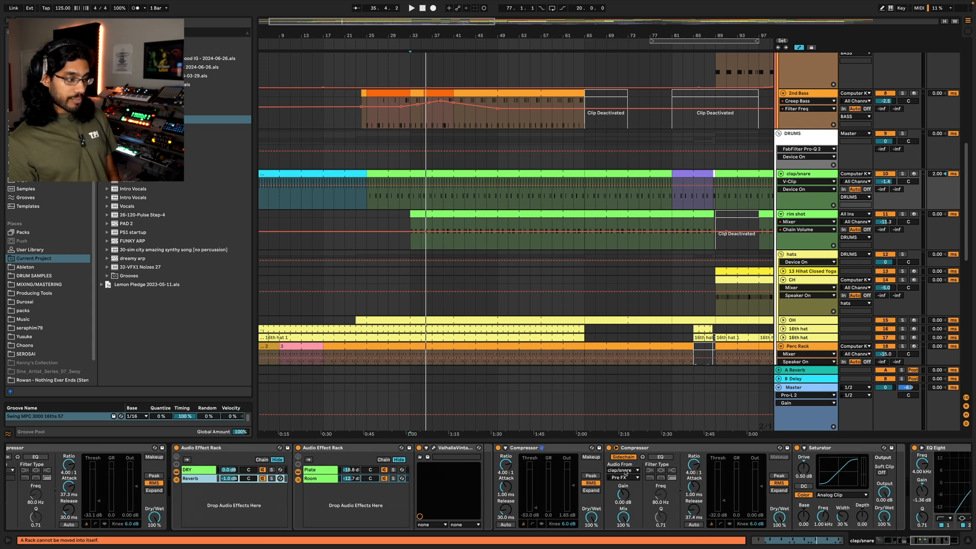
click(497, 450)
key(space)
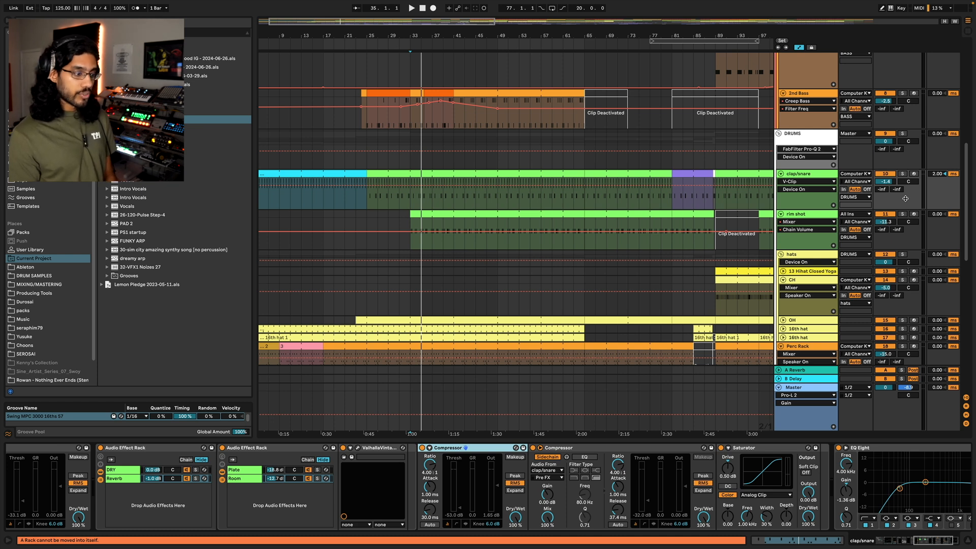
click(553, 448)
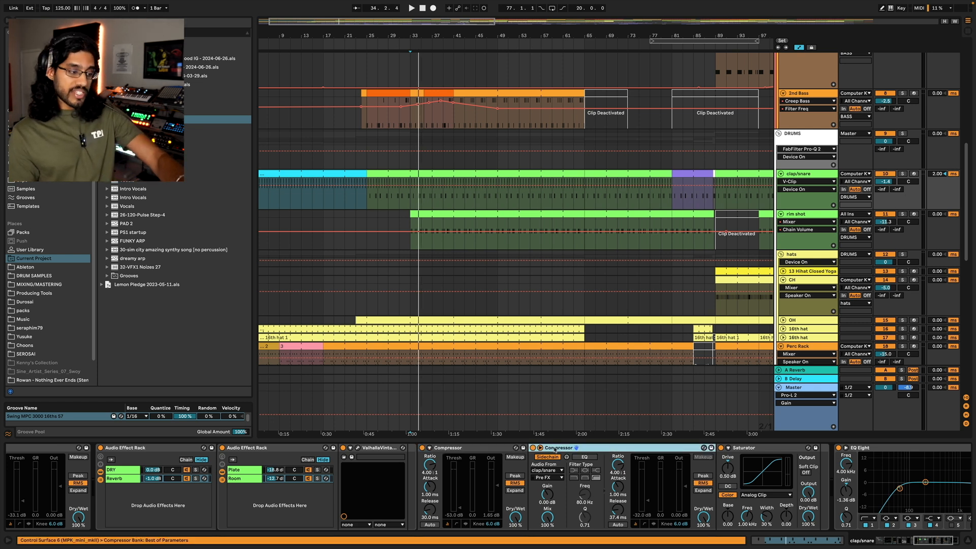
click(554, 449)
drag(556, 449, 566, 449)
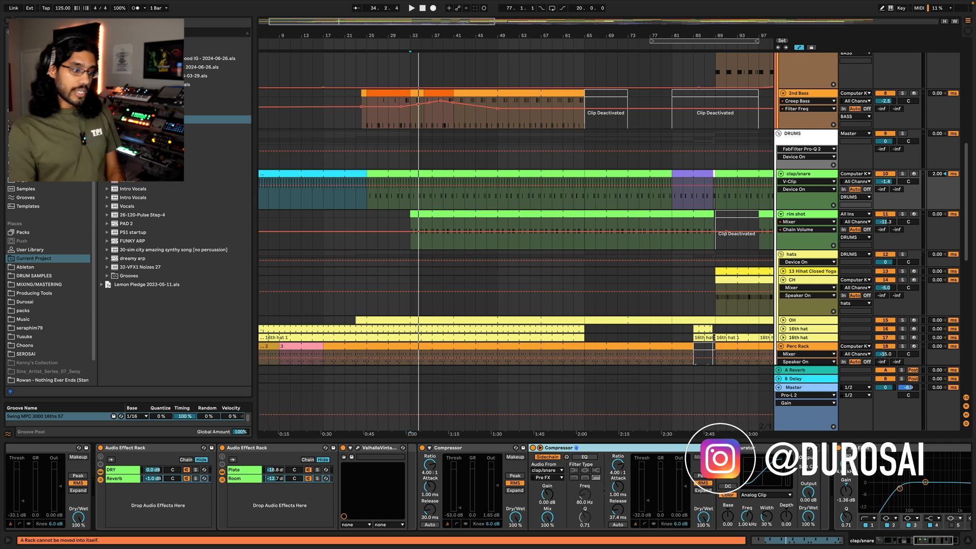
Examine the Saturator and EQ Eight at the end of the clap/snare track's device chain.
click(788, 449)
scroll(788, 450, right, 2)
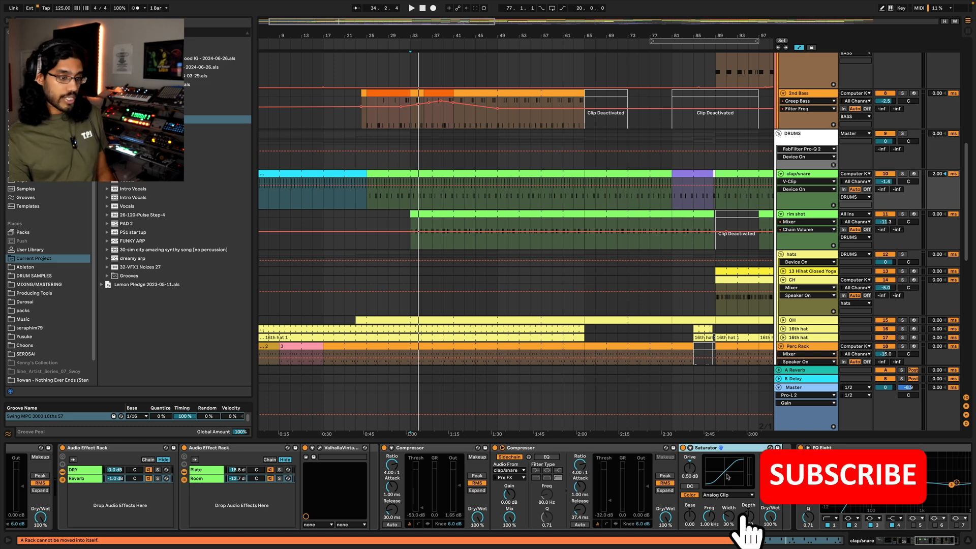
scroll(727, 478, right, 5)
click(752, 448)
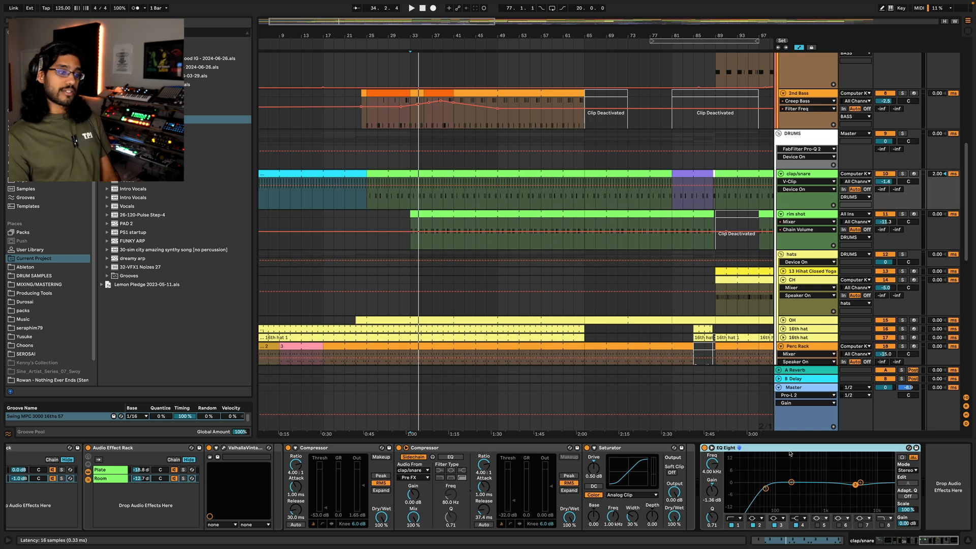
drag(790, 454, 822, 445)
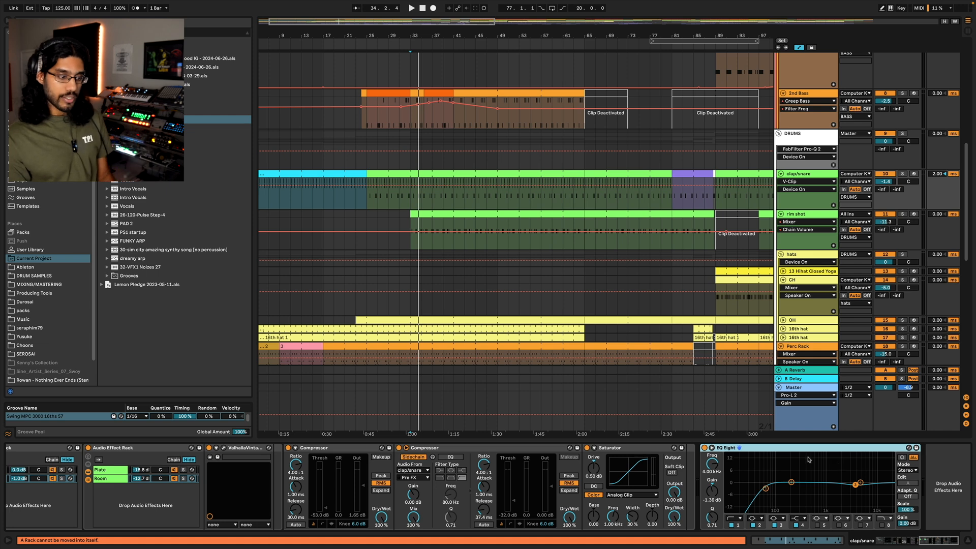
click(855, 485)
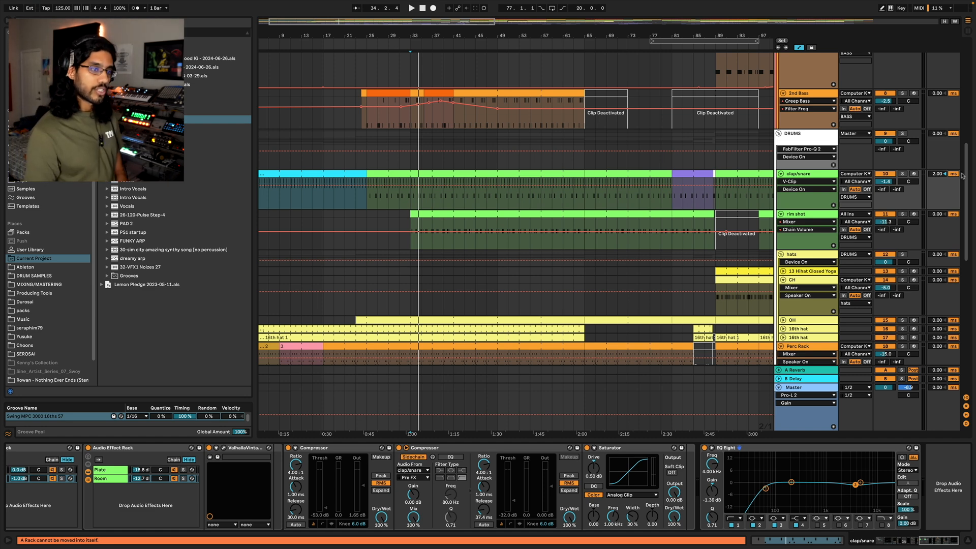
Open the rim shot track's MIDI clip, play it from bar 33, return to the track's devices and stop playback.
click(797, 213)
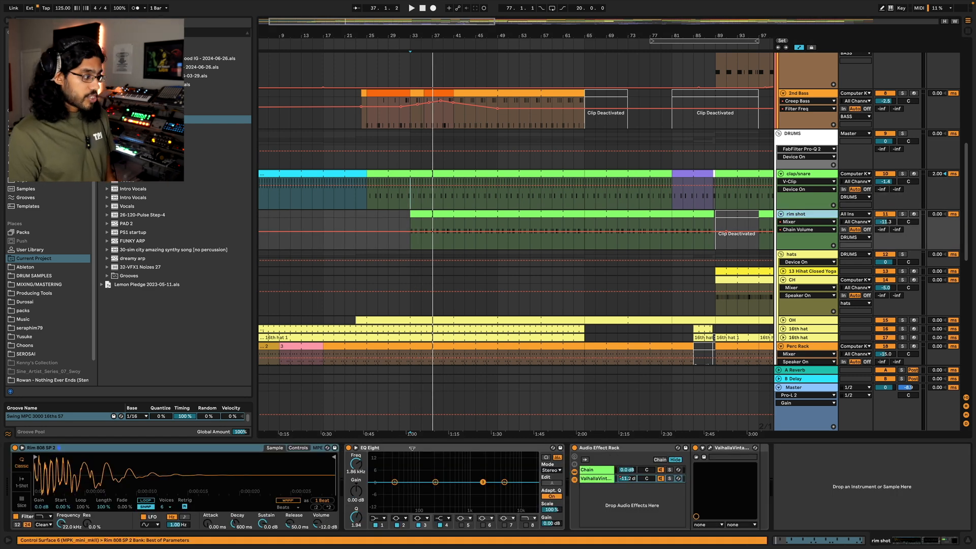
double_click(427, 226)
key(space)
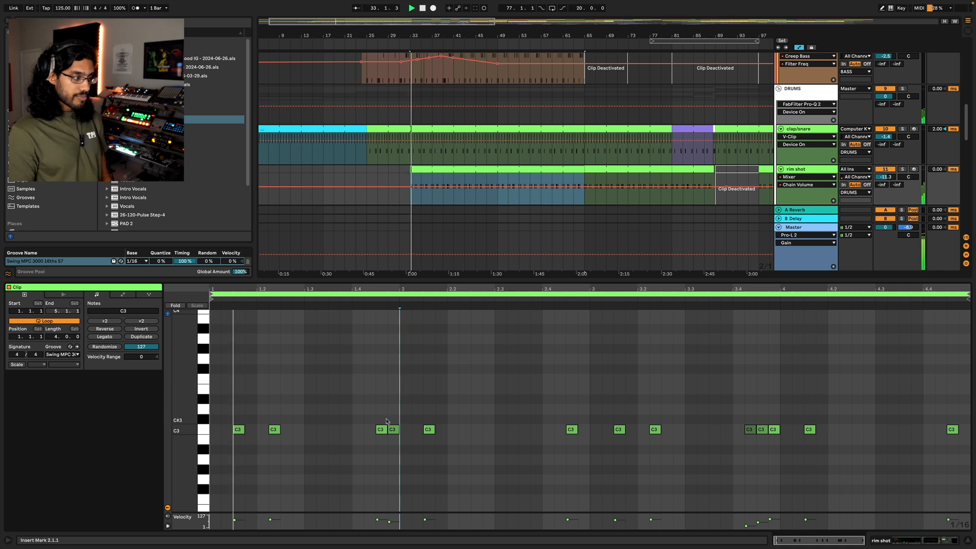
click(803, 172)
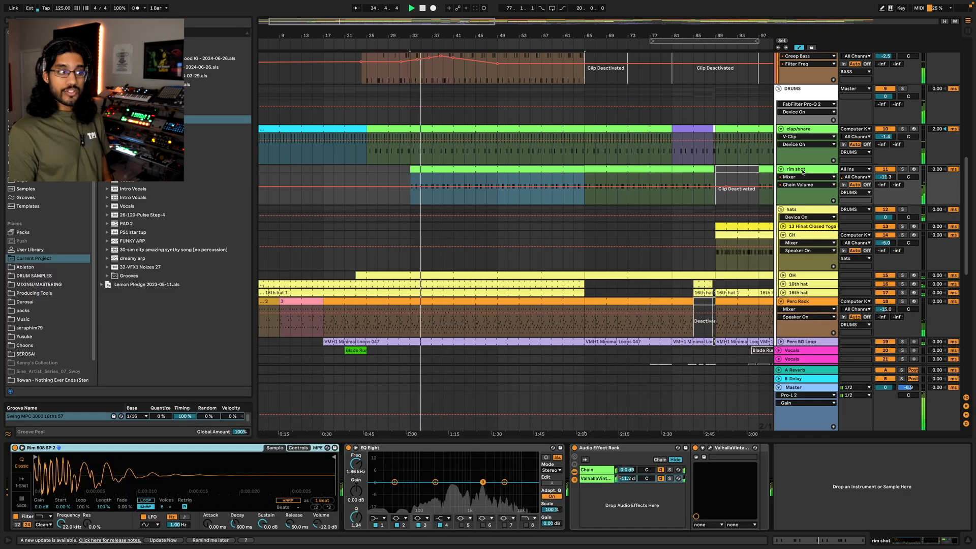
key(space)
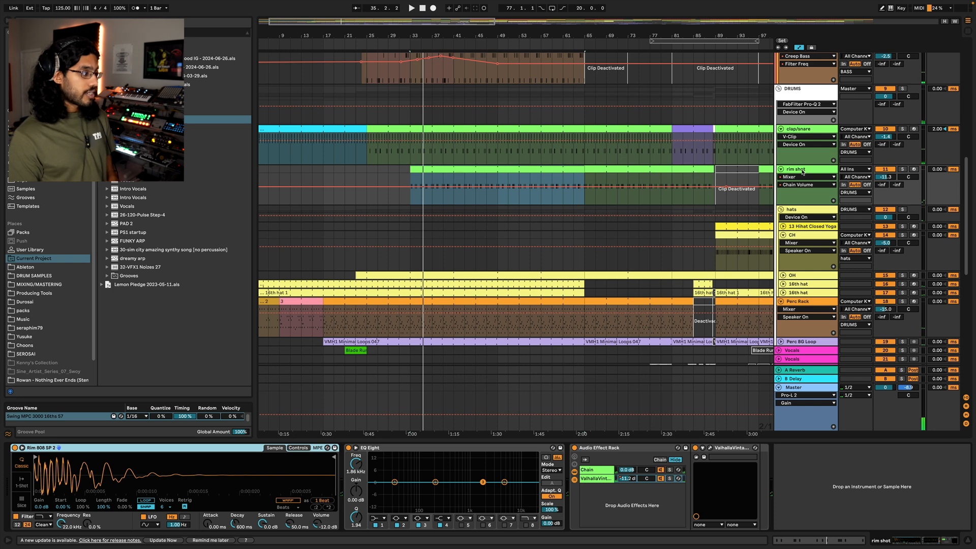
Inspect the rim shot's EQ Eight and Audio Effect Rack, and show the hats group's effect chain.
click(449, 448)
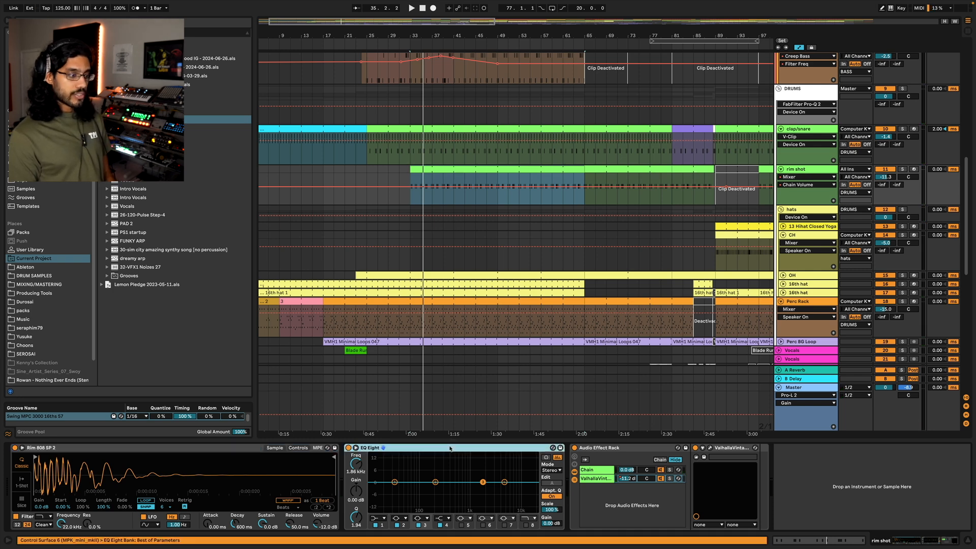
click(663, 447)
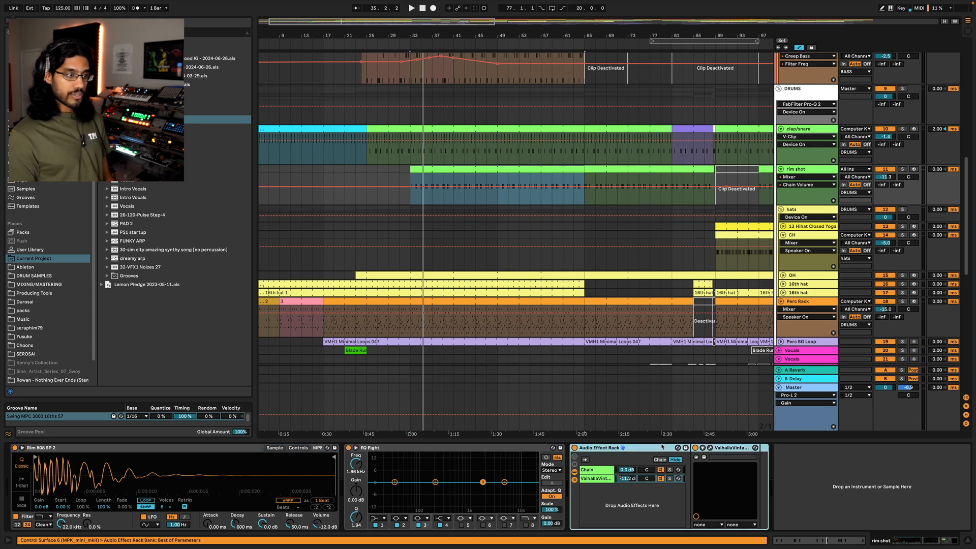
click(796, 209)
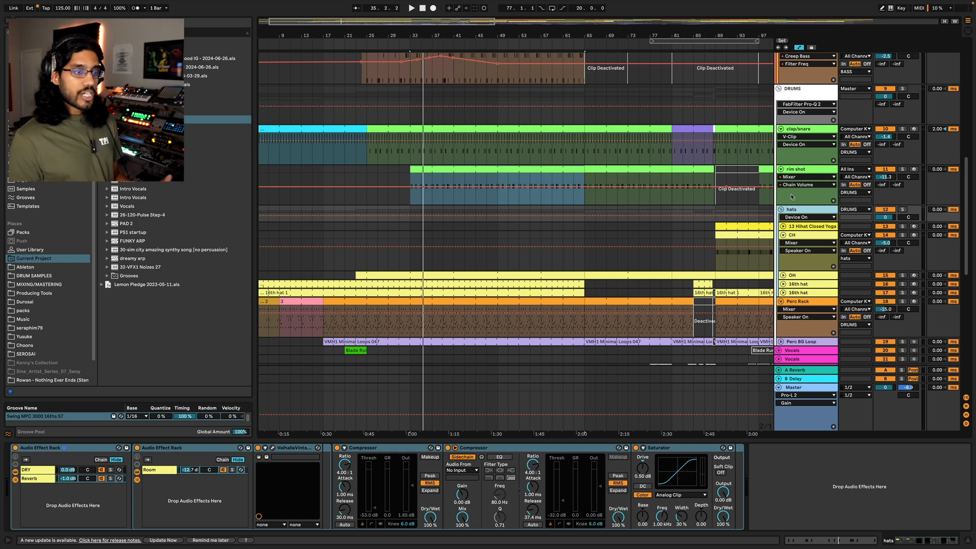
Solo and unfold the first 16th hat track, play it, and view the notes in its MIDI clip.
click(792, 292)
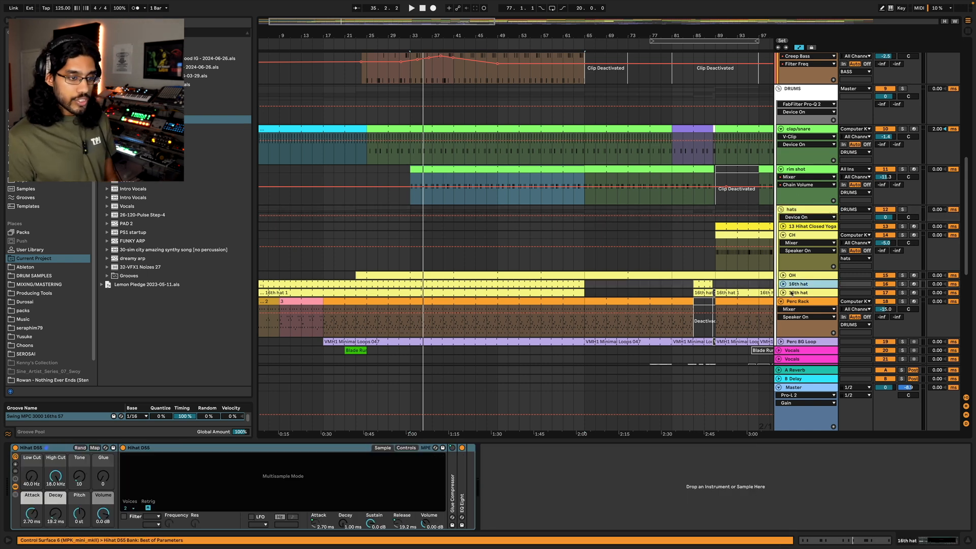
click(902, 283)
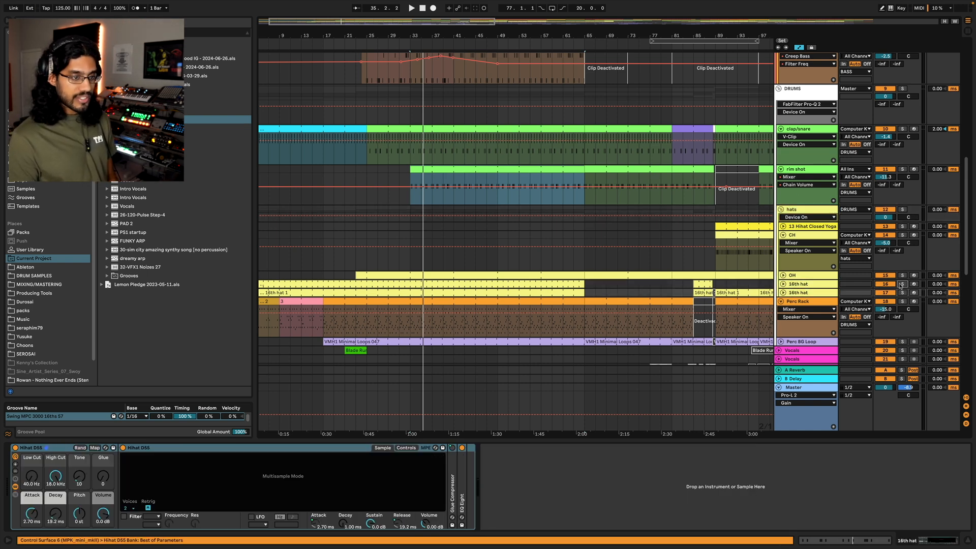
click(782, 285)
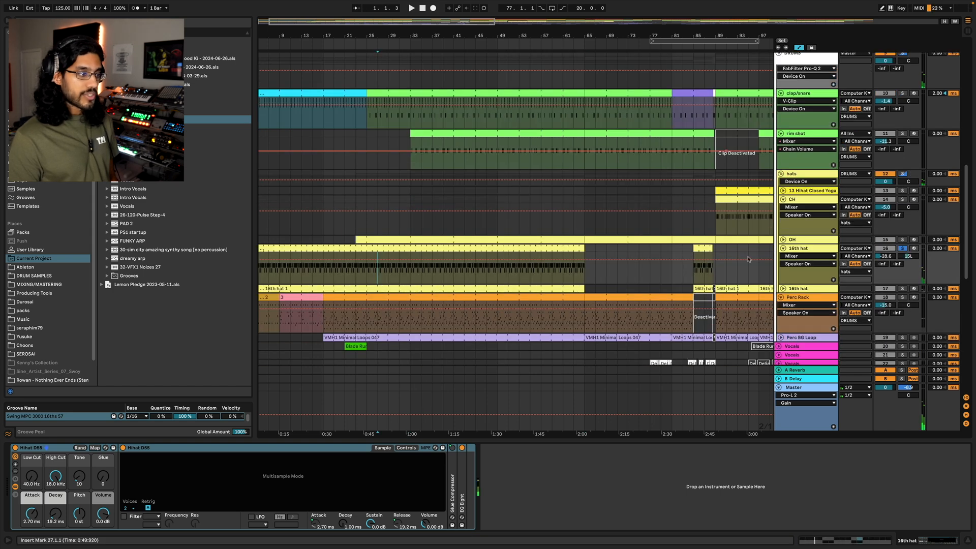
double_click(412, 247)
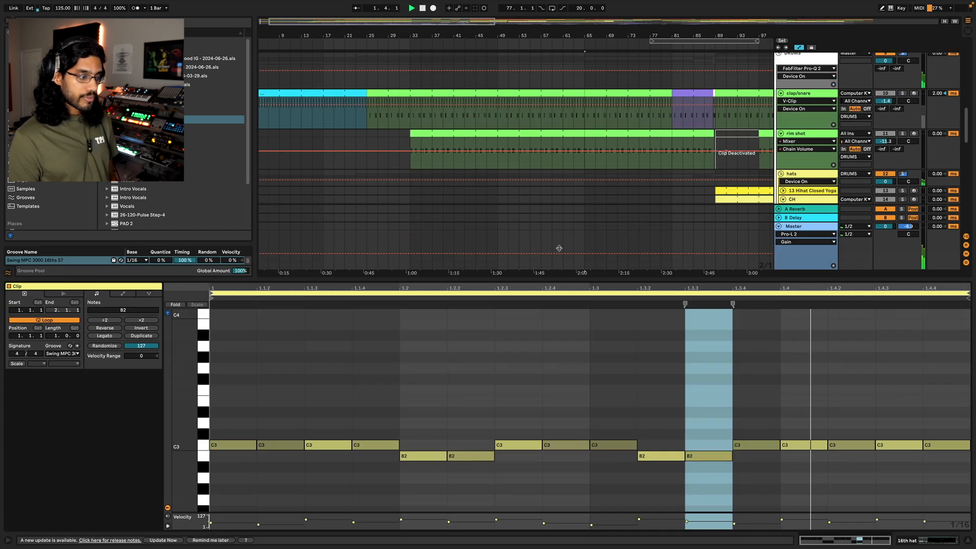
drag(559, 248, 559, 242)
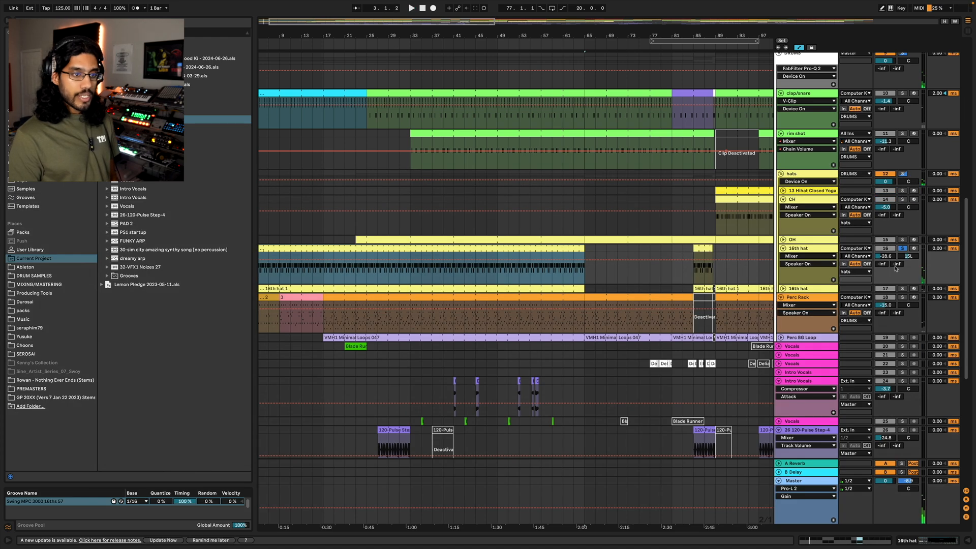
Solo the second 16th hat track, play its clip while viewing the MIDI notes, check its Hihat DS5 instrument and stop playback.
scroll(909, 180, down, 3)
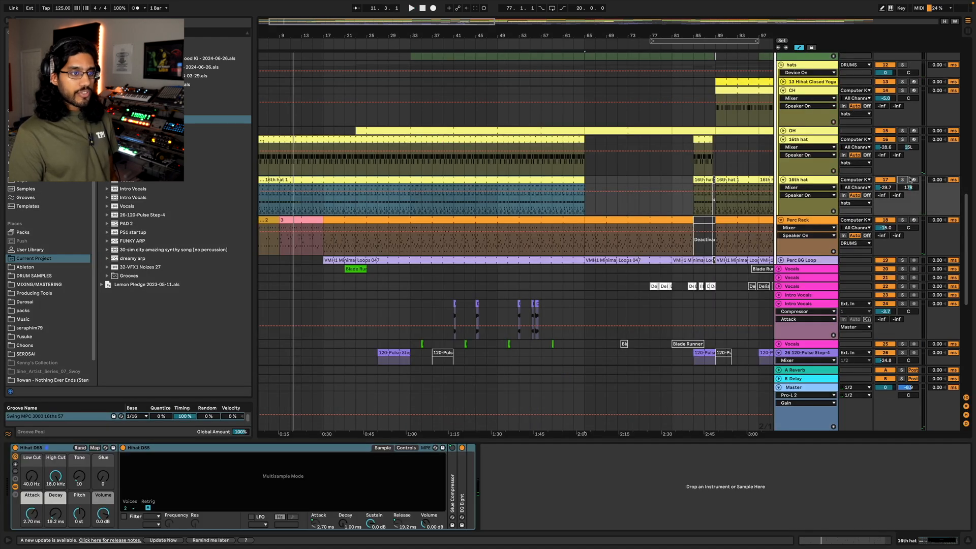
click(903, 179)
key(space)
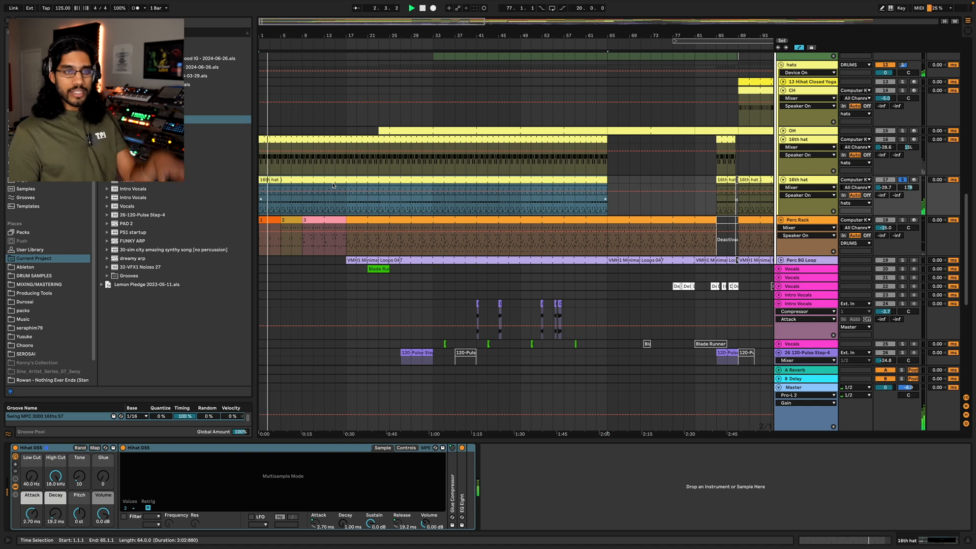
double_click(333, 186)
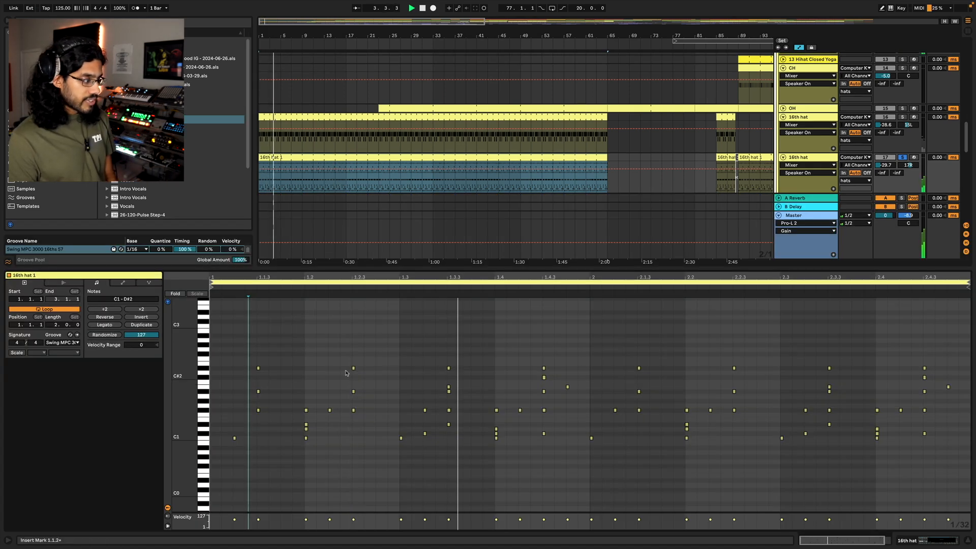
drag(189, 411, 201, 418)
scroll(405, 410, down, 1)
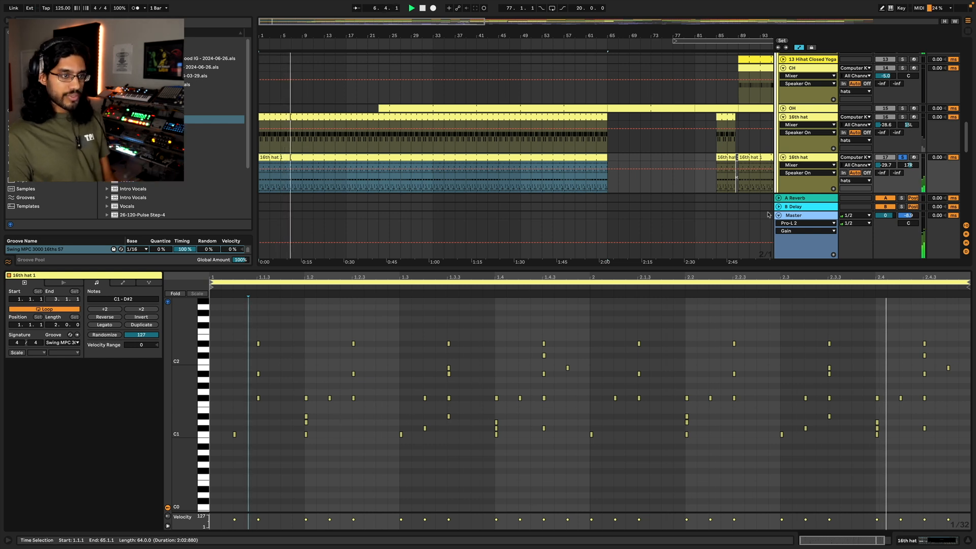
key(shift+Tab)
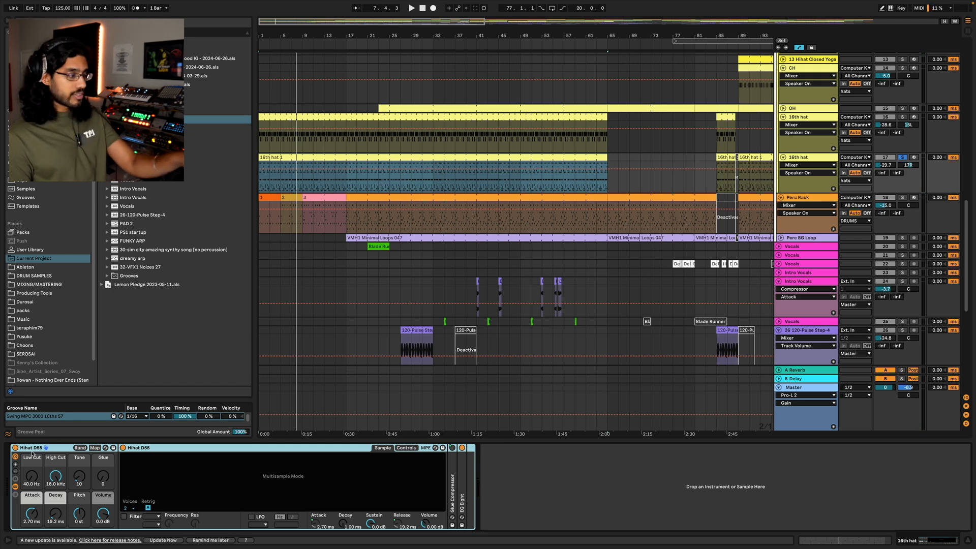
key(space)
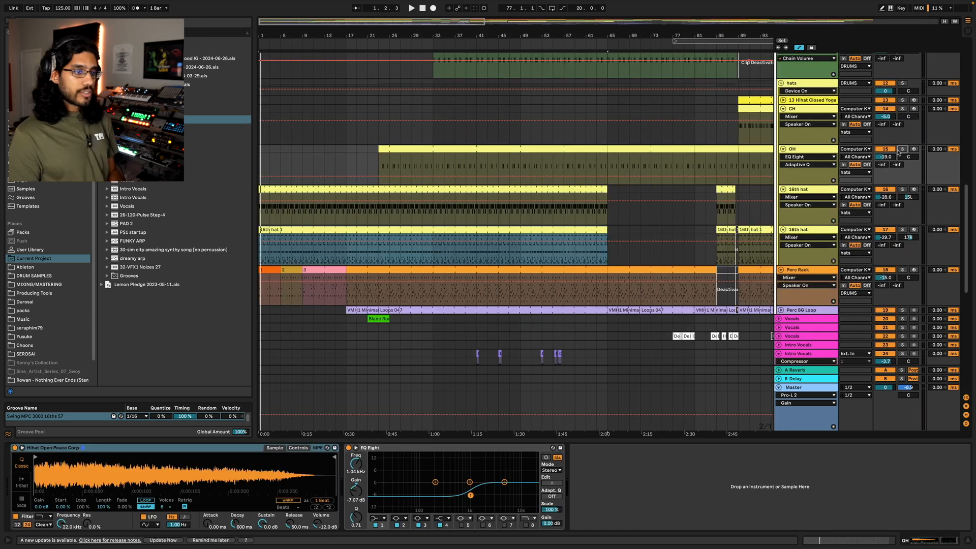
Solo the OH track, play it from bar 23, and unsolo it.
click(901, 149)
click(377, 163)
key(space)
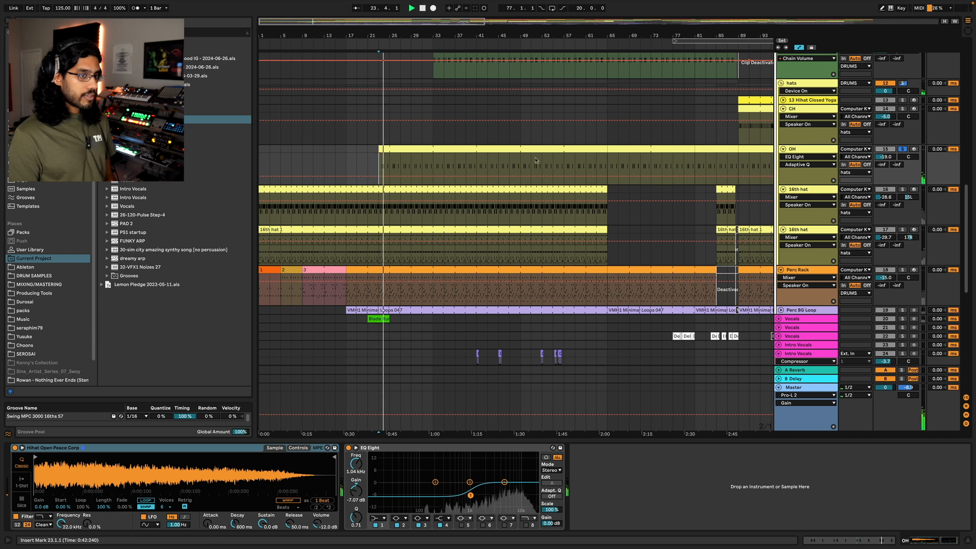
click(902, 149)
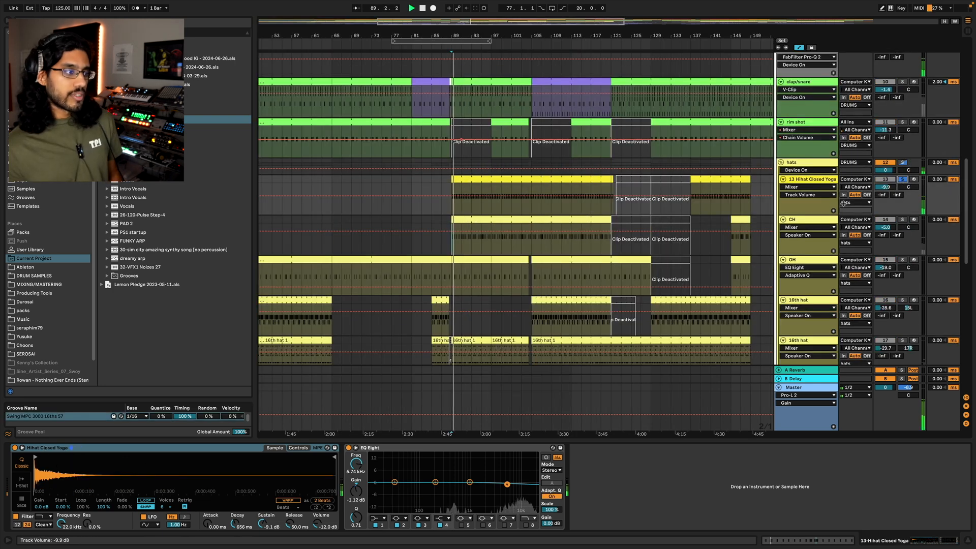
View the MIDI notes of the 13 Hihat Closed Yoga clip during playback, close the clip view and unsolo the track.
click(527, 198)
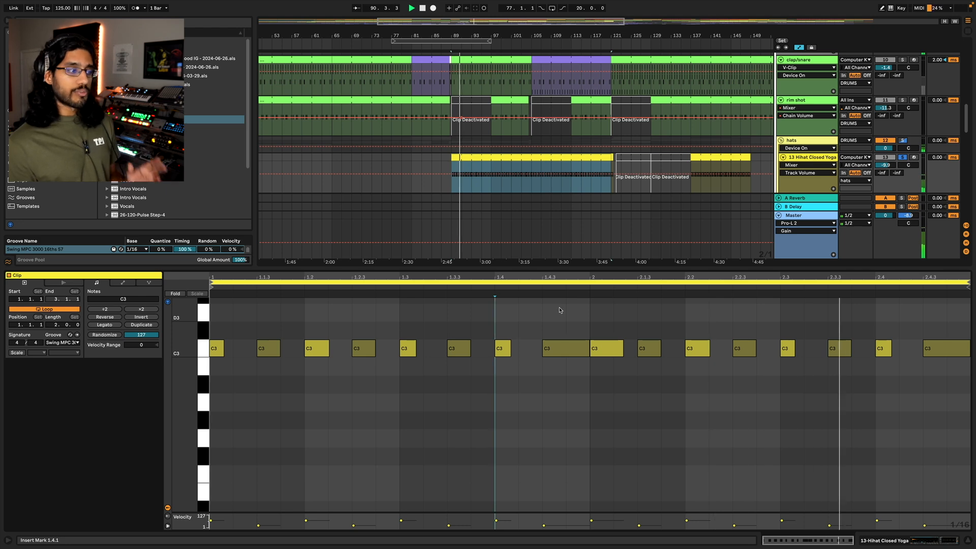
drag(566, 268, 569, 406)
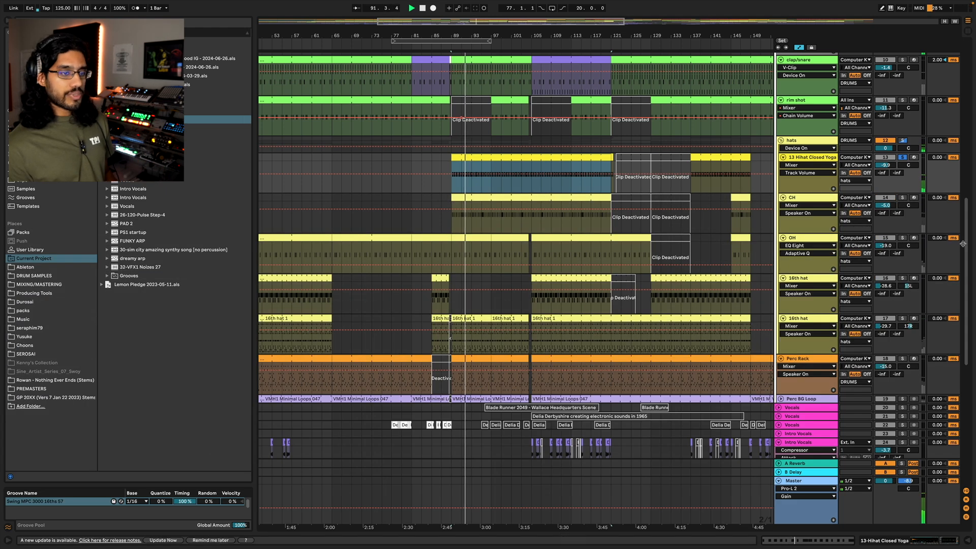
click(903, 157)
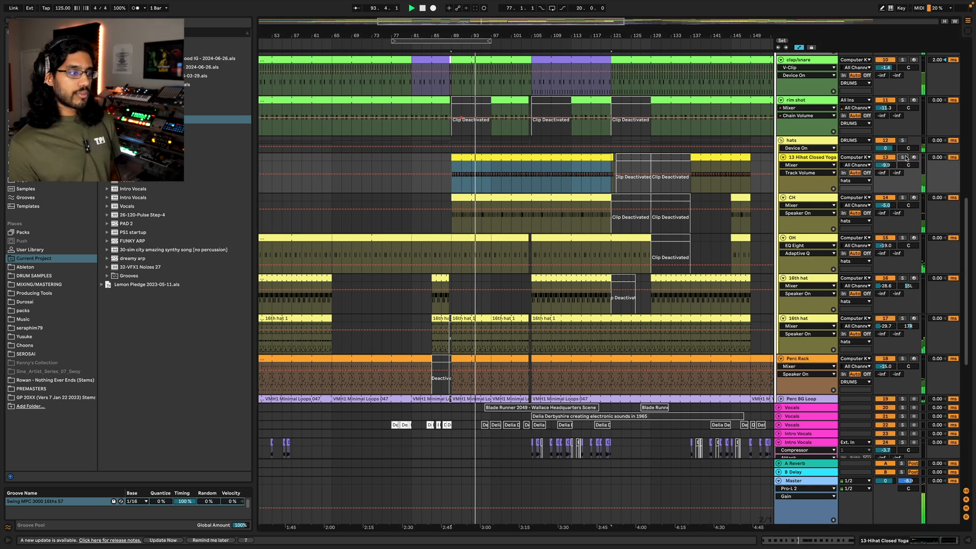
Solo the CH track, play it and view the MIDI notes in its clip starting at bar 89 in an enlarged editor.
click(900, 197)
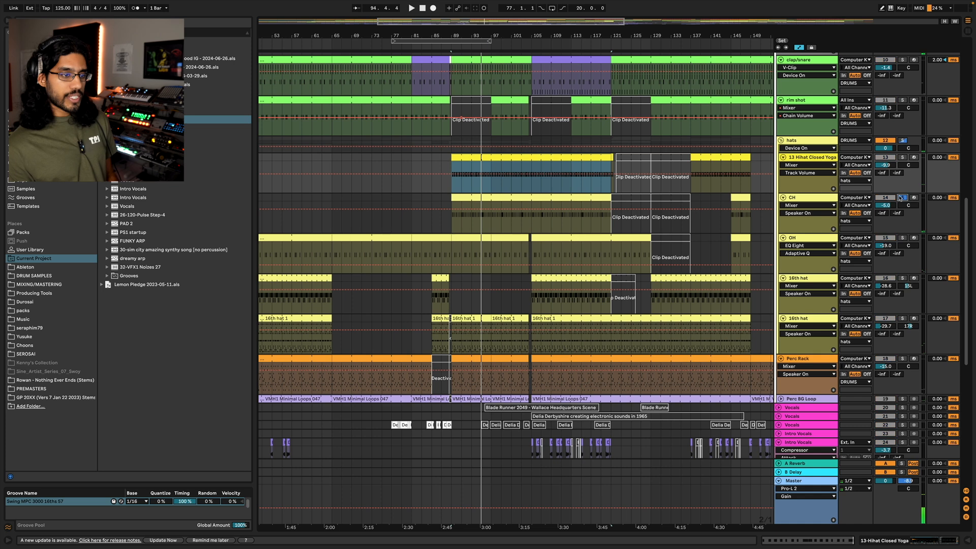
click(804, 200)
double_click(493, 195)
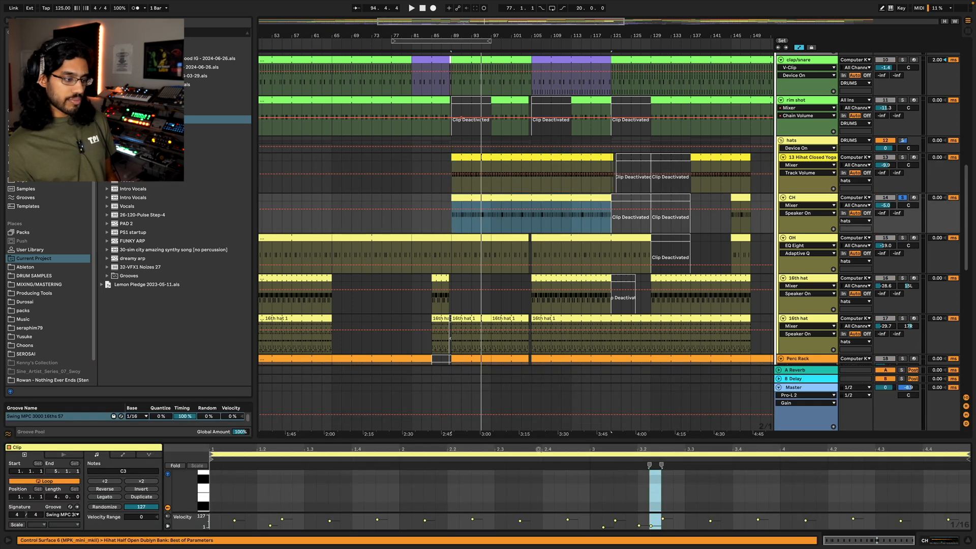
key(space)
drag(541, 441, 542, 337)
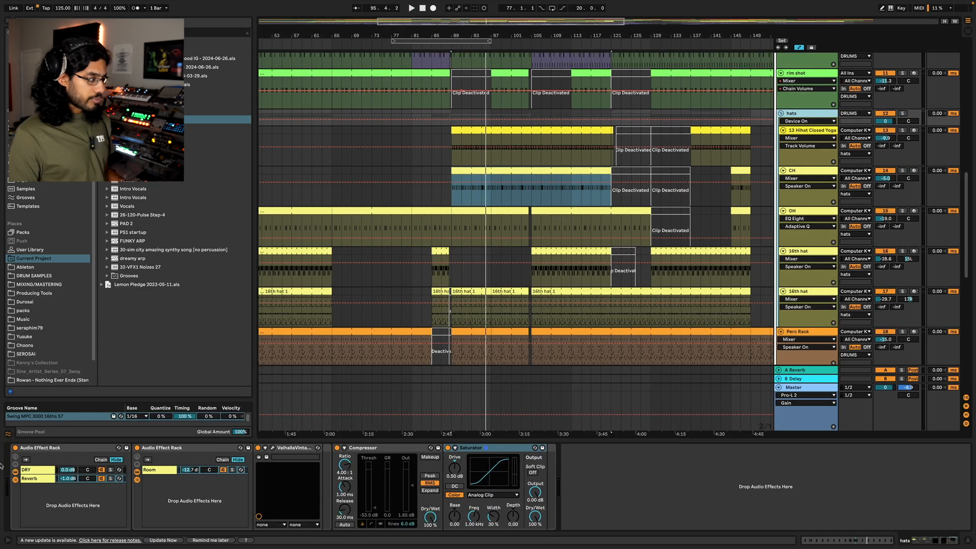
Inspect the hats group's effects: the Room chain, ValhallaVintageVerb settings, Compressor and Saturator.
click(162, 470)
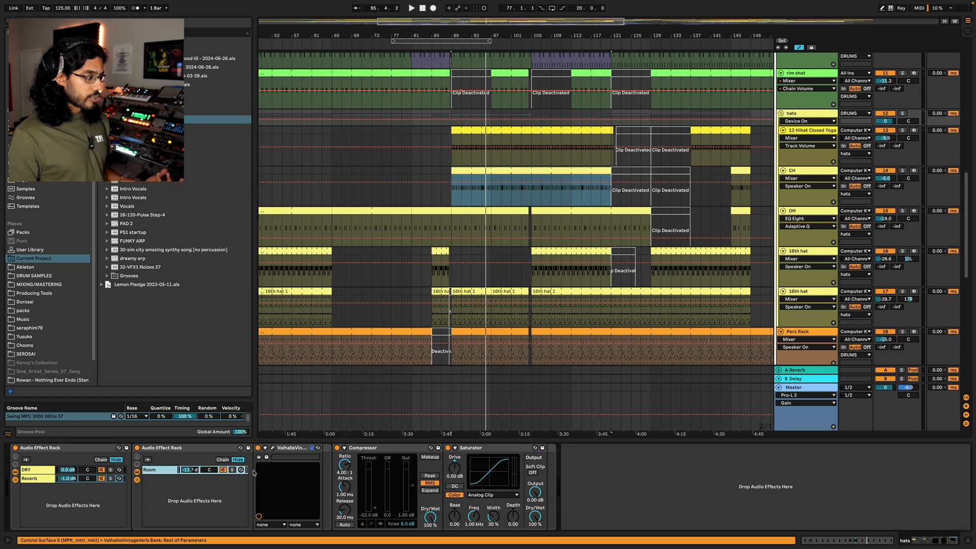
click(273, 448)
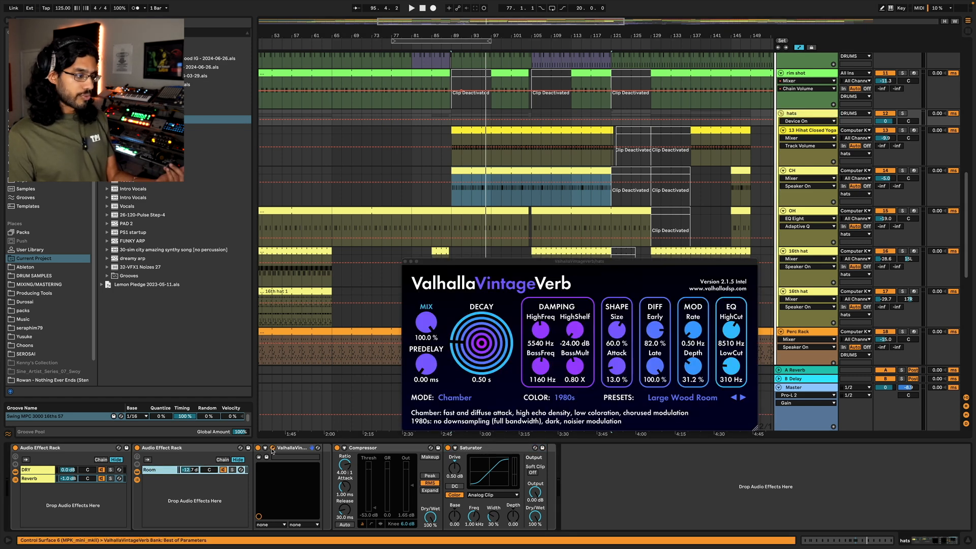
click(273, 448)
click(362, 449)
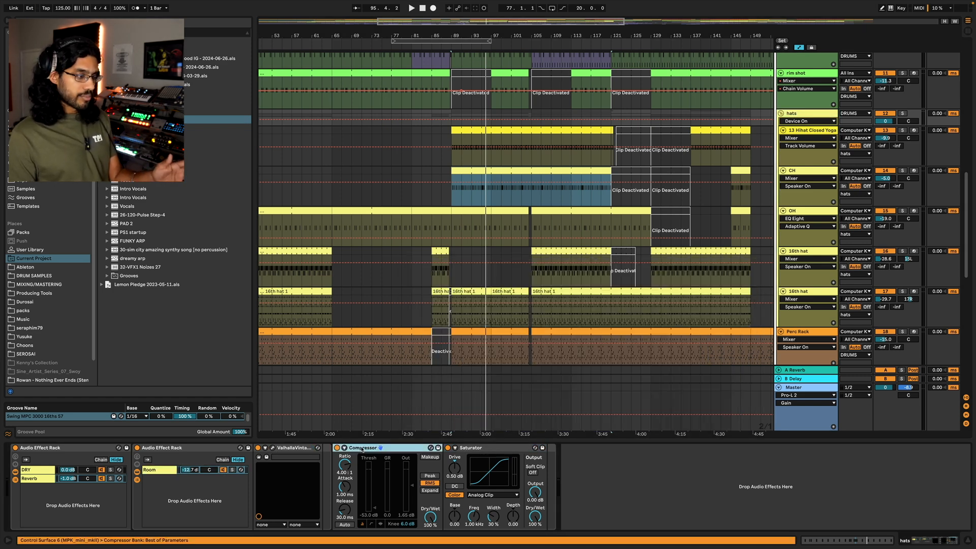
click(487, 448)
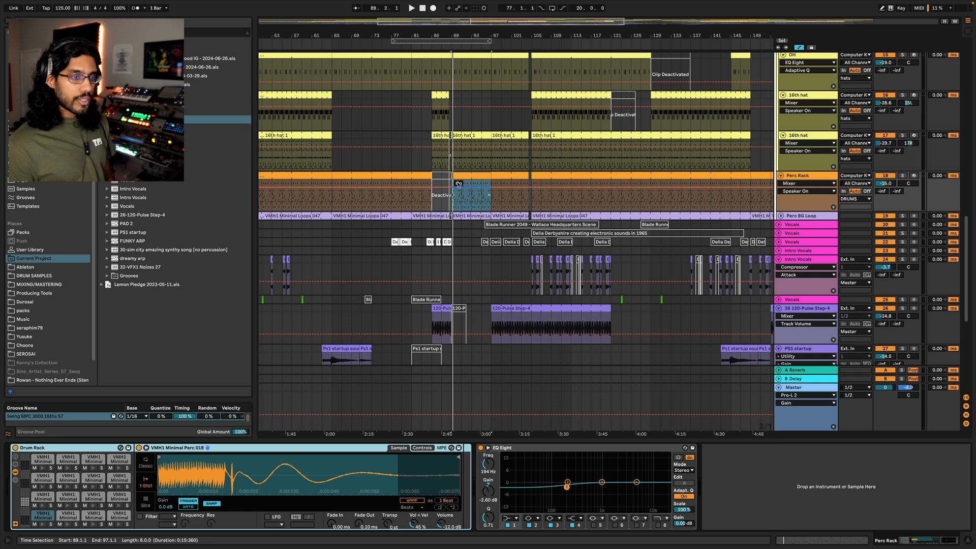
Play the soloed Perc Rack track from bar 89, view the notes in its MIDI clip and close the clip view.
key(space)
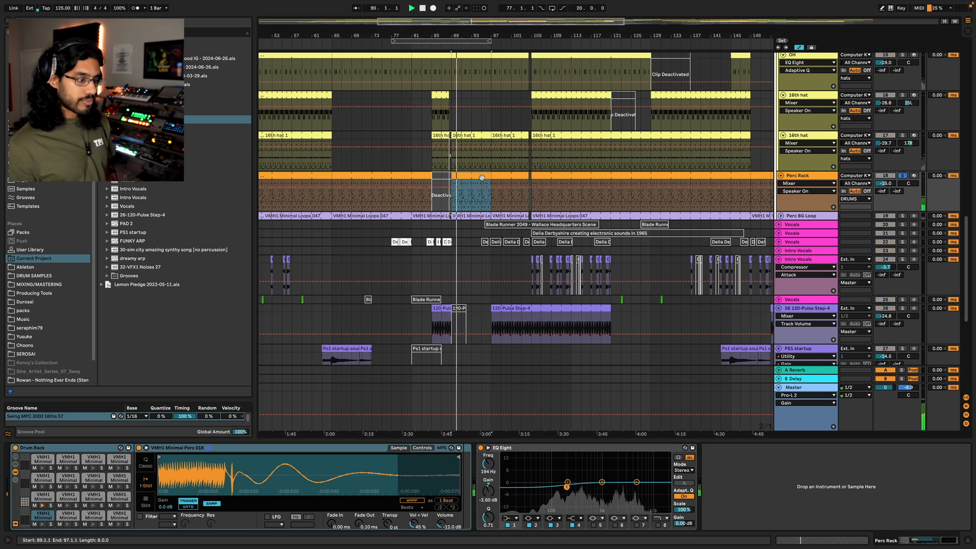
double_click(481, 177)
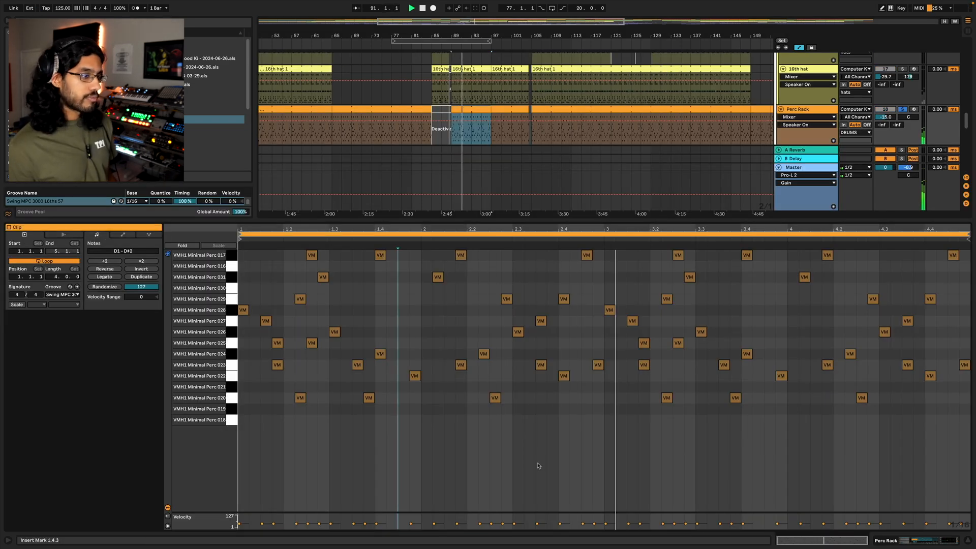
key(shift+Tab)
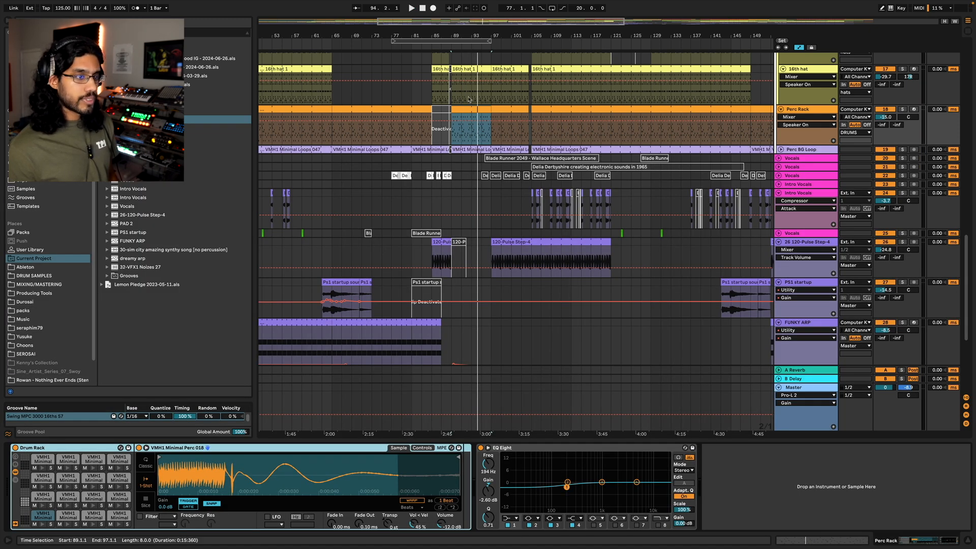
Solo and unfold the Perc BG Loop track, play it from bar 89, and view the VMH1 Minimal Loops 047 waveform.
click(824, 151)
click(902, 150)
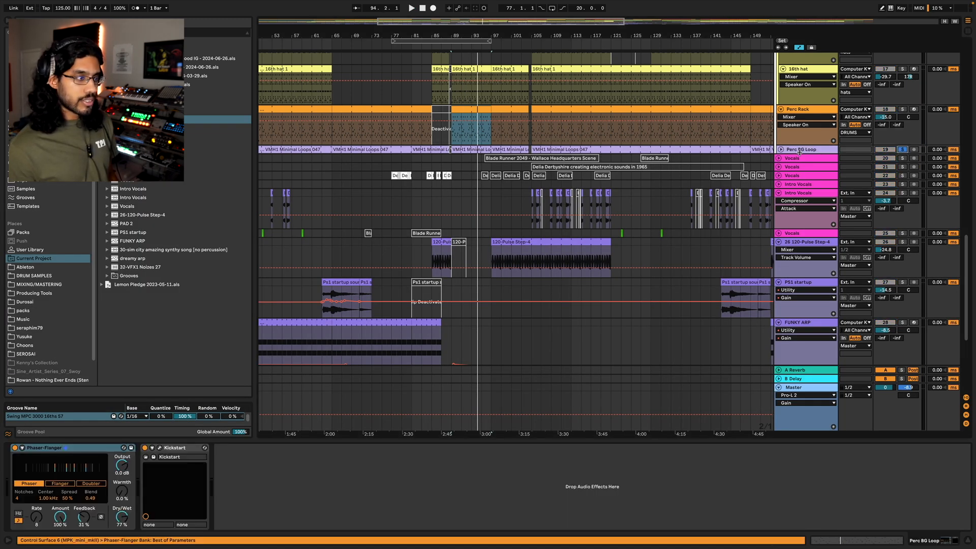
click(780, 149)
key(space)
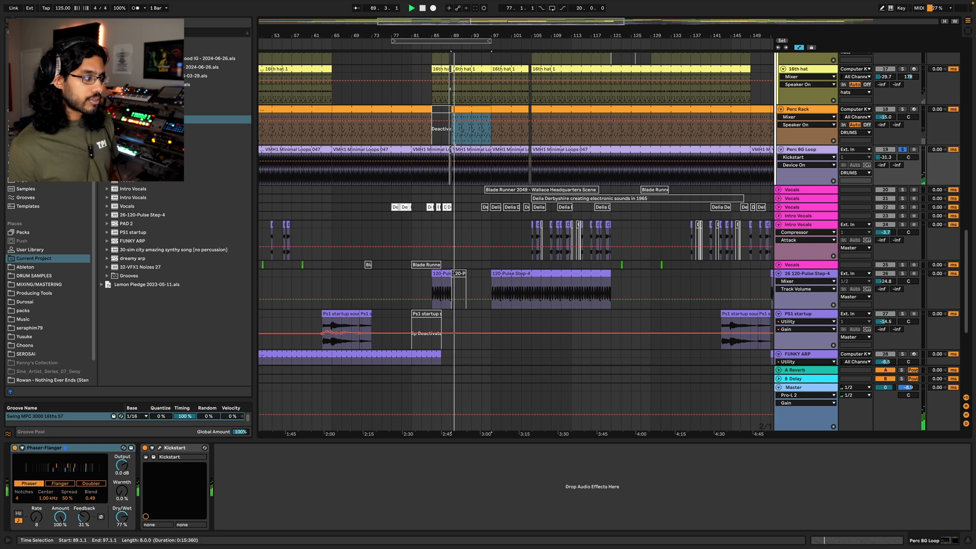
double_click(470, 150)
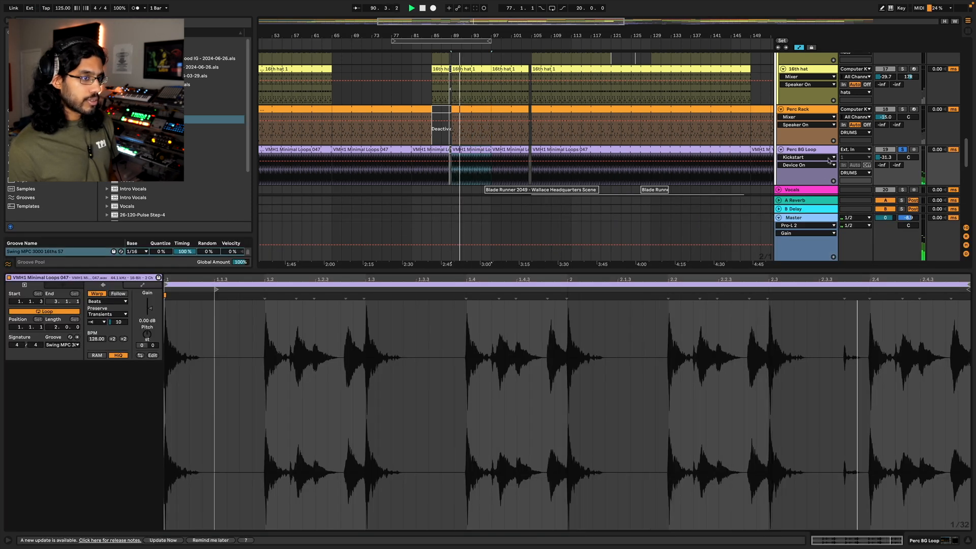
Show the Perc BG Loop track's devices, inspect the Kickstart plug-in during playback, close it and unsolo the track.
click(925, 540)
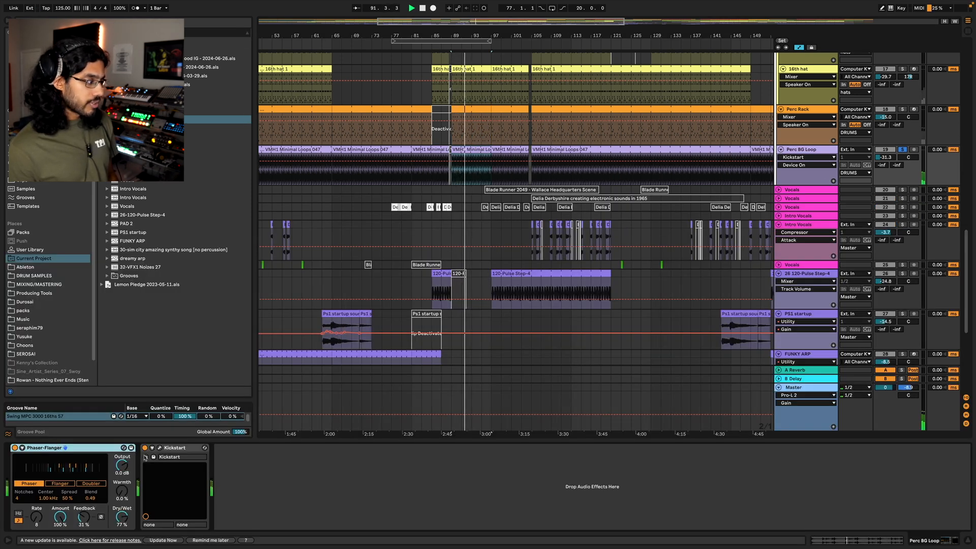
click(160, 447)
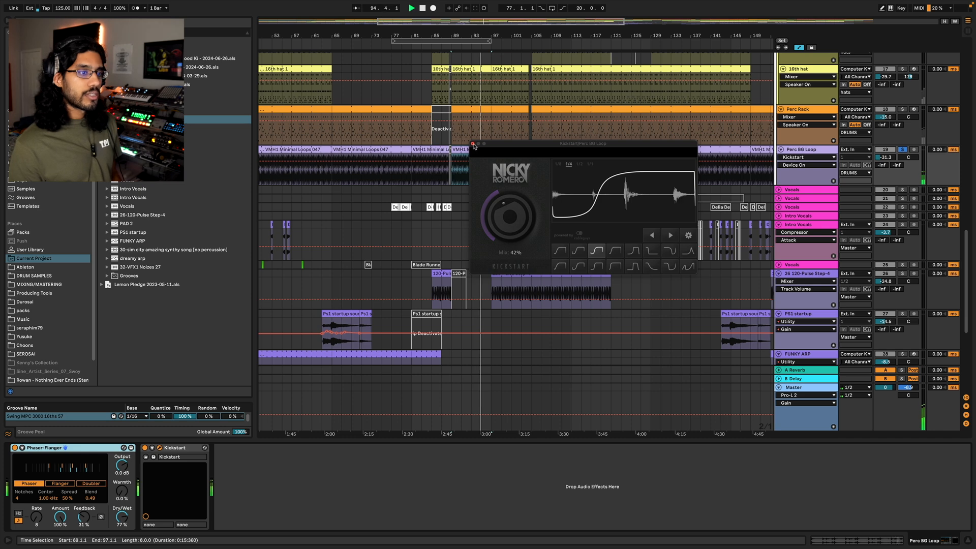
click(472, 144)
click(902, 150)
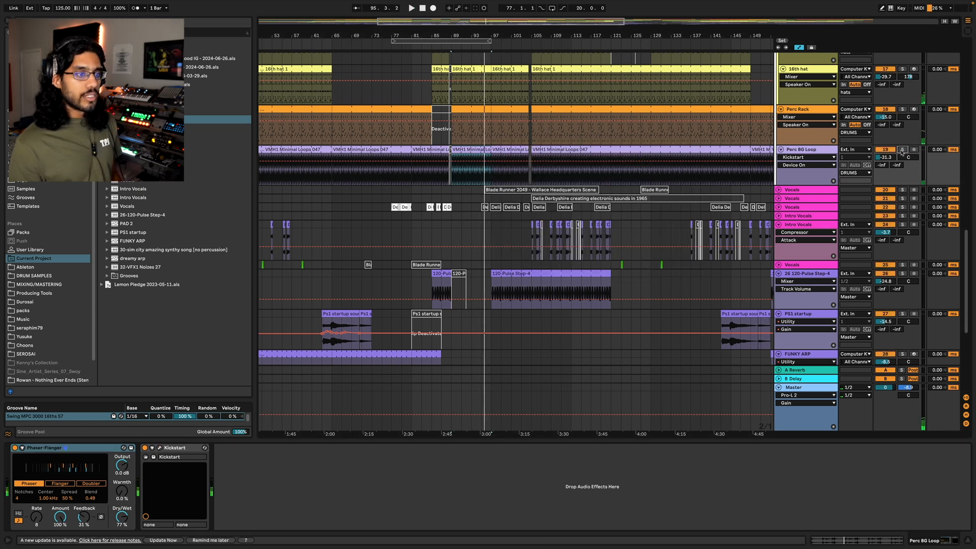
Inspect the DRUMS group's FabFilter Pro-Q 2 curve and its Glue Compressor.
scroll(894, 143, up, 8)
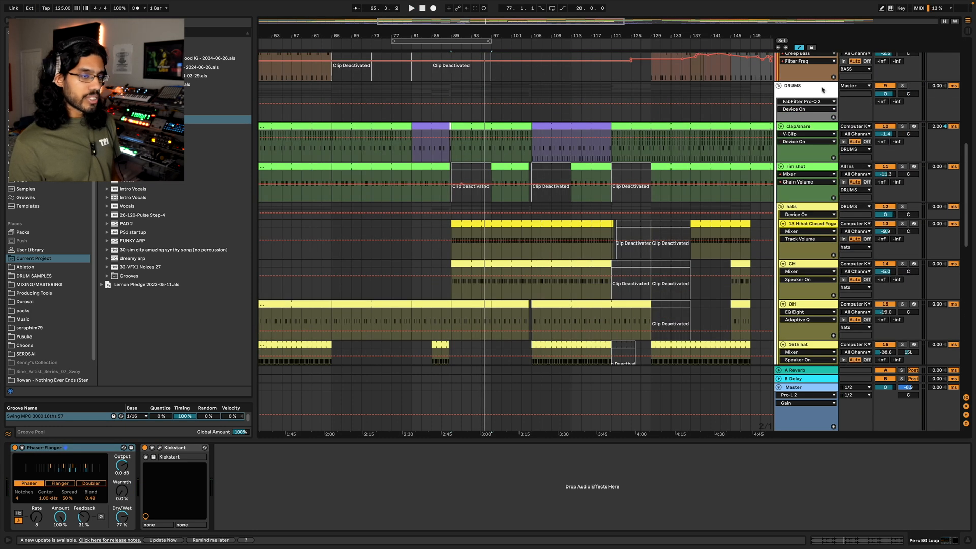
click(823, 90)
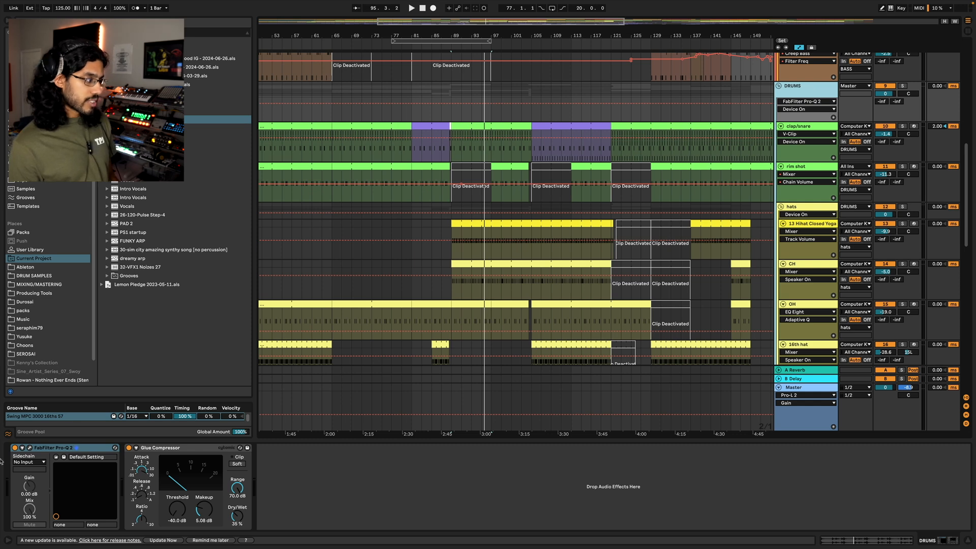
click(29, 447)
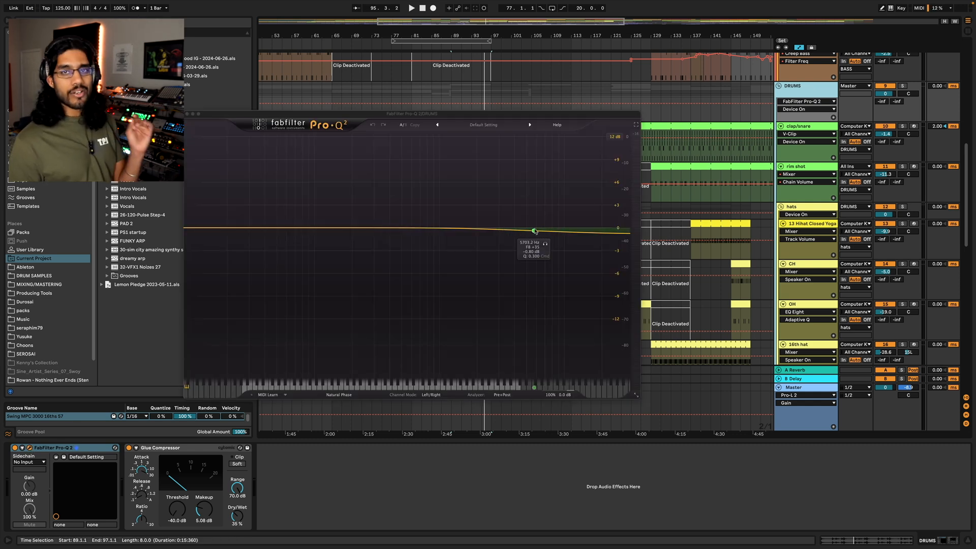
click(187, 114)
click(201, 454)
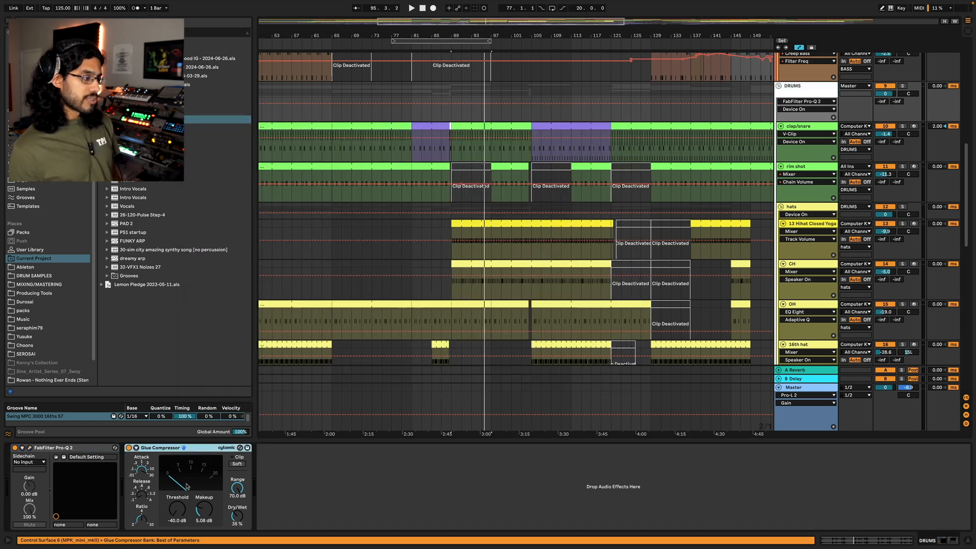
key(space)
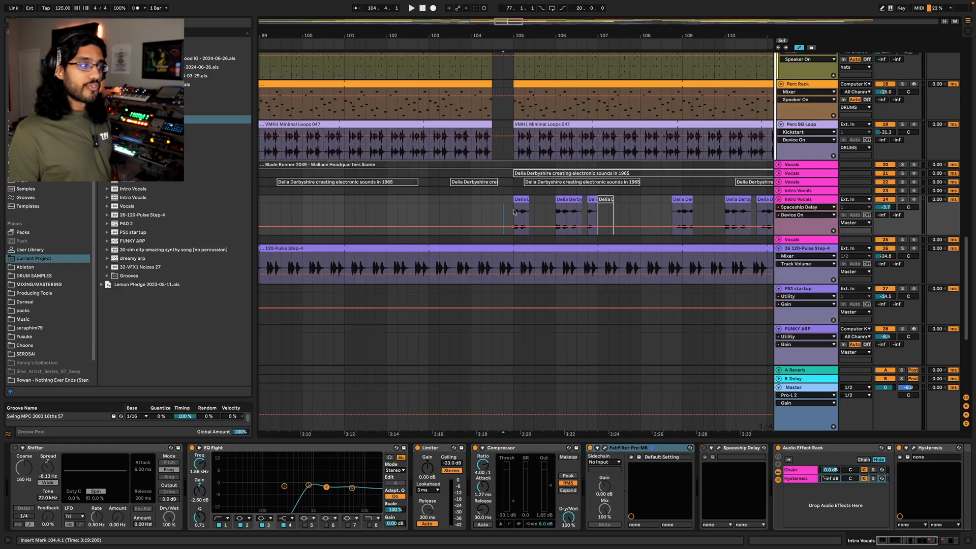
Examine the vocal chops on the Intro Vocals track around bar 105, then solo and play the track from there.
scroll(515, 211, up, 4)
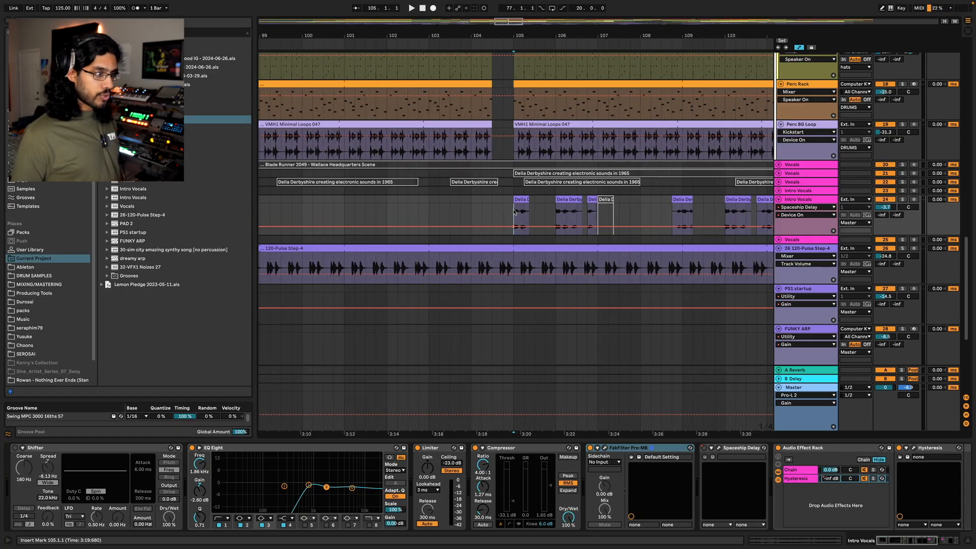
scroll(515, 212, up, 3)
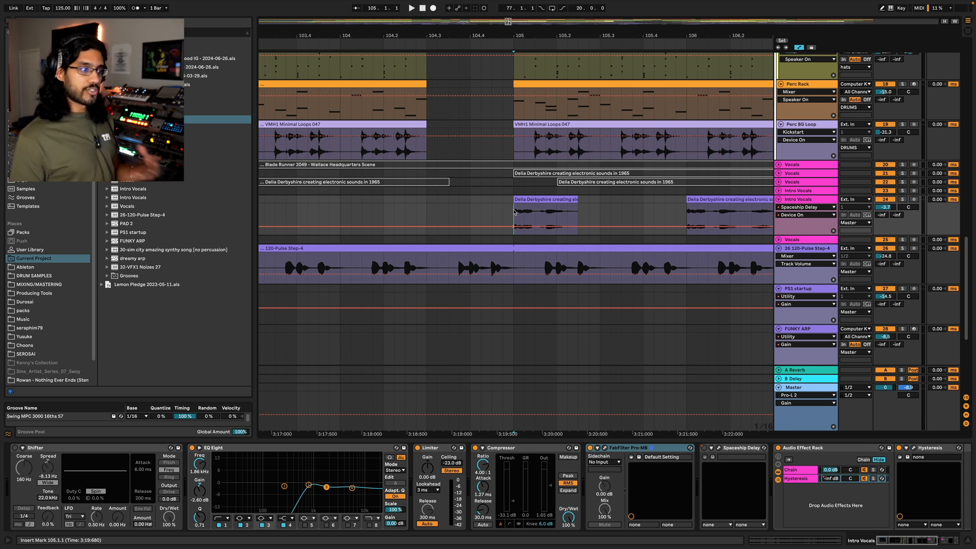
key(minus)
key(minus)
key(minus)
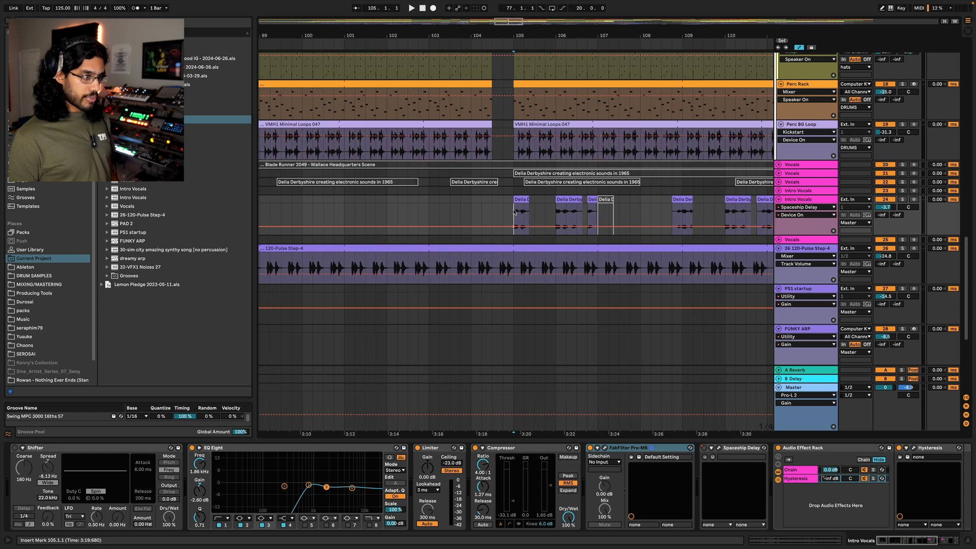
key(minus)
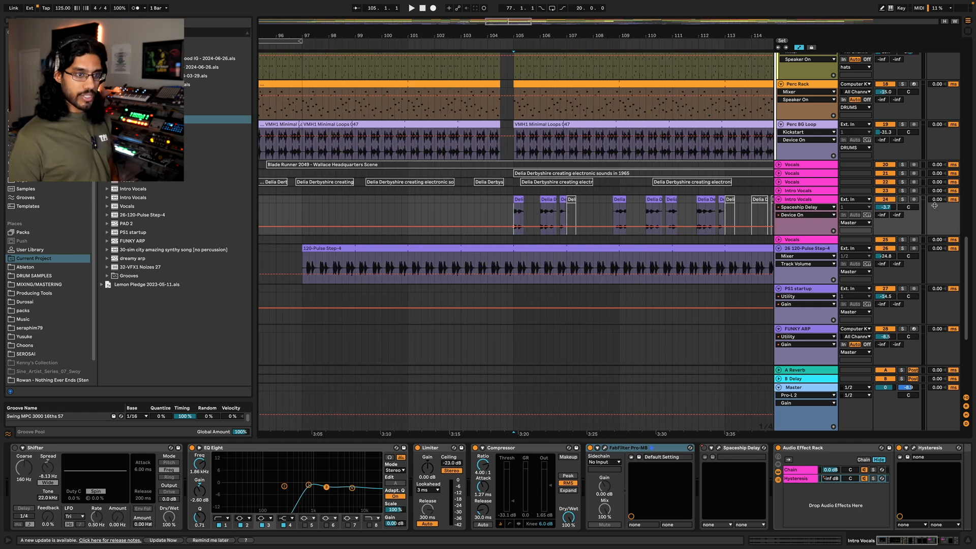
key(space)
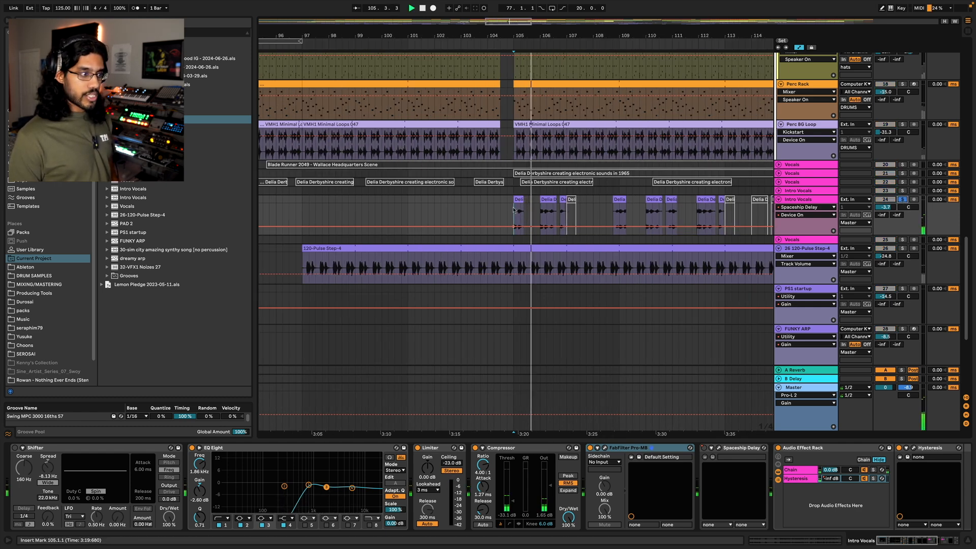
key(minus)
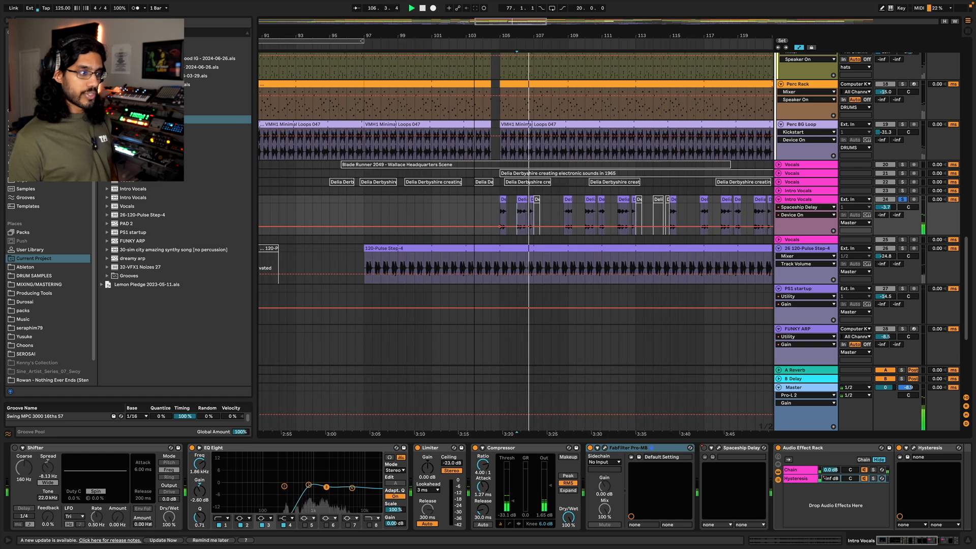
Audition the Intro Vocals track while inspecting its EQ Eight, Limiter and Compressor.
click(354, 446)
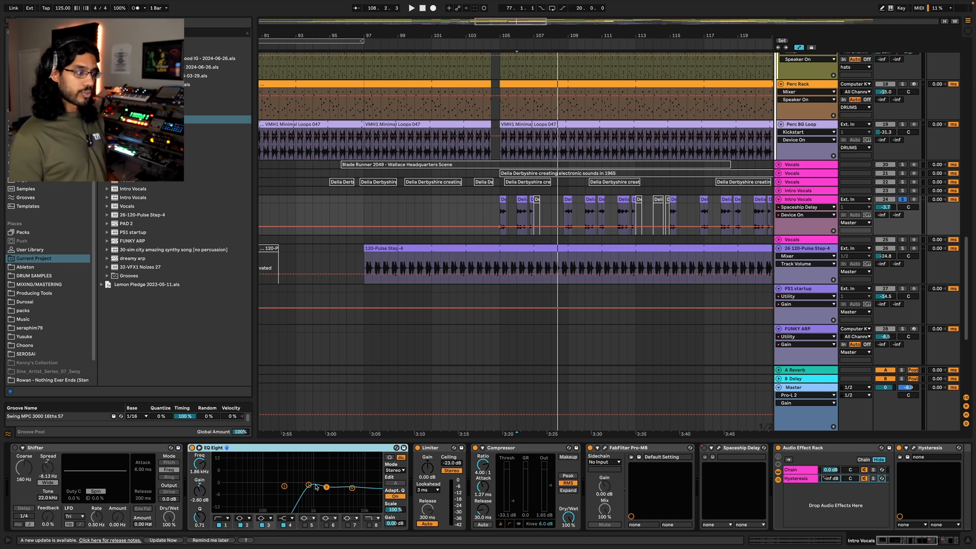
key(space)
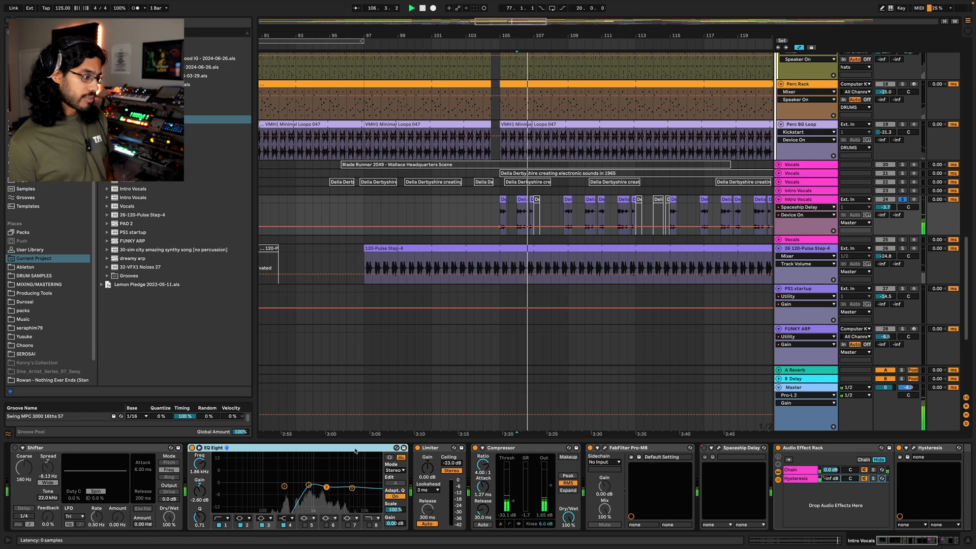
click(424, 448)
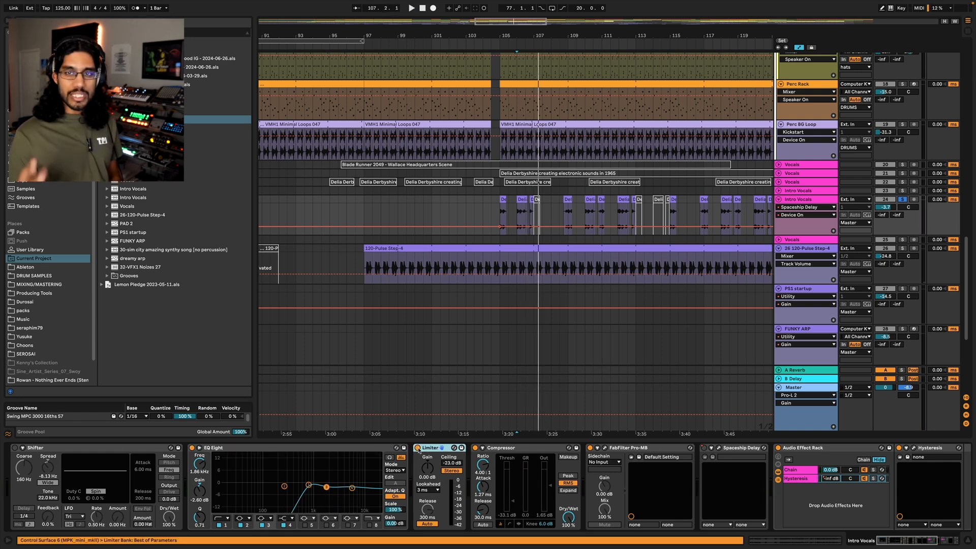
click(508, 483)
key(space)
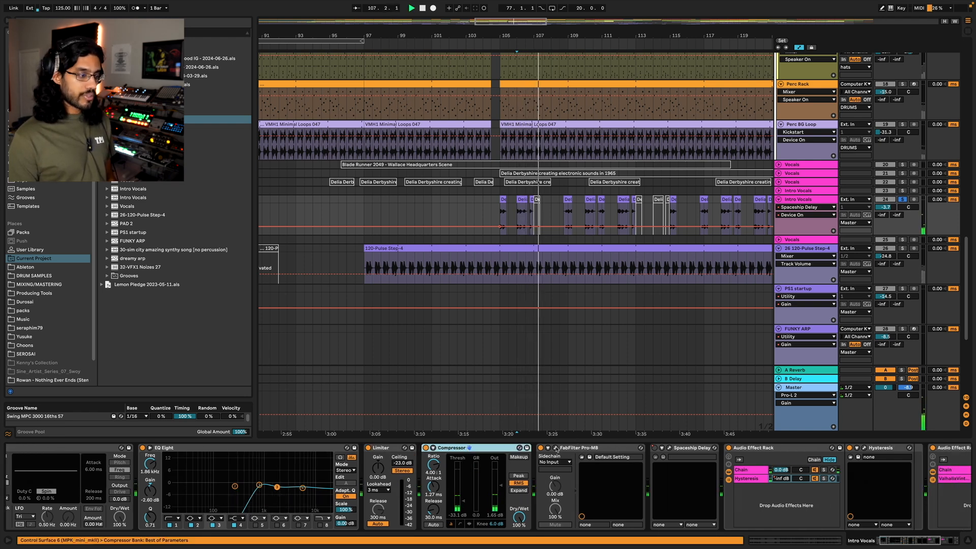
Open the Intro Vocals track's FabFilter Pro-MB, view its band during playback and close the plug-in window.
click(556, 449)
key(space)
key(space)
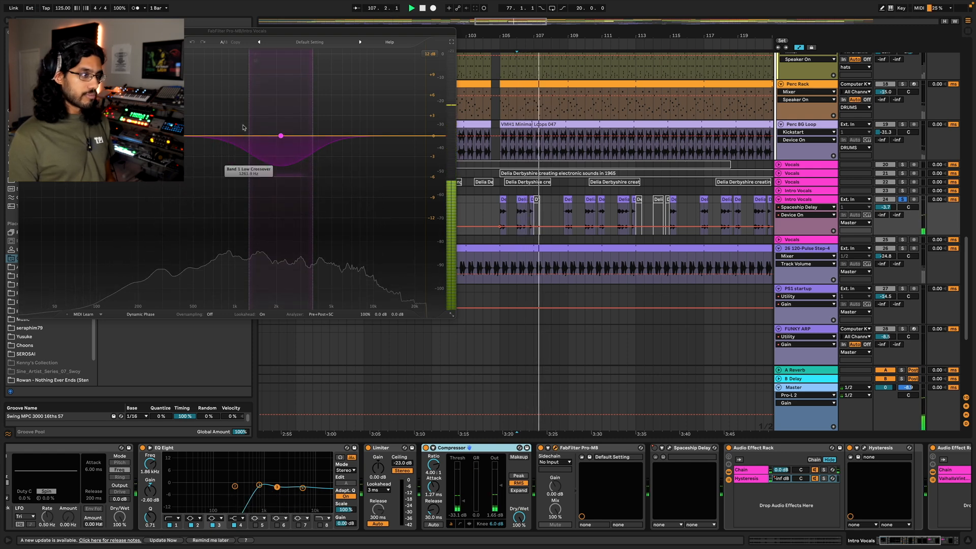
click(23, 31)
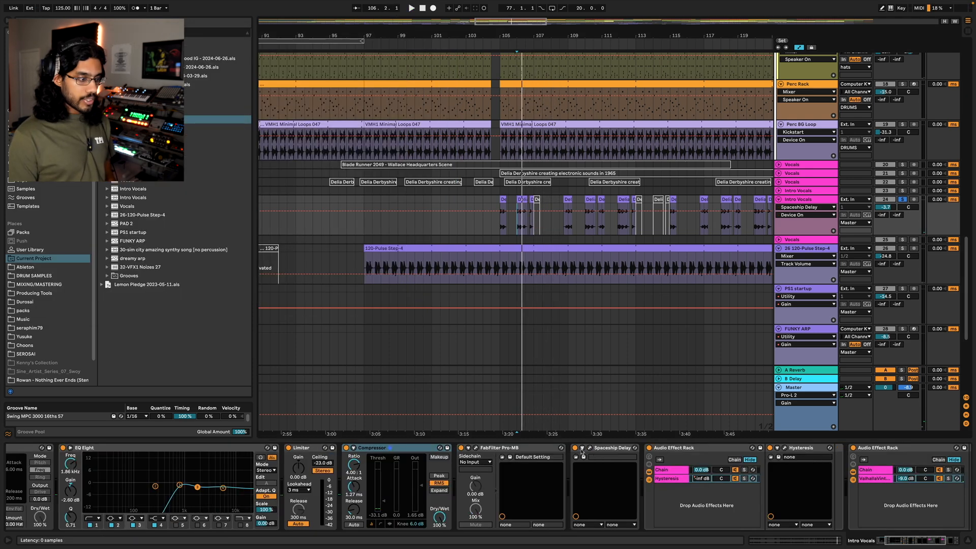
Open the Spaceship Delay plug-in on the Intro Vocals track, move its window aside and play the vocals.
click(589, 448)
drag(308, 303, 189, 87)
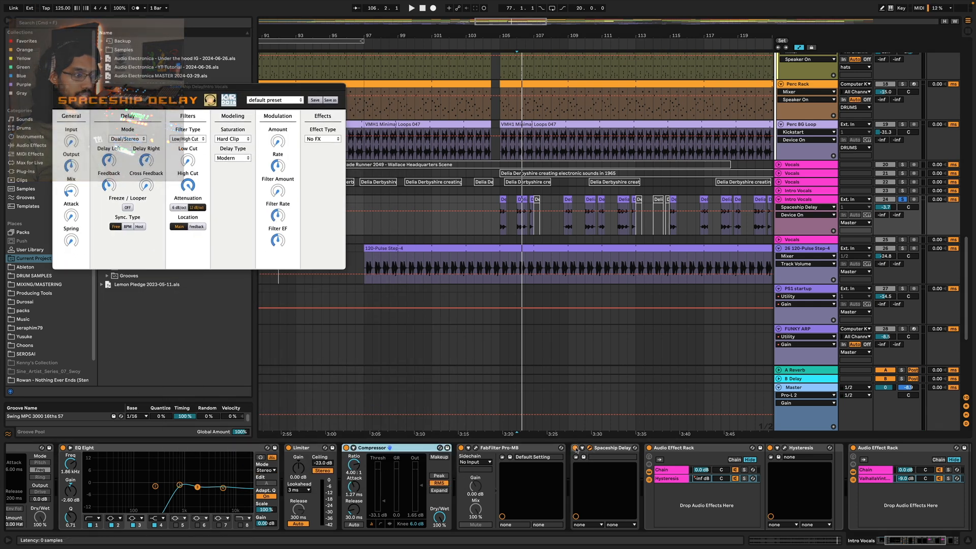
key(space)
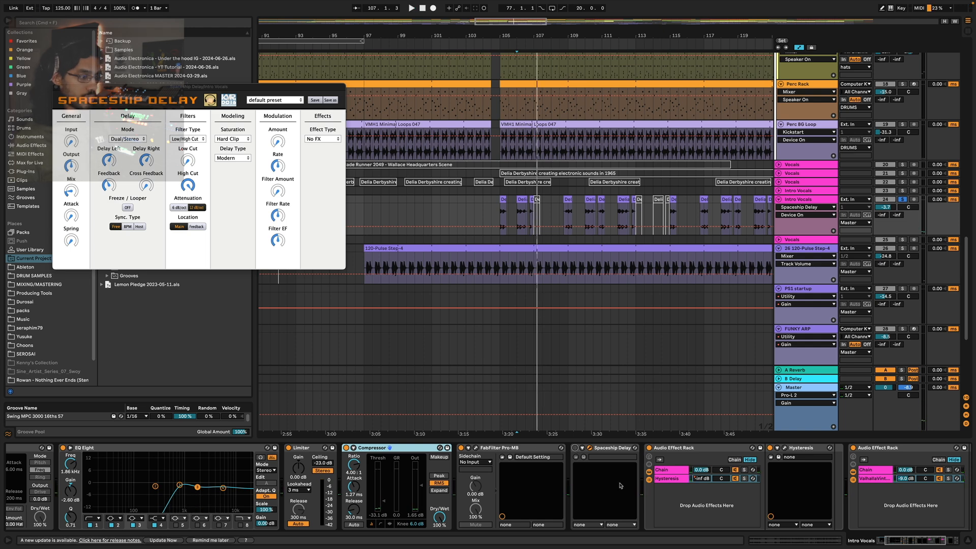
Audition the Intro Vocals from around bar 106, toggling the Spaceship Delay device to compare its effect.
key(space)
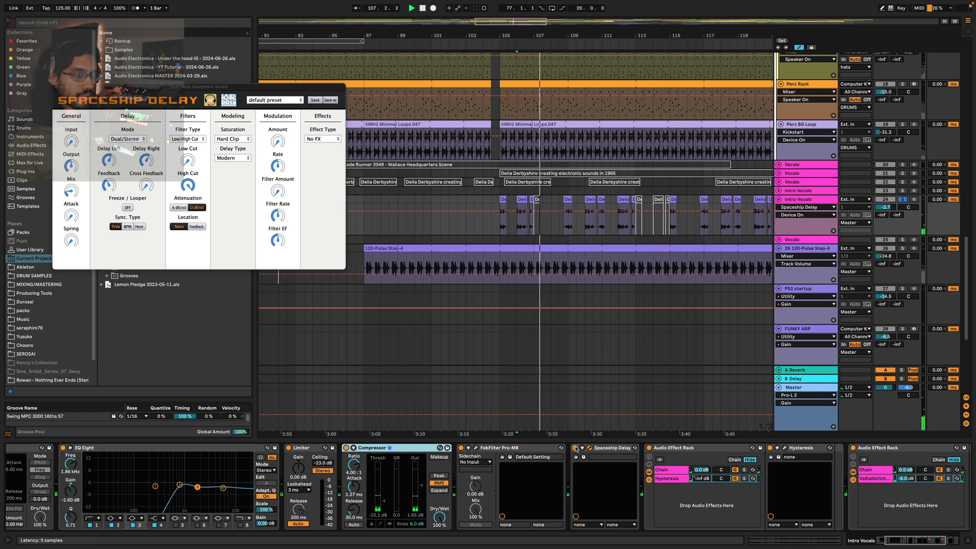
key(space)
key(space)
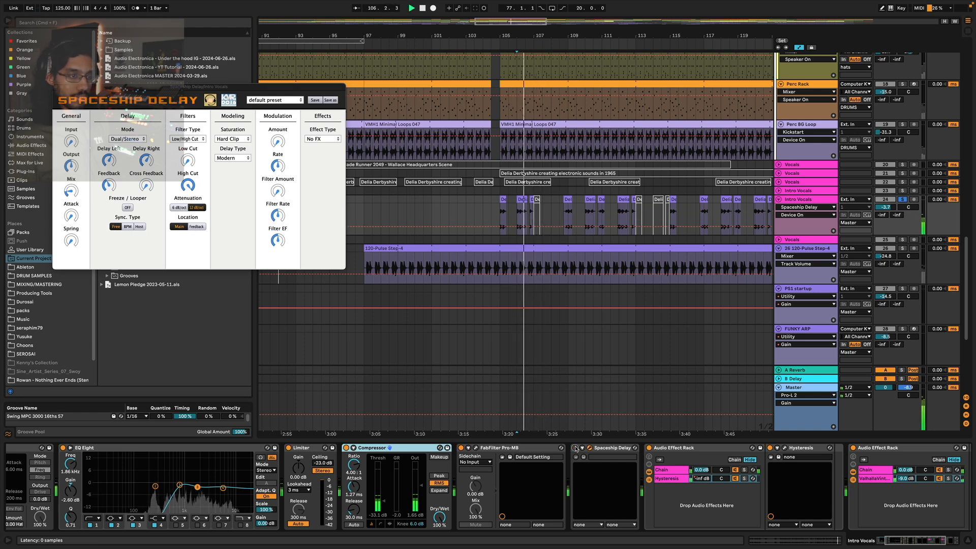
key(space)
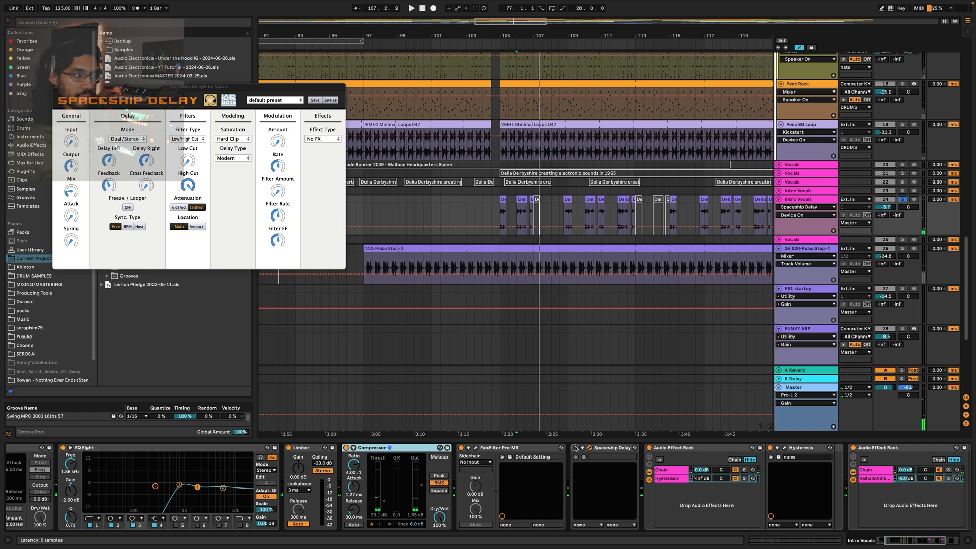
click(575, 449)
key(space)
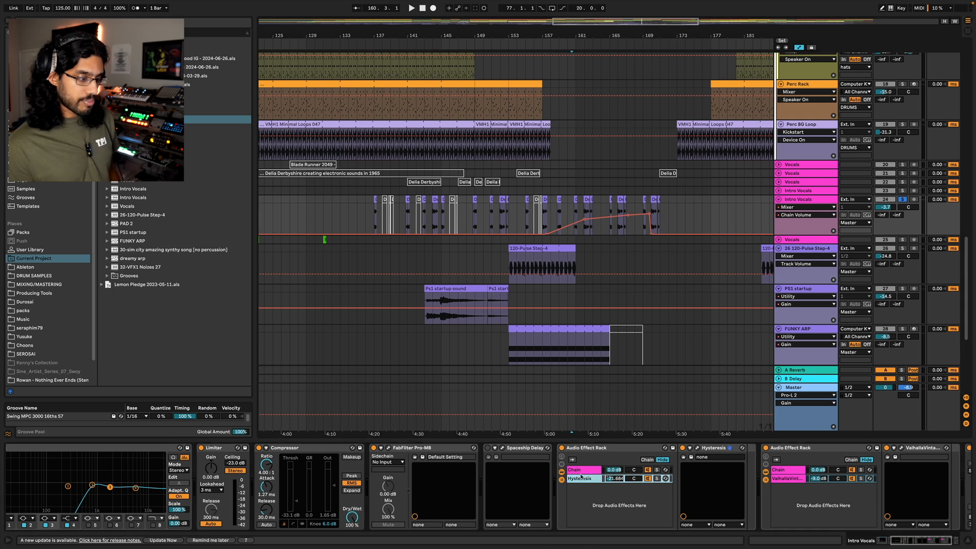
Open the Hysteresis plug-in on the Intro Vocals track, move its window aside and view the whole arrangement.
click(697, 448)
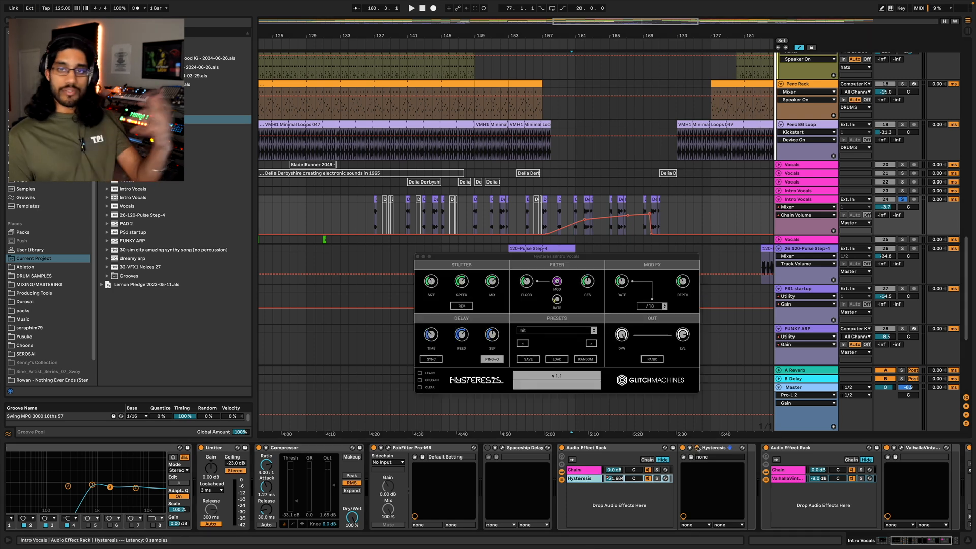
drag(622, 260, 690, 249)
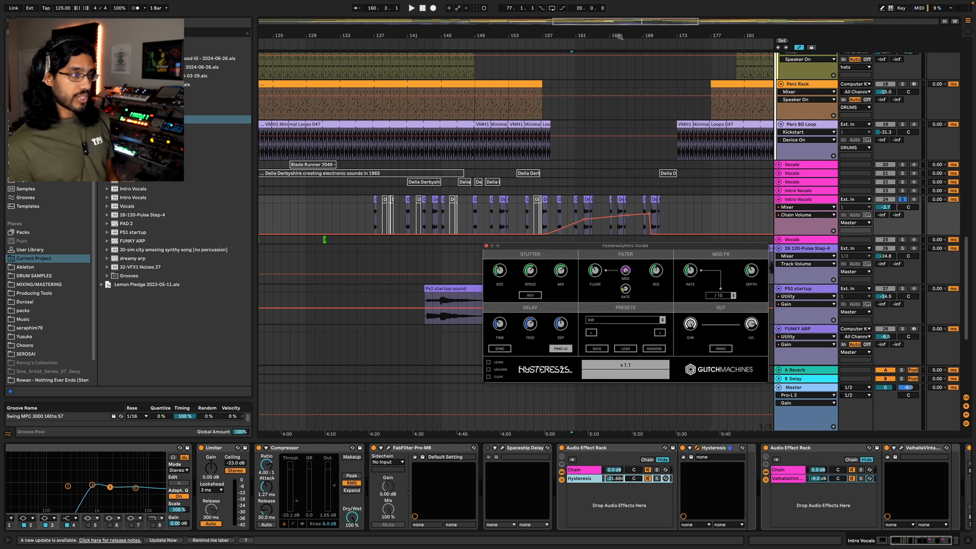
drag(661, 19, 660, 72)
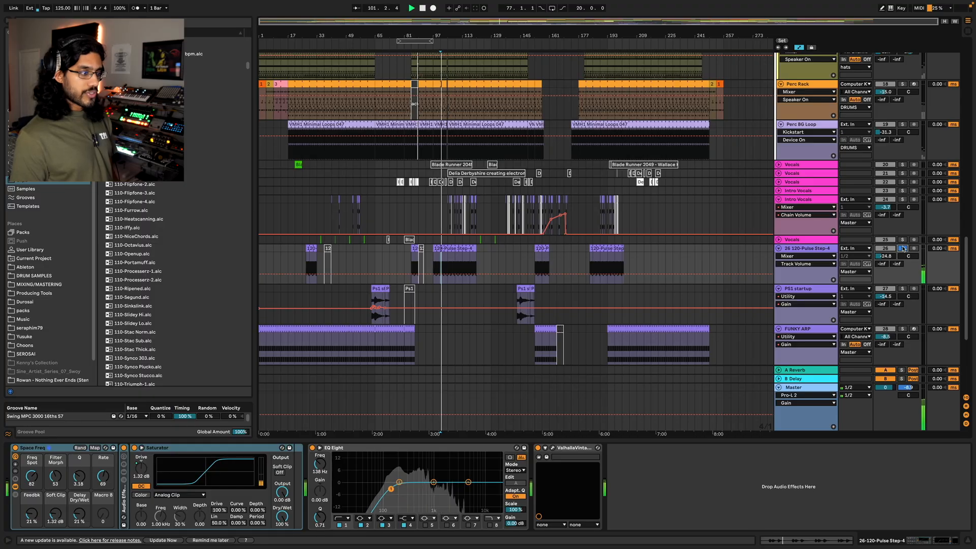
Audition the soloed 26 120-Pulse Step-4 track and browse the library's Clips category.
key(space)
click(829, 249)
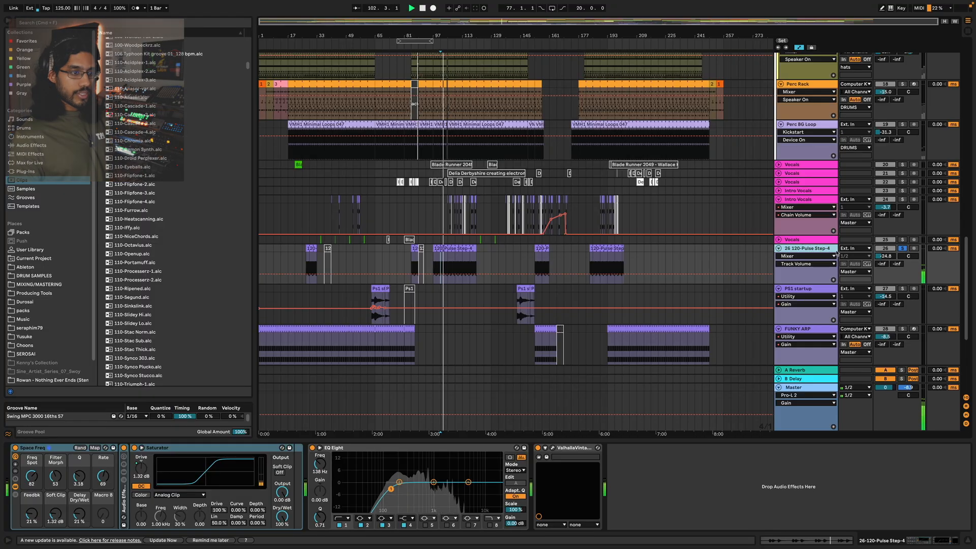
click(33, 178)
scroll(130, 188, down, 10)
scroll(131, 188, down, 15)
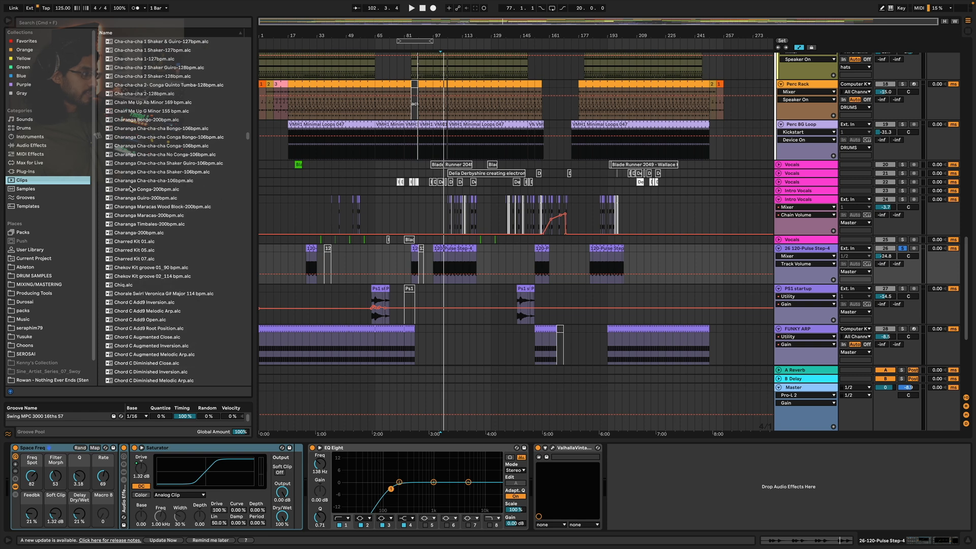
scroll(131, 188, up, 5)
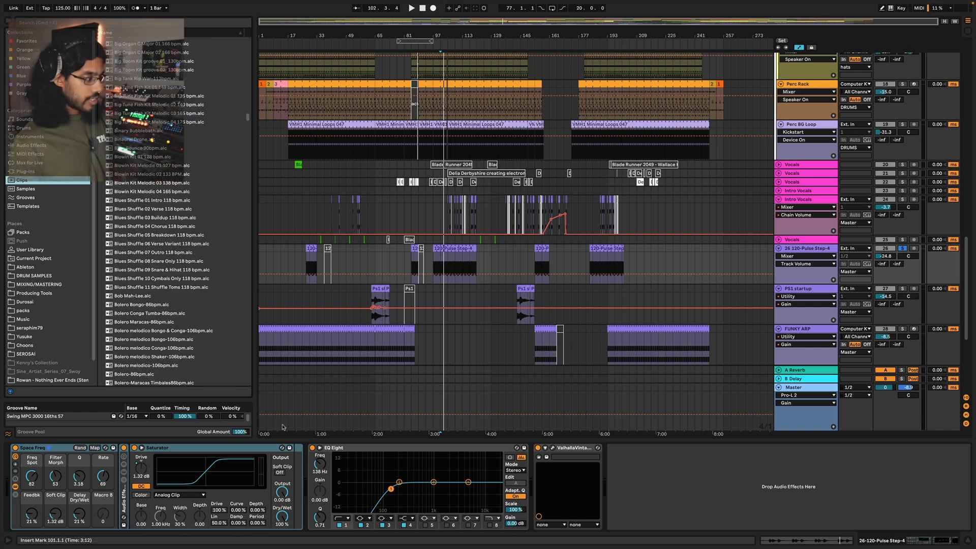
Inspect the EQ Eight and ValhallaVintageVerb on the 120-Pulse Step-4 track, then unsolo the track.
click(363, 448)
click(586, 449)
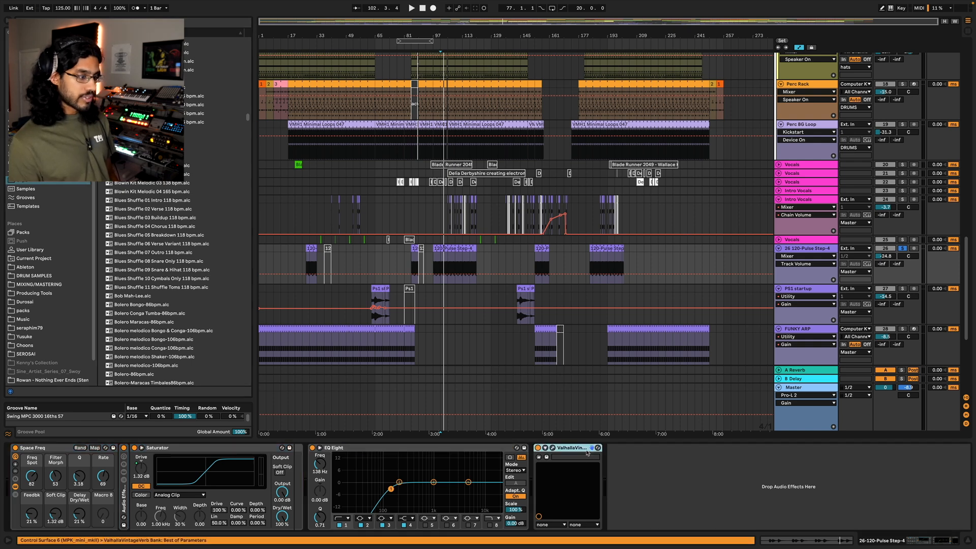
click(902, 249)
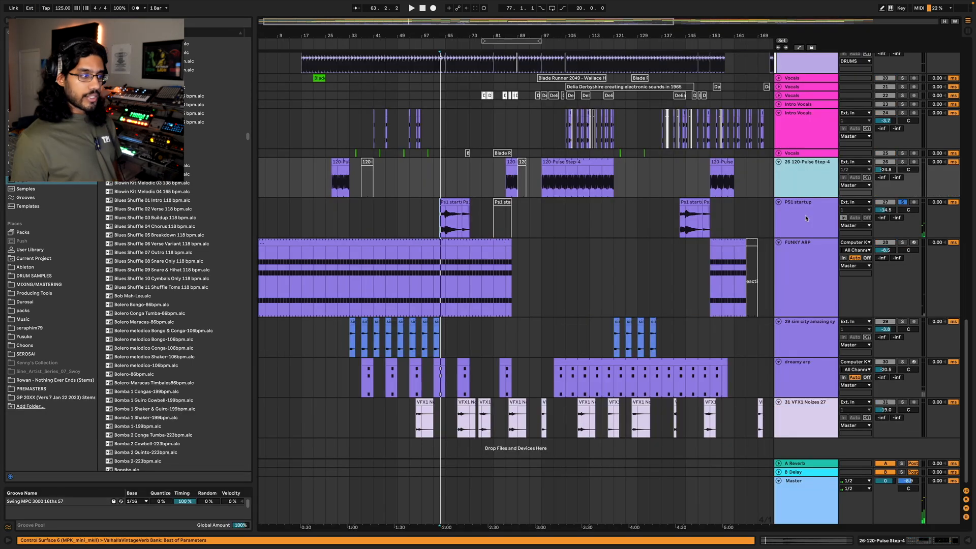
Play the soloed PS1 startup track from bar 63 and examine its clips up close in the arrangement.
click(805, 218)
key(space)
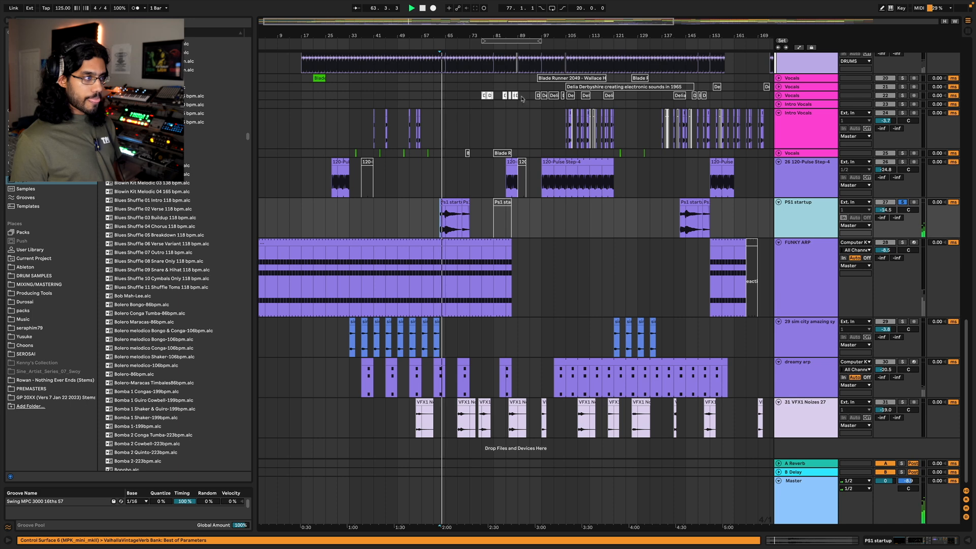
drag(438, 36, 405, 40)
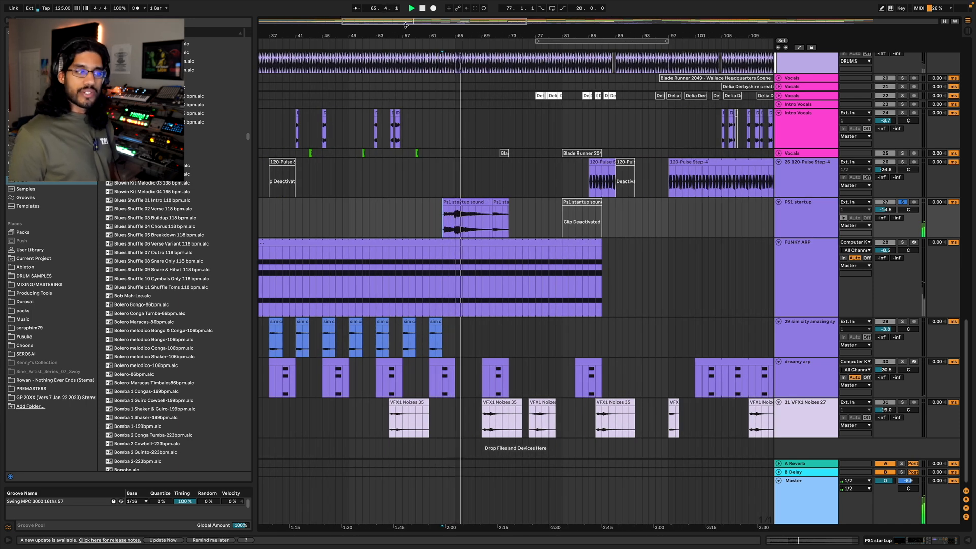
drag(411, 25, 412, 25)
drag(412, 22, 412, 5)
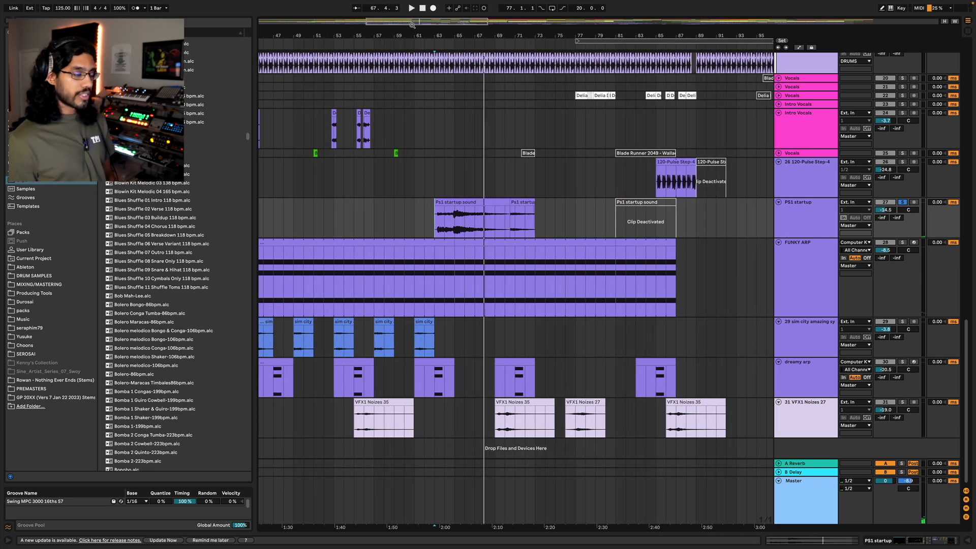
drag(444, 23, 444, 19)
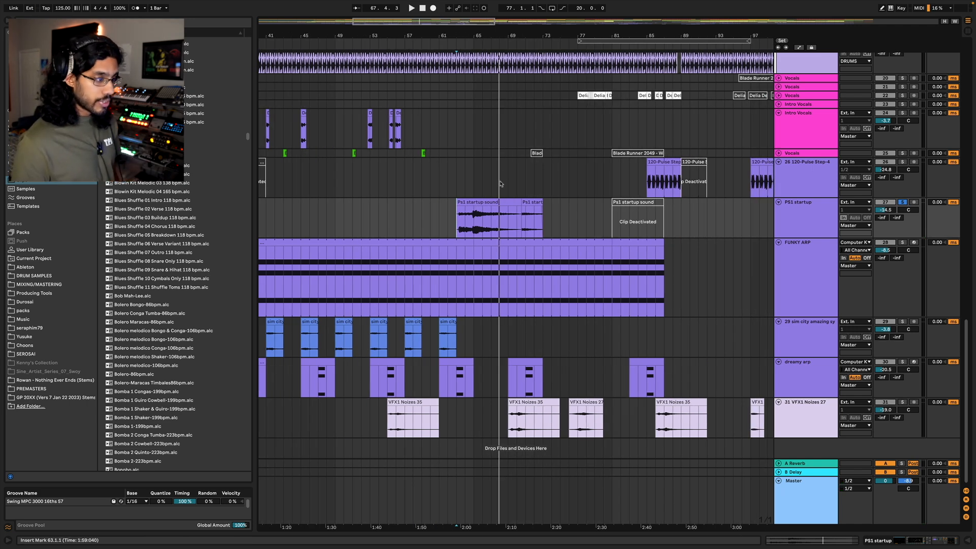
Inspect the warp and pitch settings of the two adjoining Ps1 startup sound clips starting at bar 63.
double_click(488, 199)
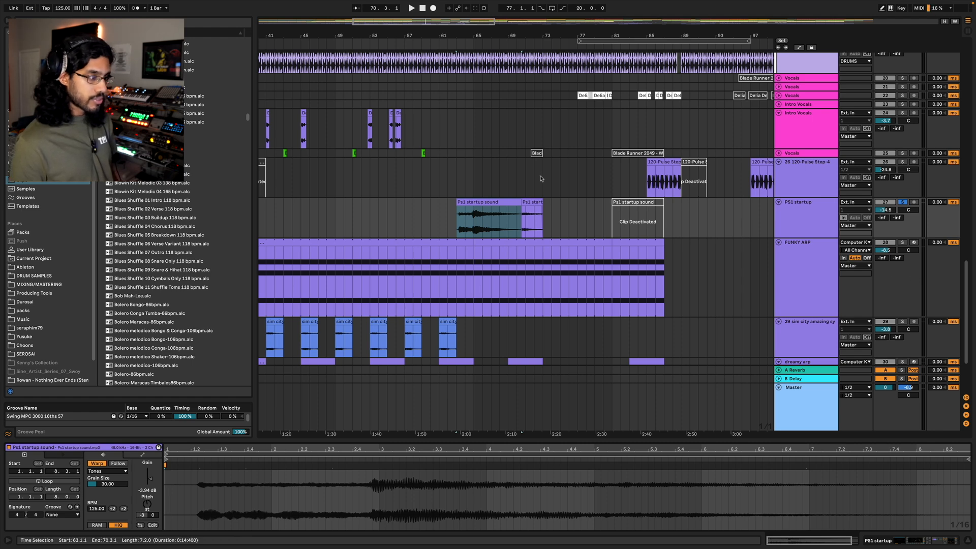
click(539, 200)
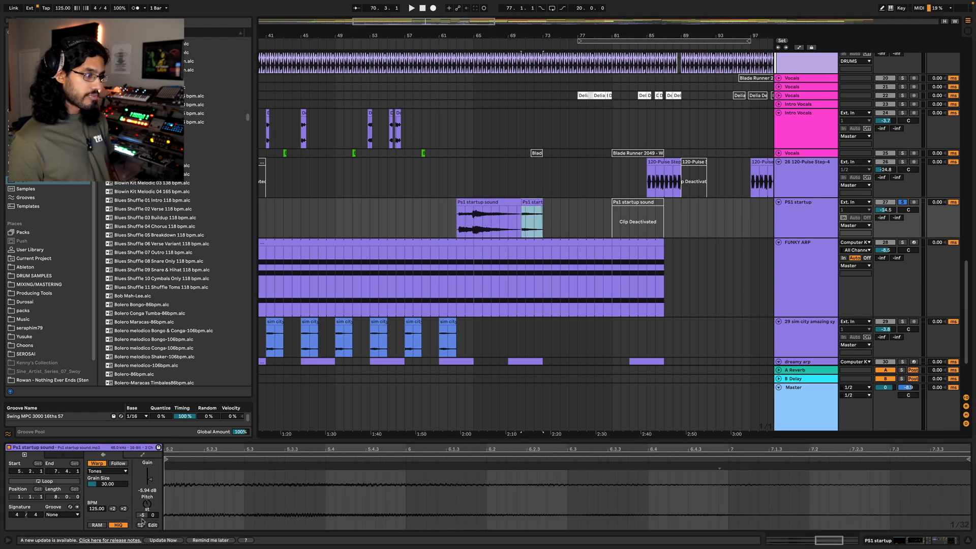
key(w)
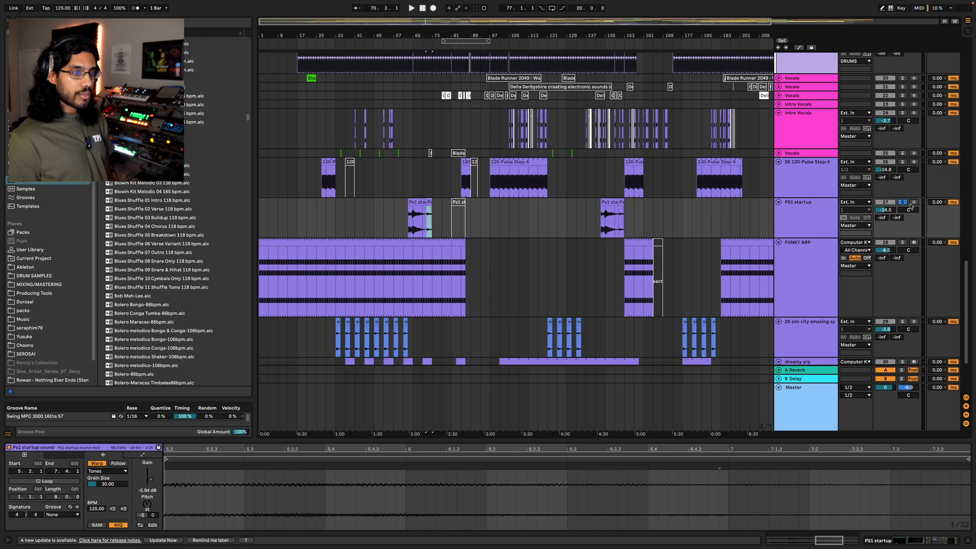
Play the PS1 startup sound together with the other tracks from bar 65.
click(411, 229)
key(space)
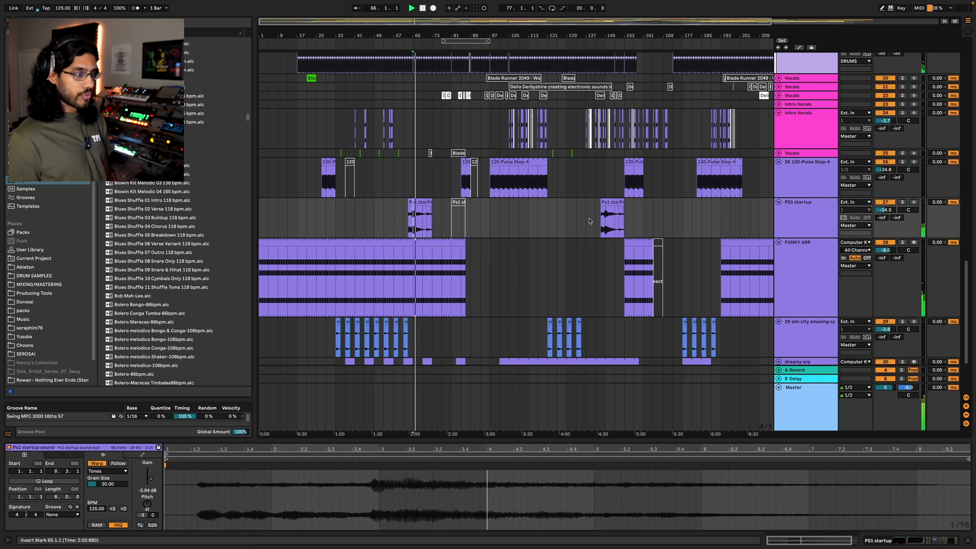
drag(586, 226, 633, 228)
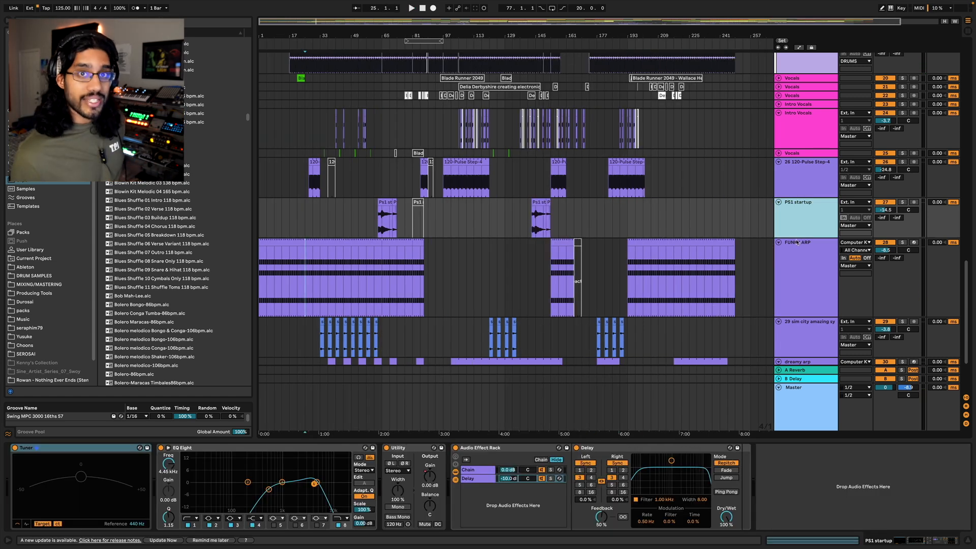
Audition the FUNKY ARP track soloed from bar 53, then unsolo it to hear it in the mix.
click(791, 257)
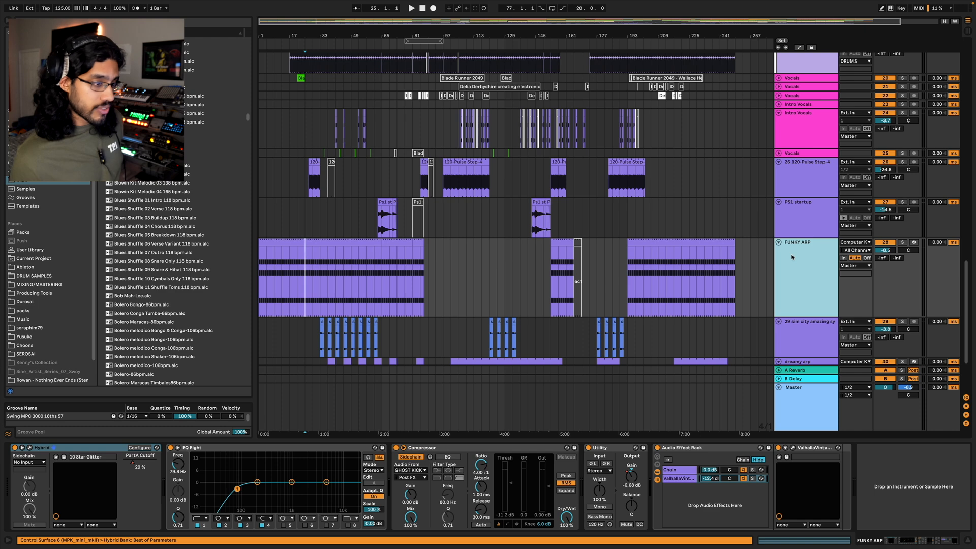
click(261, 266)
key(space)
click(903, 242)
click(327, 277)
click(358, 277)
key(space)
key(space)
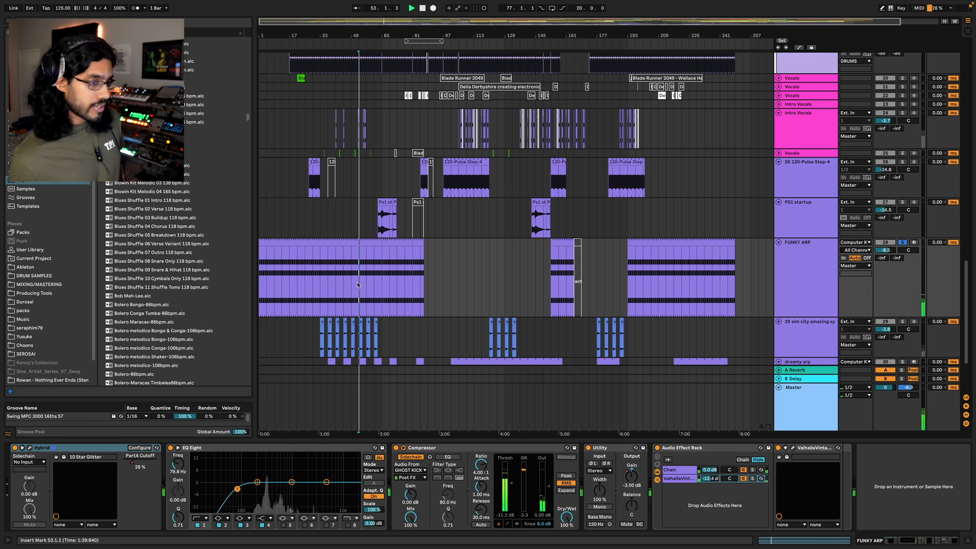
click(903, 243)
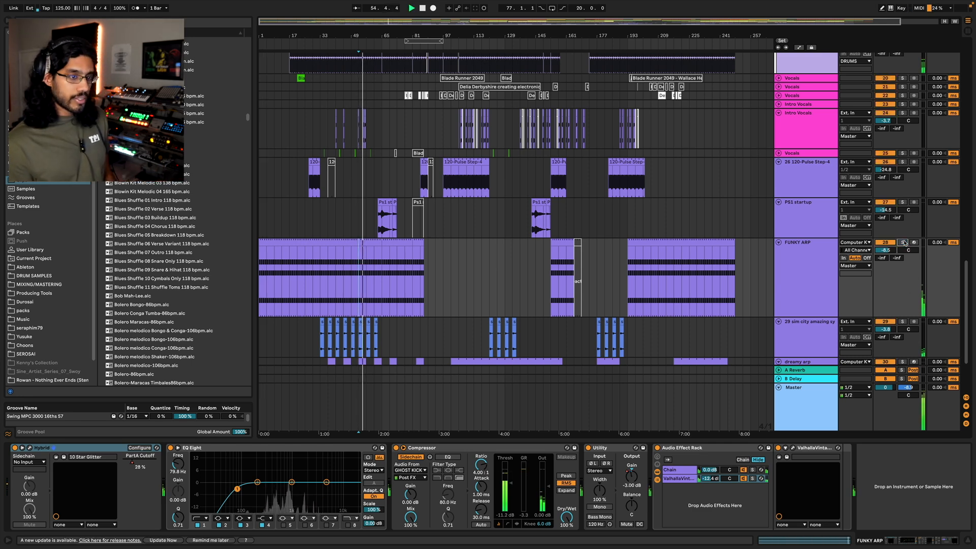
Open the FUNKY ARP track's Hybrid synth, move its window aside and view the 10 Star Glitter preset during playback.
click(29, 448)
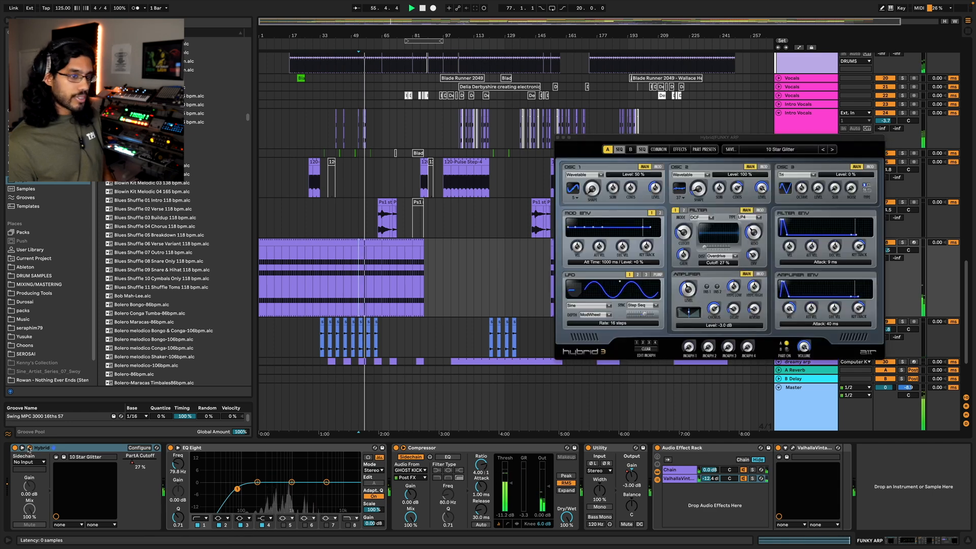
drag(739, 140, 679, 137)
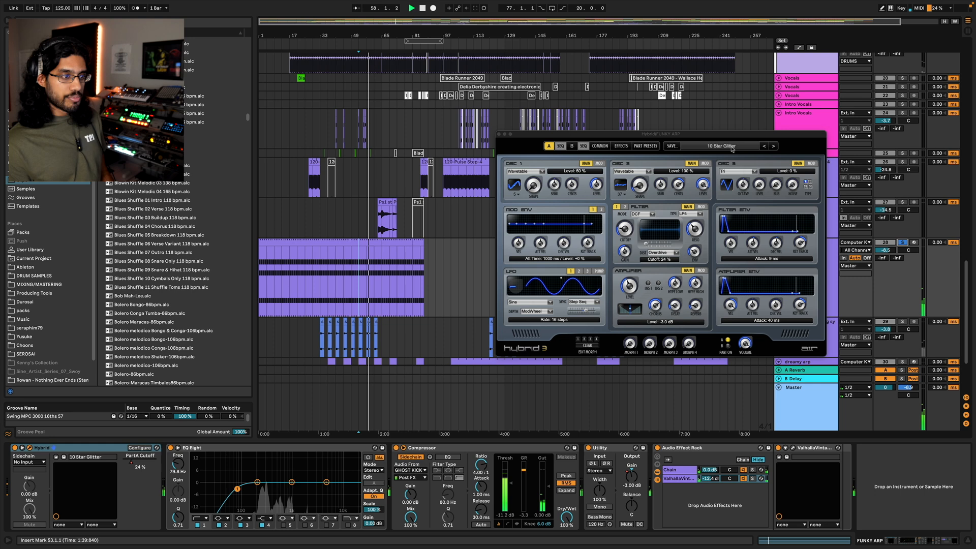
key(space)
Examine the notes of the first FUNKY ARP clip in an enlarged note editor, then return to the arrangement.
double_click(380, 249)
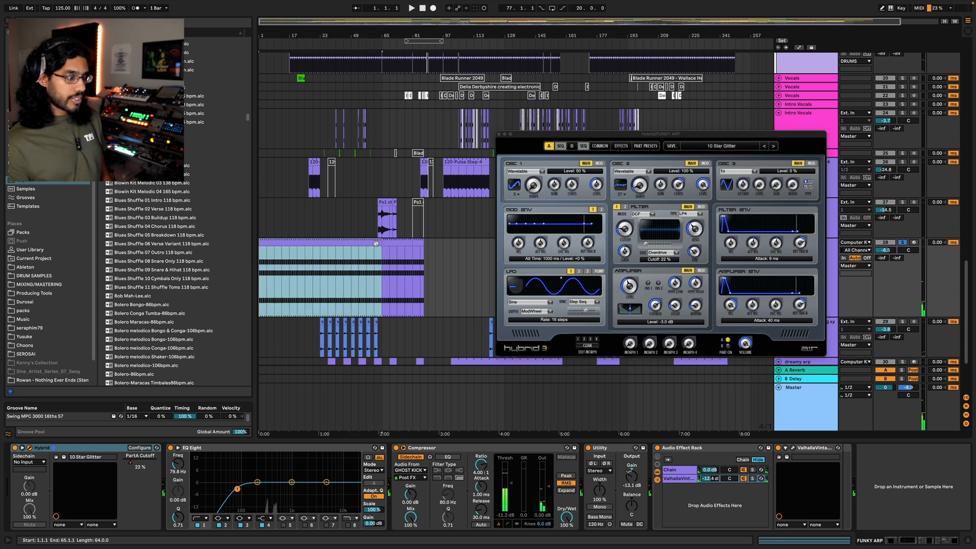
drag(445, 439, 411, 176)
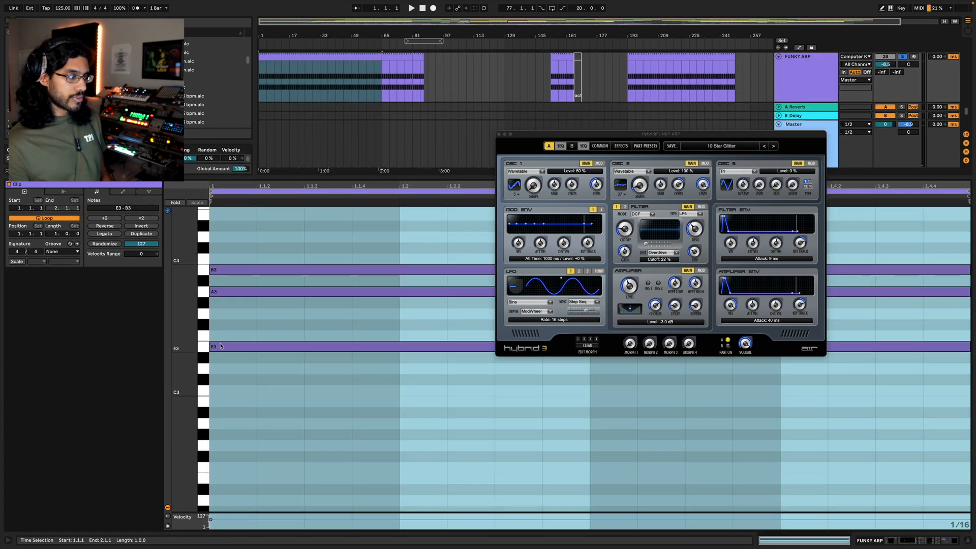
drag(321, 179, 305, 488)
drag(709, 134, 637, 129)
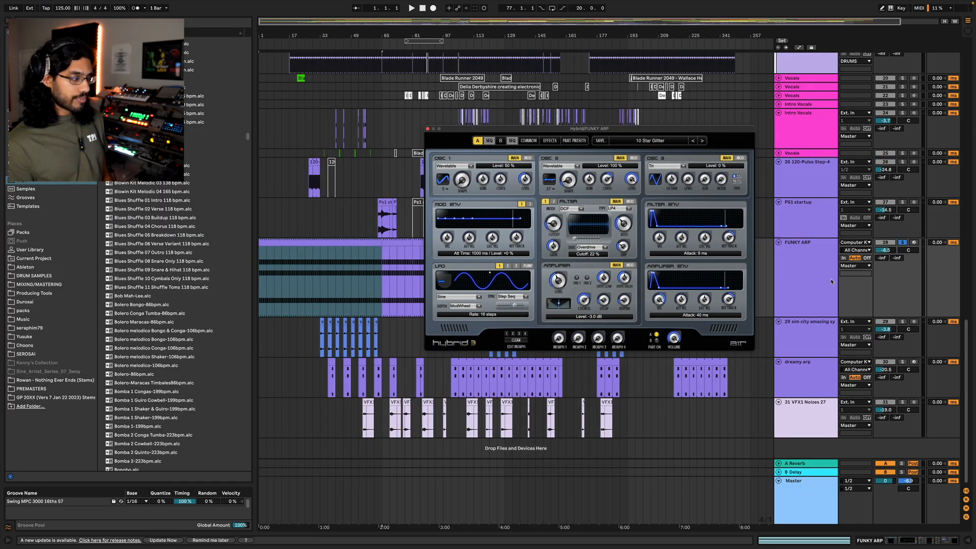
Inspect the FUNKY ARP track's EQ Eight, Compressor, Utility and Audio Effect Rack, then close the Hybrid window.
double_click(812, 253)
click(280, 448)
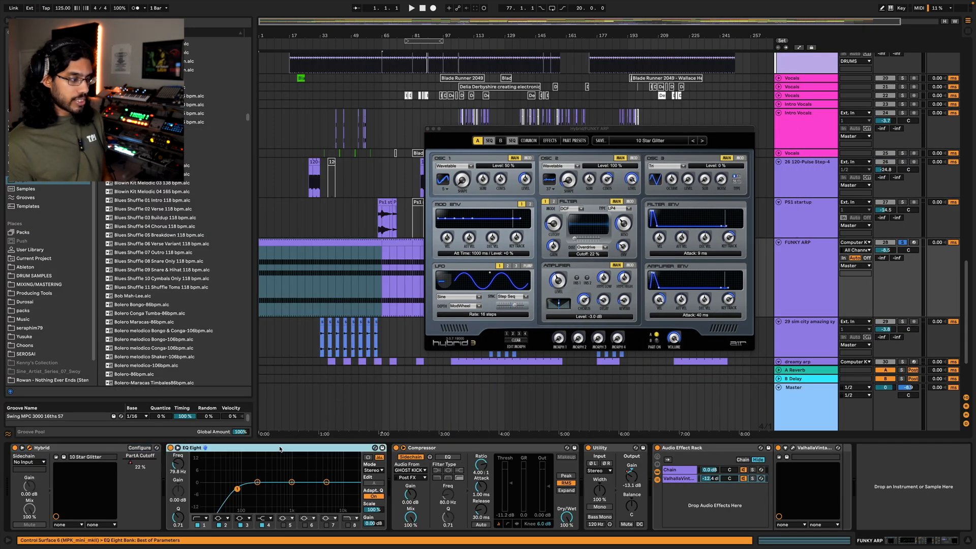
click(459, 451)
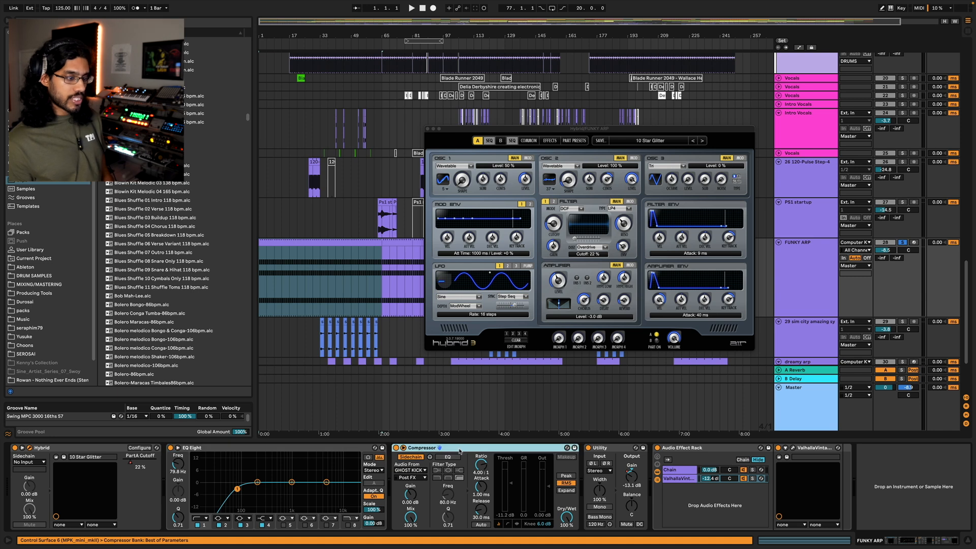
click(611, 449)
click(724, 450)
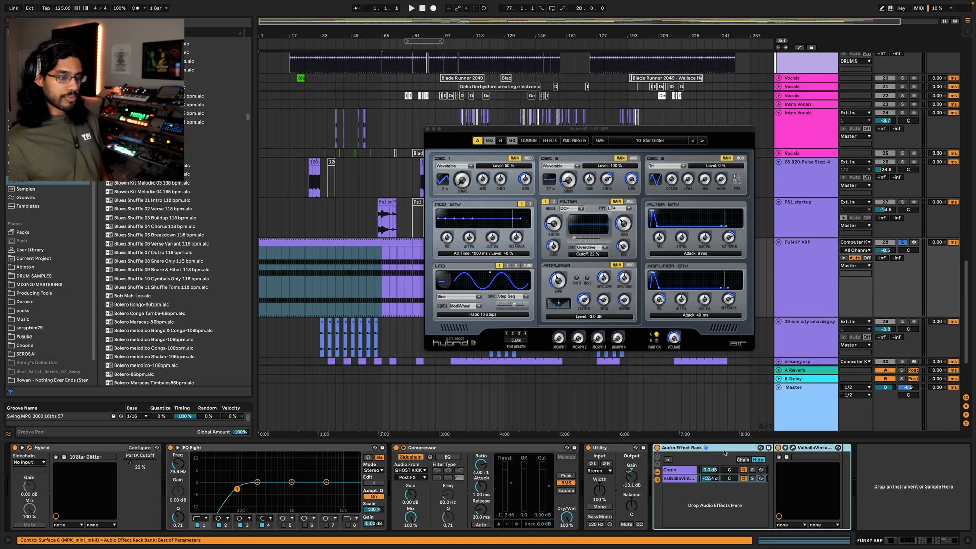
click(622, 452)
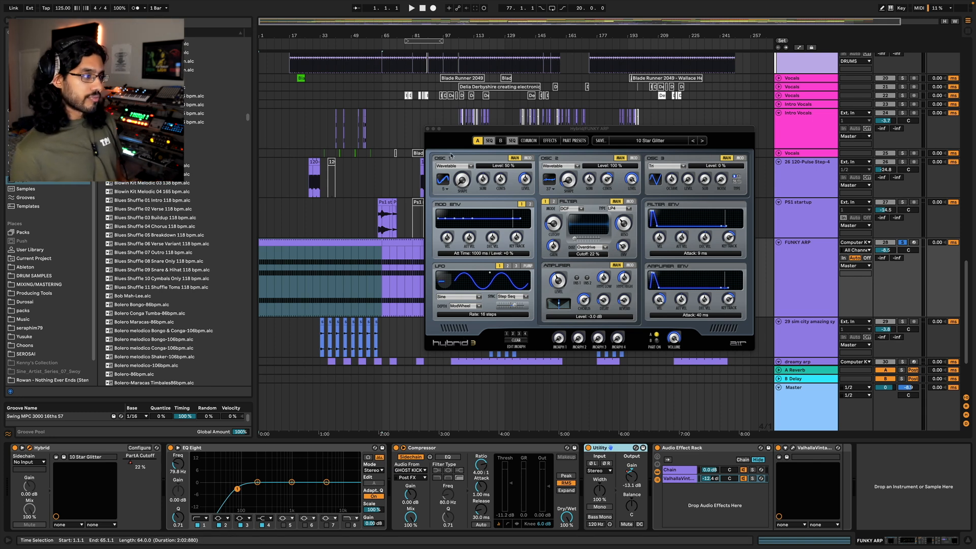
click(427, 129)
Show the devices of the 29 sim city amazing synthy song track and solo the track.
scroll(609, 244, down, 3)
click(804, 245)
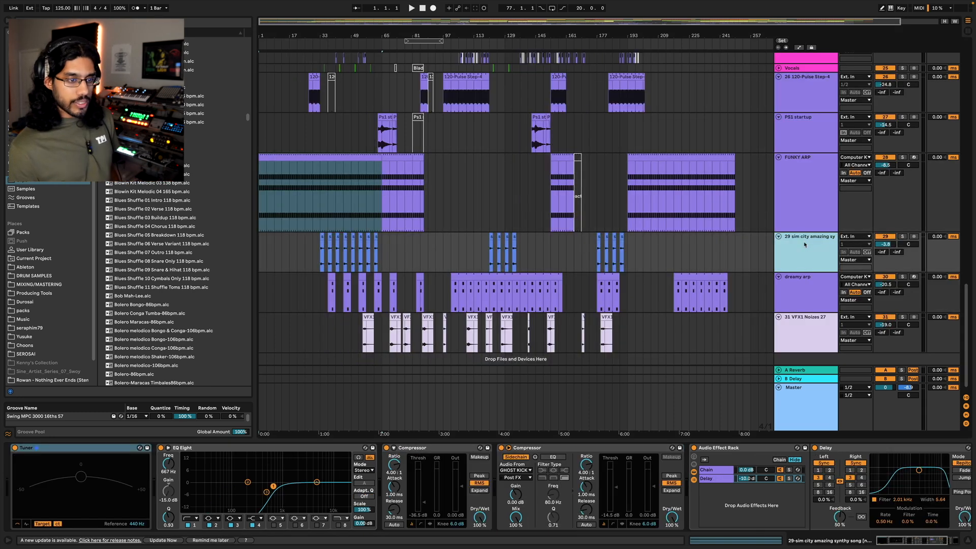
click(903, 236)
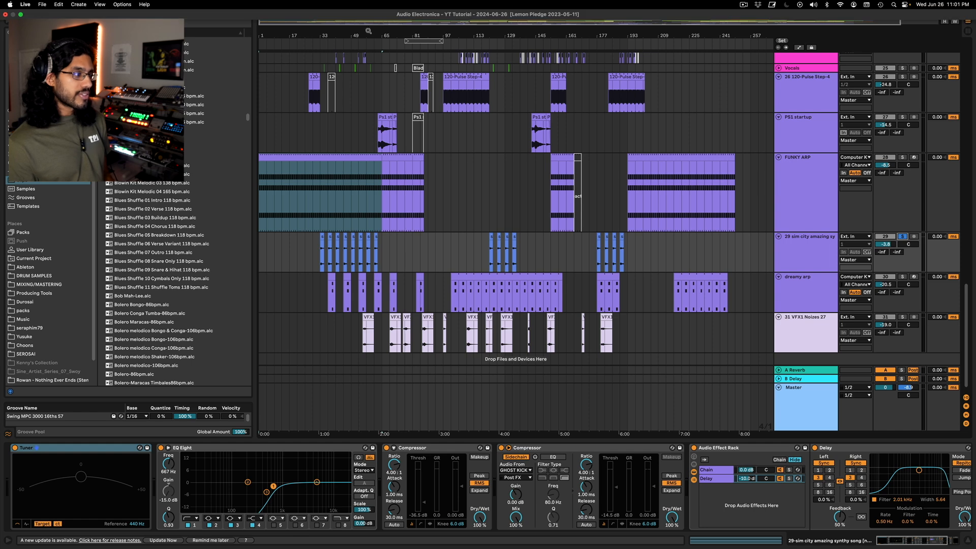
Play the soloed sim city track from bar 33 and unsolo it to hear the clips in the full mix.
drag(334, 23, 334, 63)
click(331, 252)
key(space)
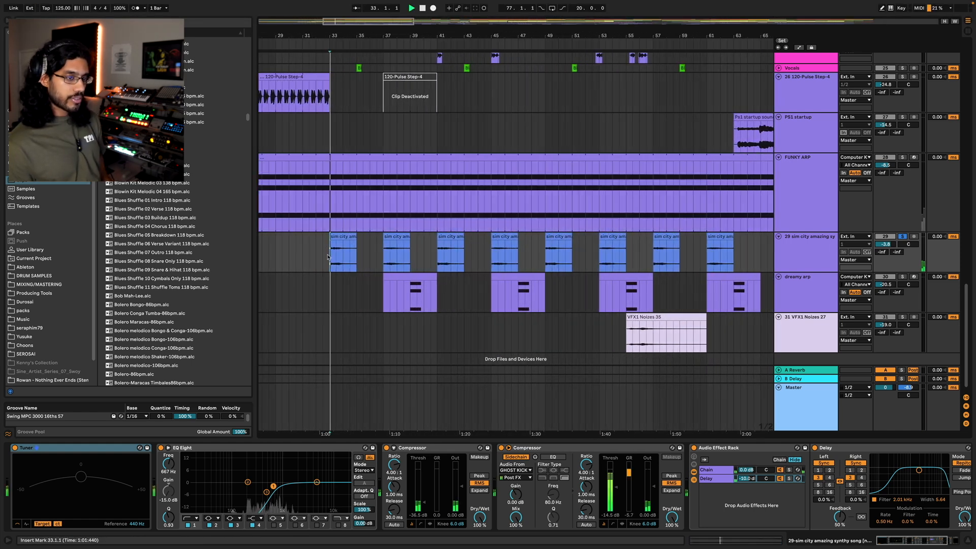
click(903, 237)
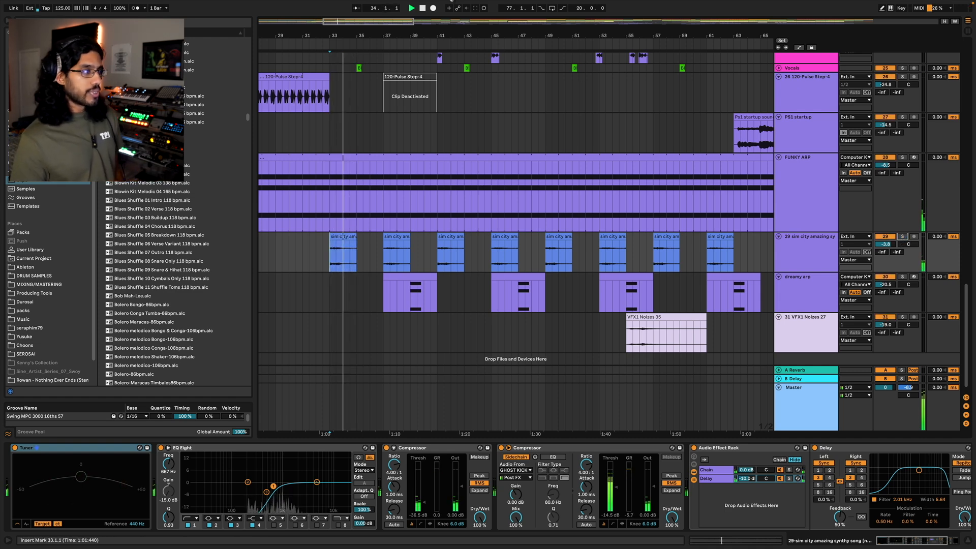
key(minus)
key(minus)
key(minus)
key(minus)
key(minus)
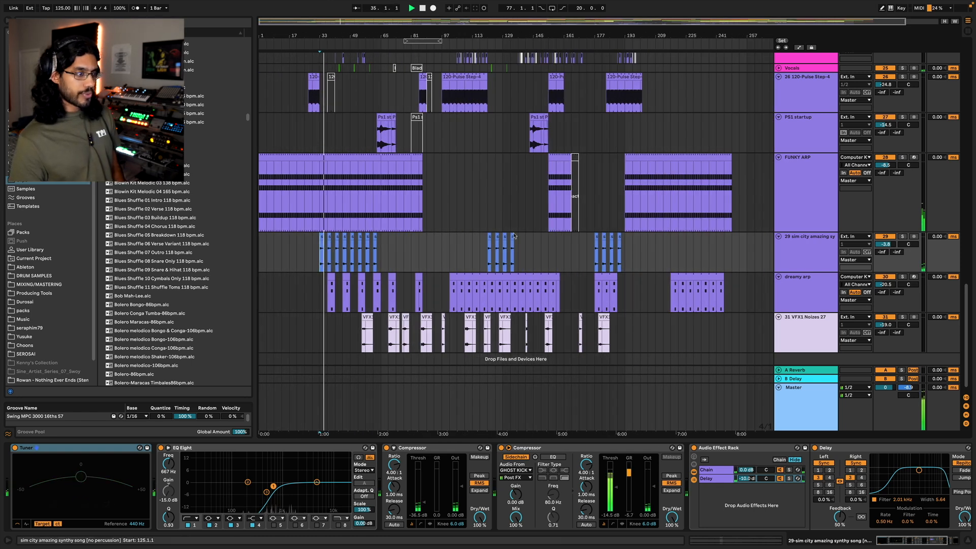
Solo the sim city track again and replay its clips from bar 33.
key(plus)
key(plus)
key(plus)
key(plus)
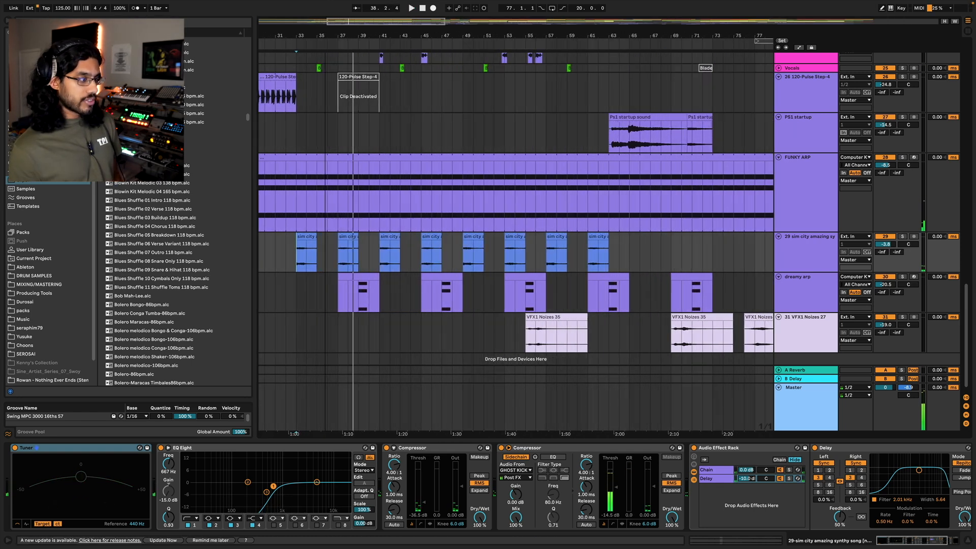
click(901, 236)
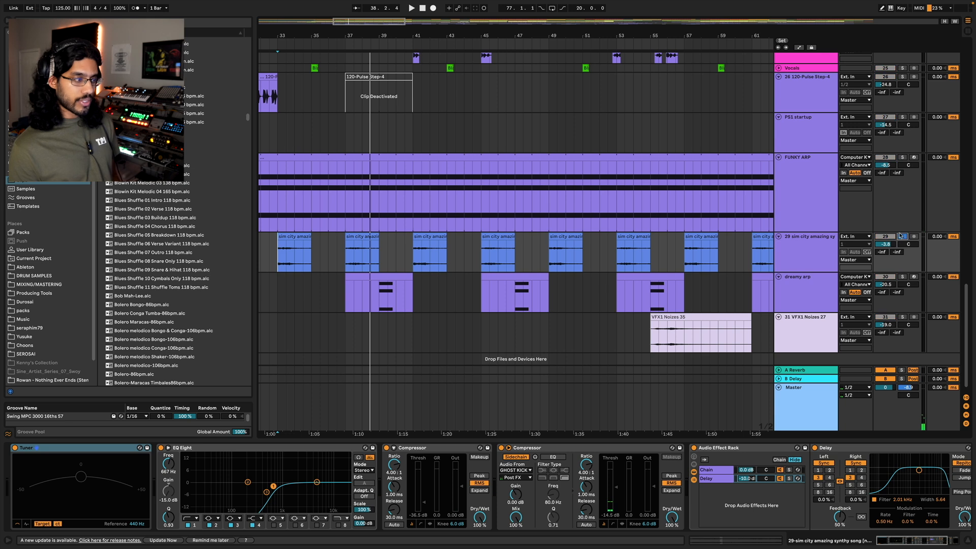
click(295, 257)
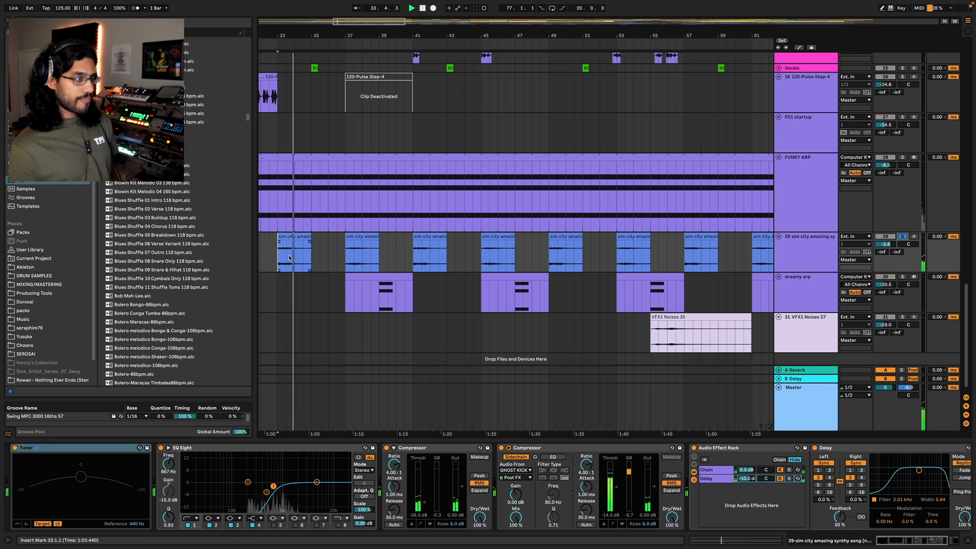
click(345, 260)
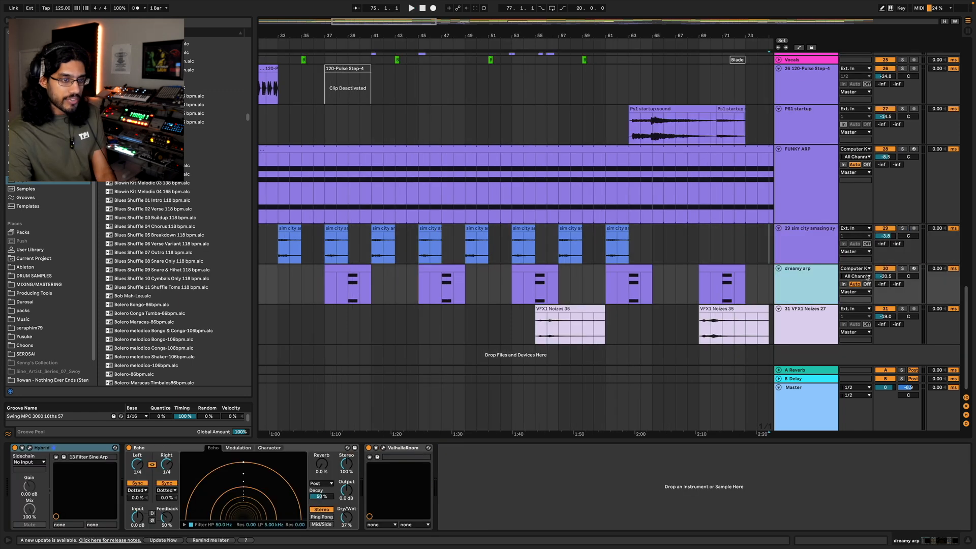
Record-arm and solo the dreamy arp track and play it from bar 39.
click(912, 269)
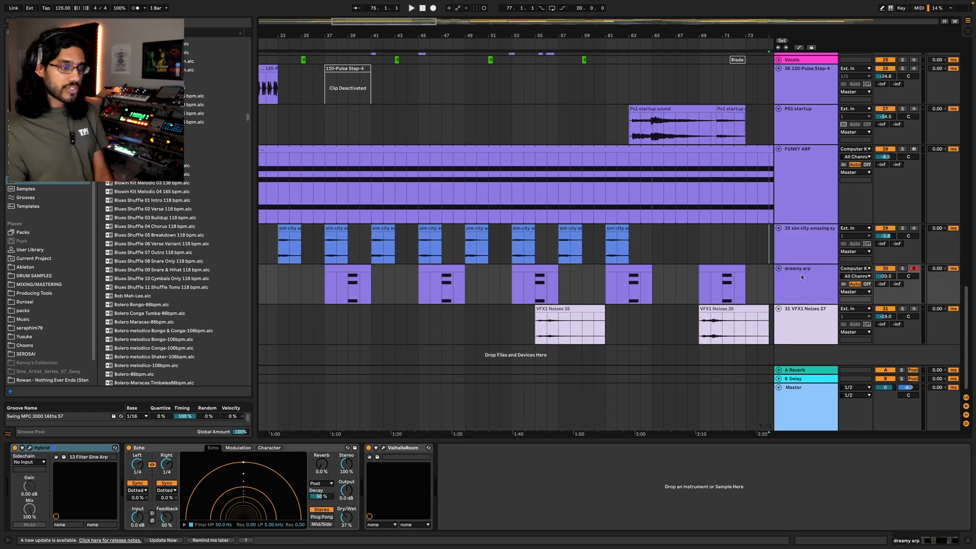
click(902, 268)
click(336, 229)
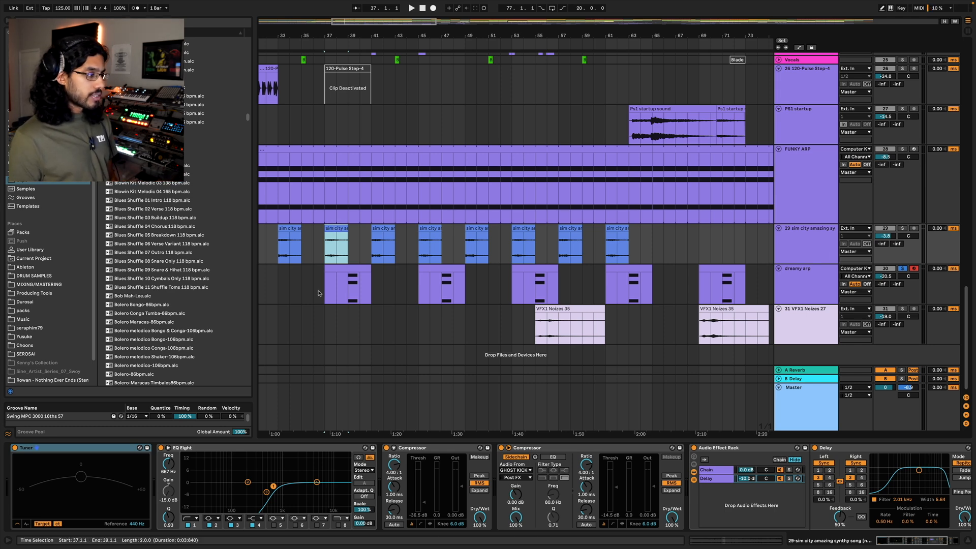
click(839, 298)
key(space)
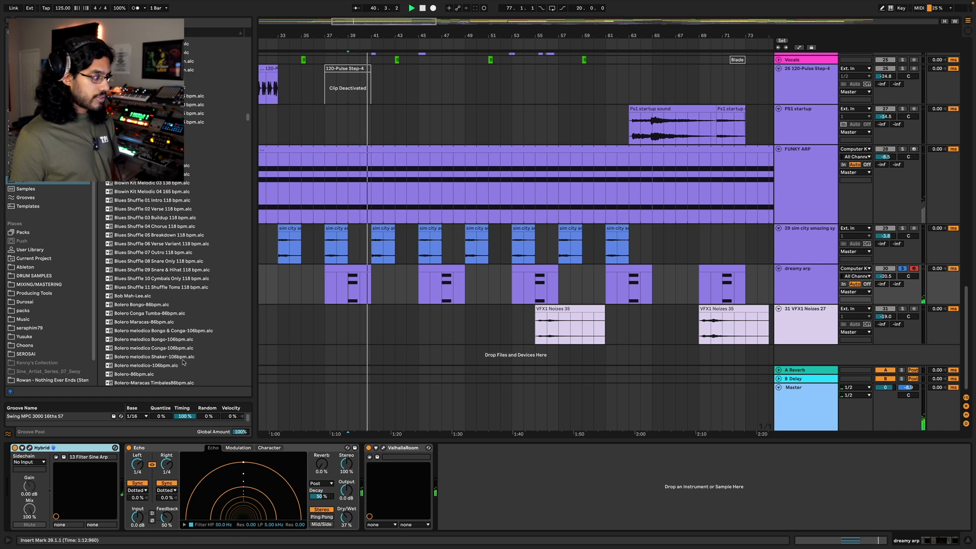
Open the dreamy arp track's Hybrid synth to view the 13 Filter Sine Arp preset, close its window and stop playback.
click(29, 448)
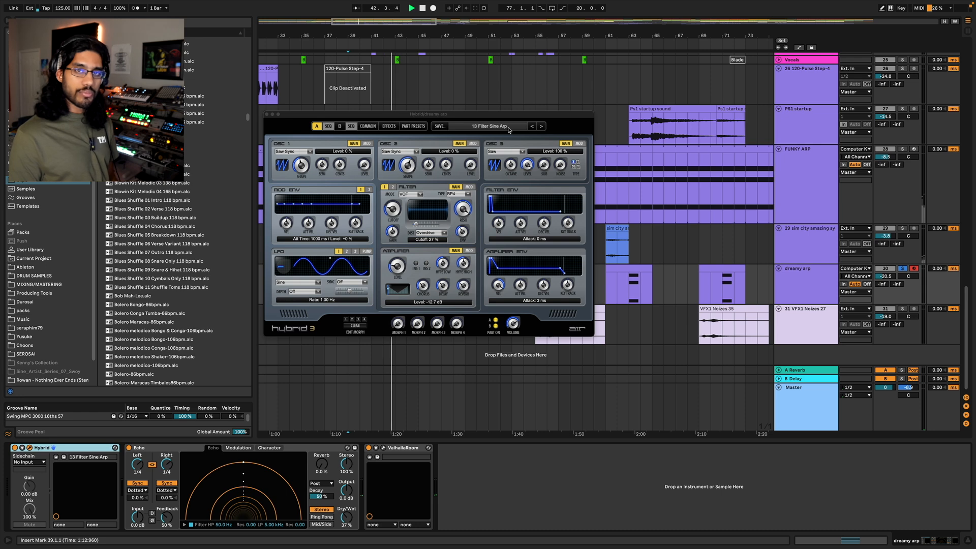
click(267, 116)
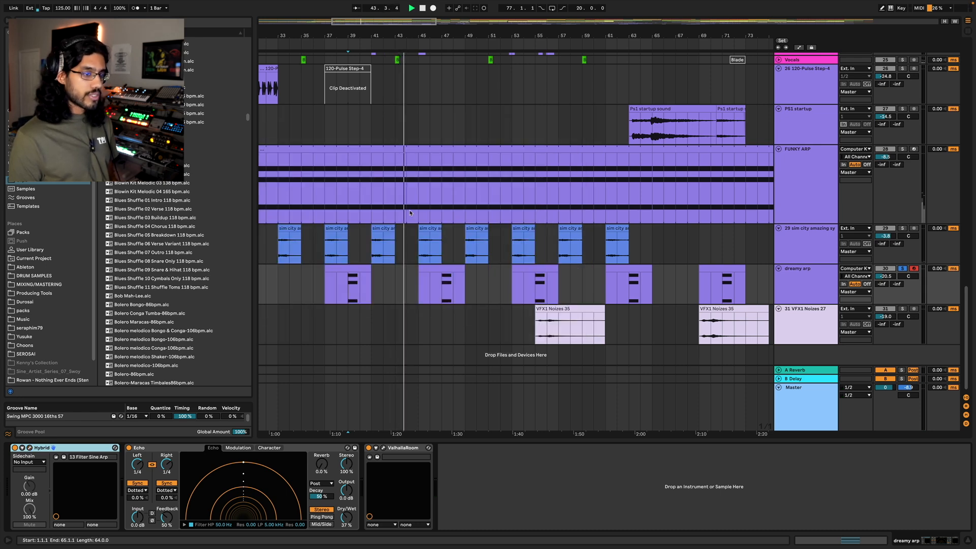
key(space)
Examine the notes of the first dreamy arp clip in an enlarged note editor and shrink the editor again.
double_click(339, 287)
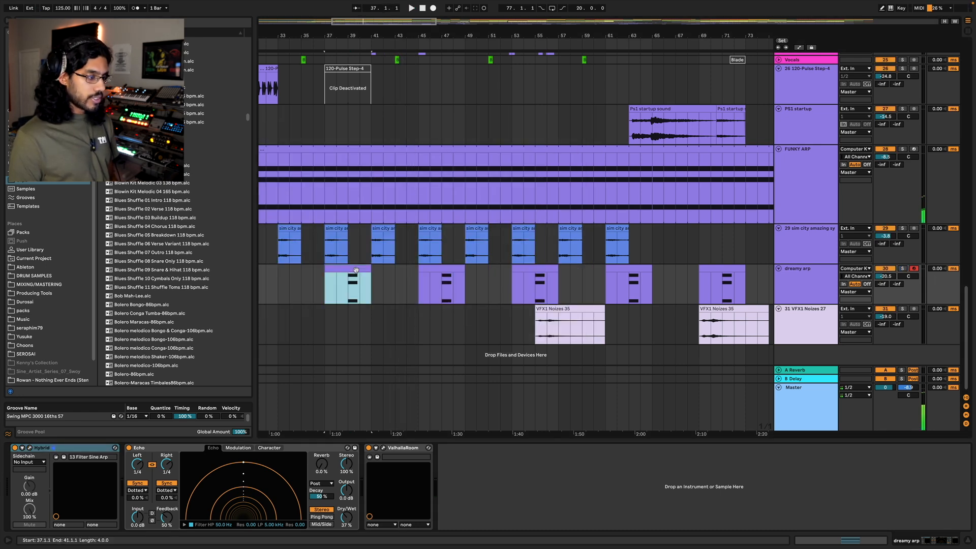
drag(491, 441, 498, 236)
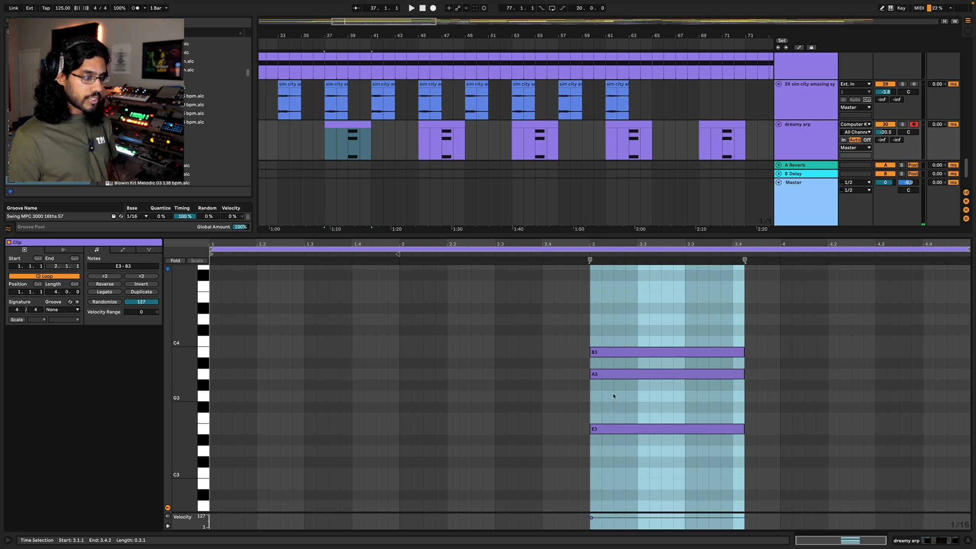
drag(627, 235, 463, 391)
Play the full mix from bar 39 while inspecting the dreamy arp track's Echo and ValhallaRoom devices, and stop playback.
click(349, 395)
key(space)
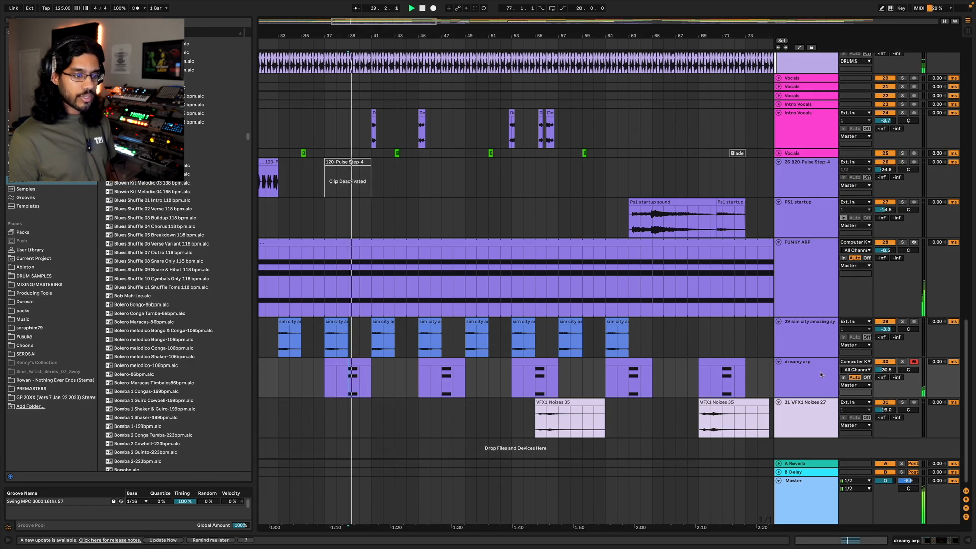
double_click(824, 374)
click(185, 450)
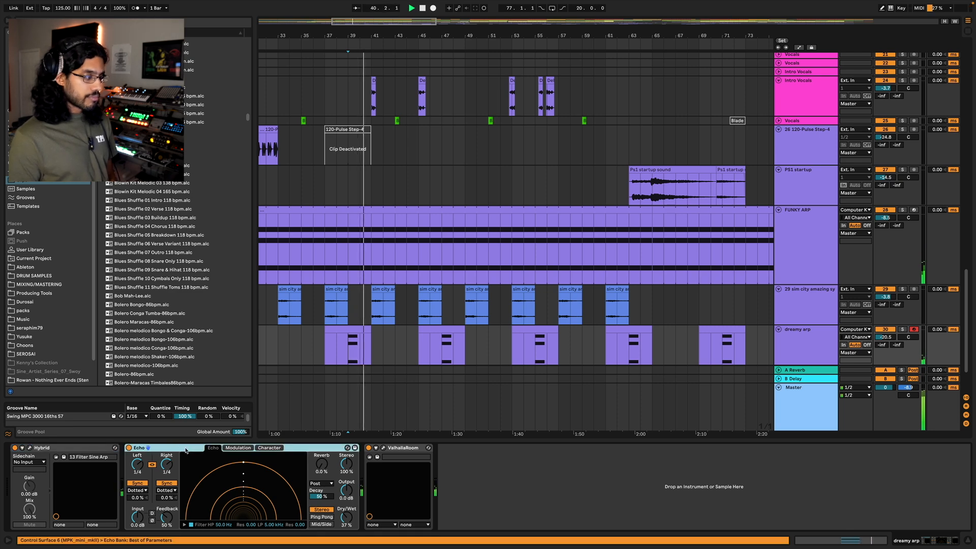
click(414, 451)
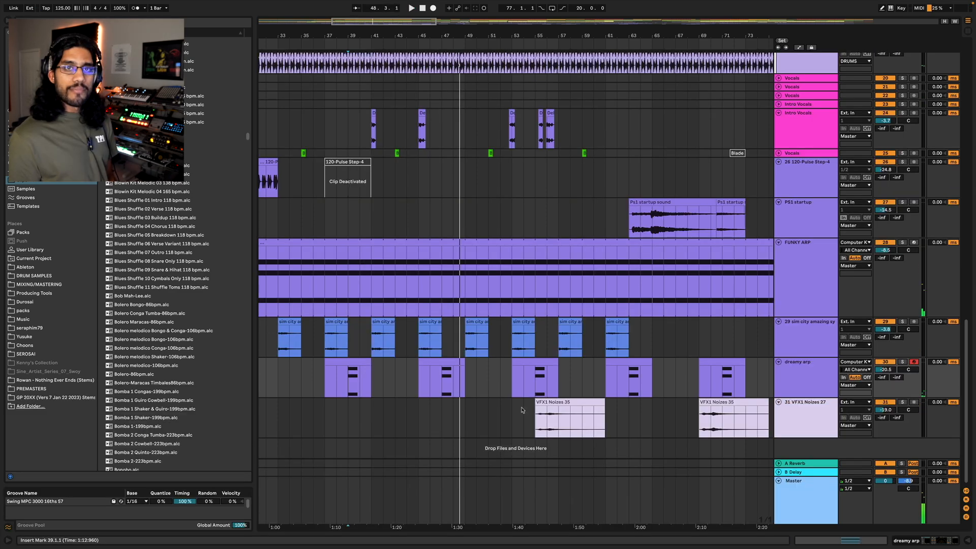
key(space)
Solo the 31 VFX1 Noizes 27 track and play its first clip from bar 55.
click(514, 426)
key(minus)
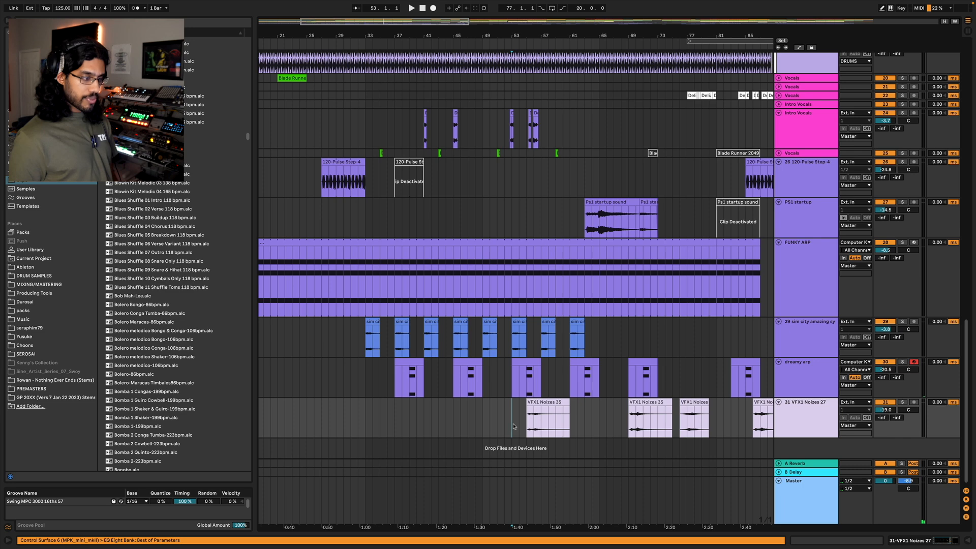
key(minus)
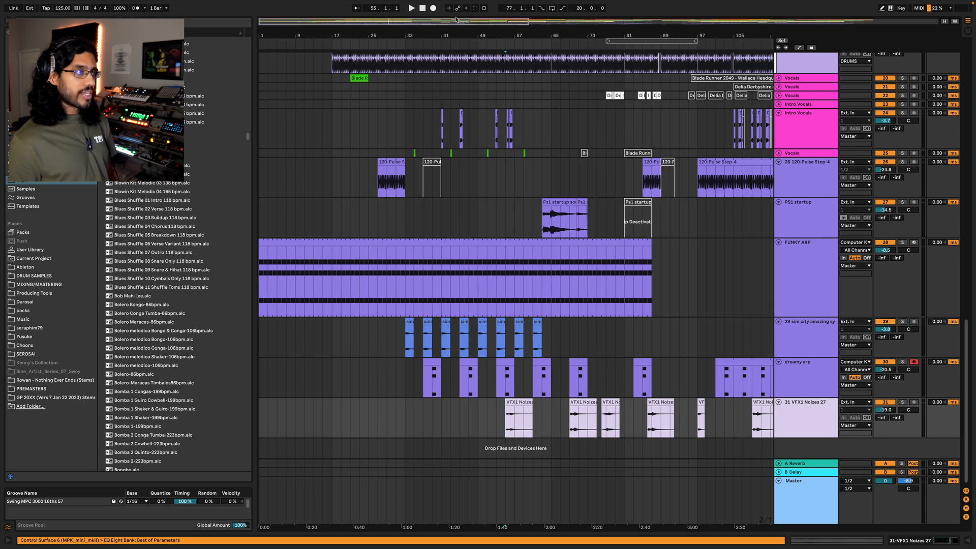
mouse_move(456, 19)
mouse_down()
mouse_move(456, 51)
mouse_move(456, 13)
mouse_move(456, 27)
mouse_up()
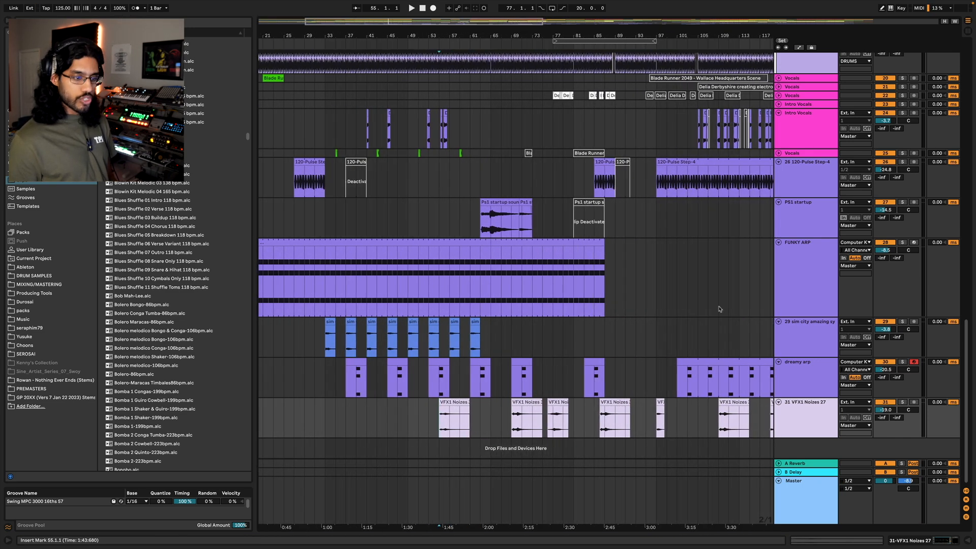
click(900, 402)
key(space)
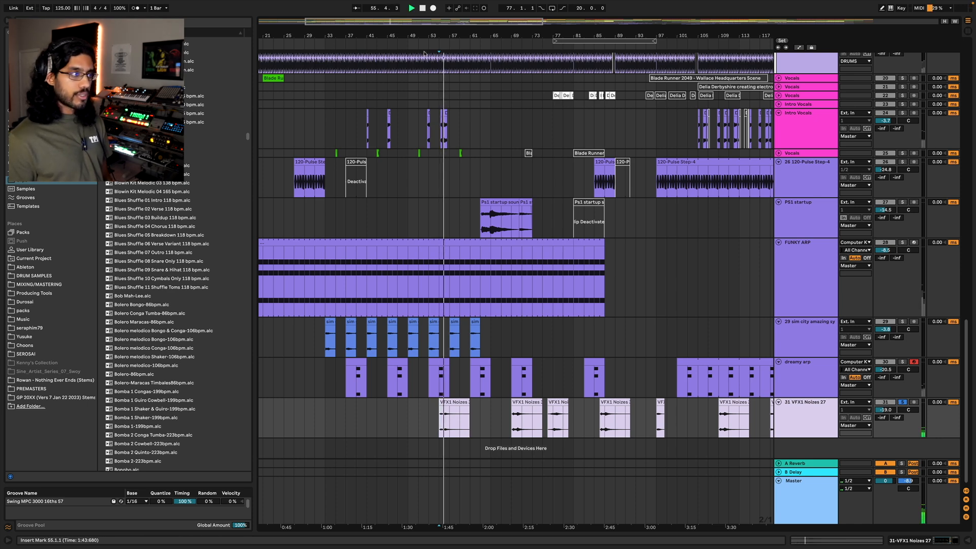
Audition the VFX1 Noizes clips at bars 69 and 76 and go on to the one at bar 109.
drag(409, 20, 409, 37)
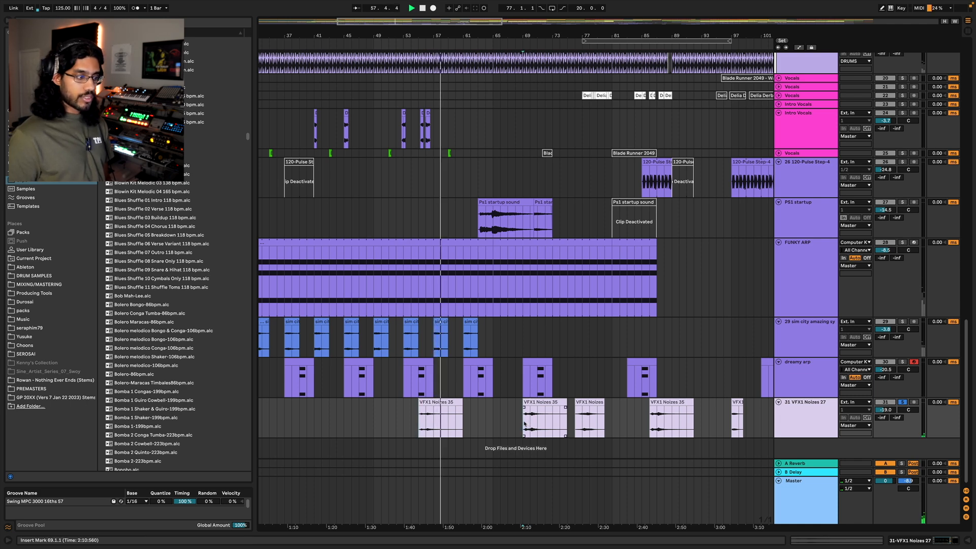
key(space)
key(space)
click(576, 421)
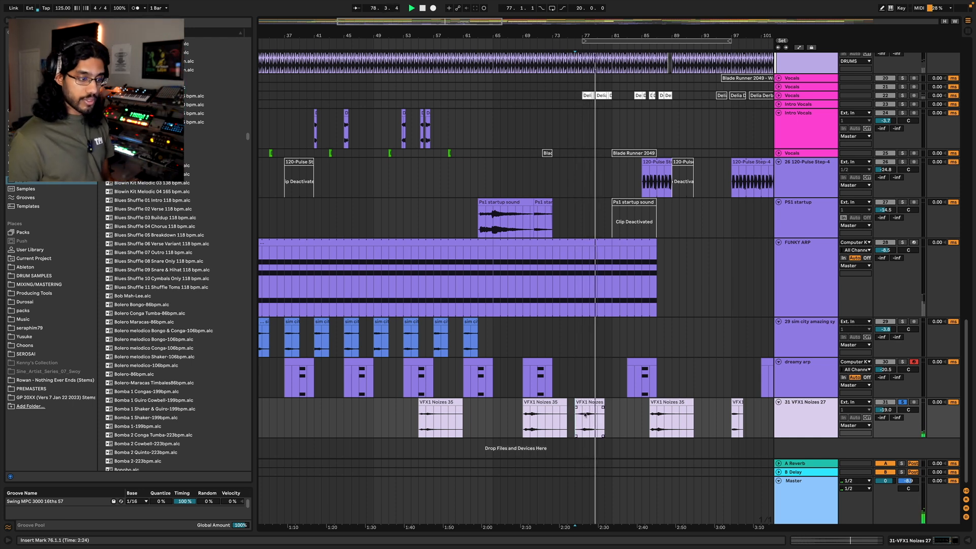
scroll(575, 420, right, 10)
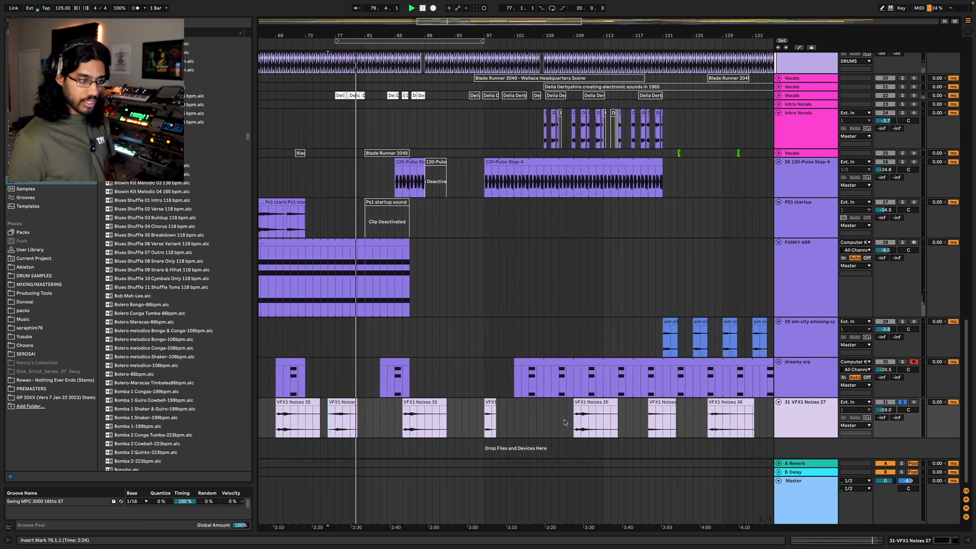
scroll(553, 411, right, 10)
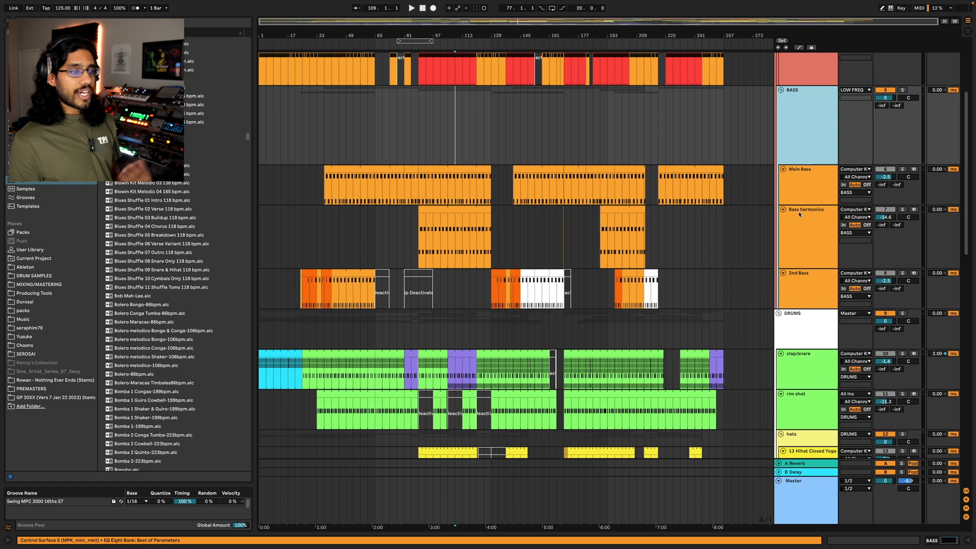
Look over the whole arrangement from the bass and drum groups to the 31 VFX1 Noizes 27 track and back.
scroll(804, 419, down, 5)
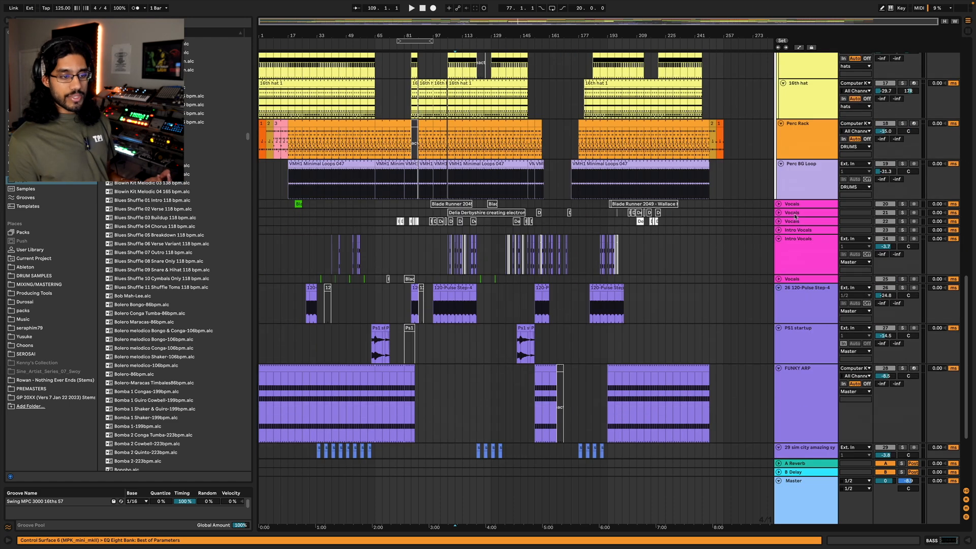
click(804, 420)
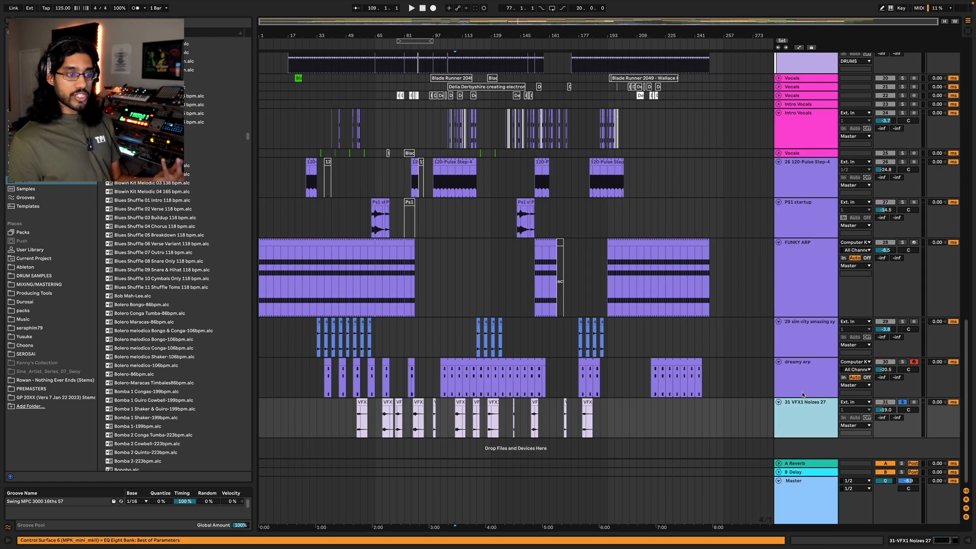
scroll(801, 331, up, 3)
scroll(799, 284, down, 3)
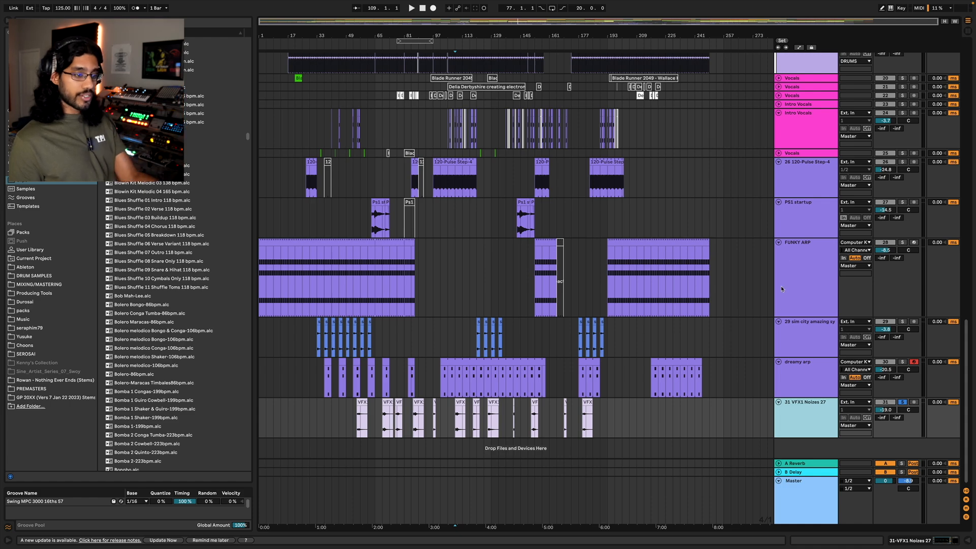
scroll(787, 304, up, 10)
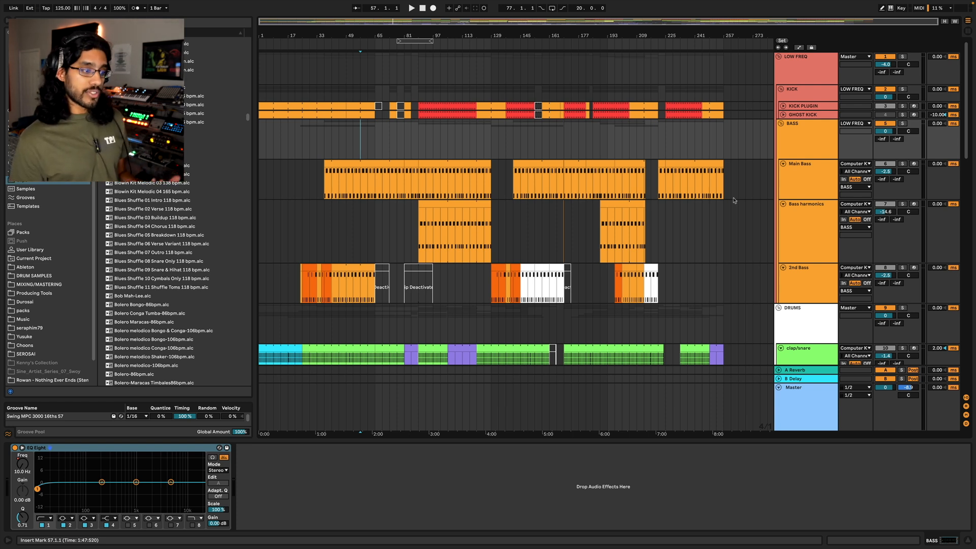
Show the device chains of the Main Bass and Bass harmonics tracks, including the Main Bass LFO.
click(789, 180)
click(382, 447)
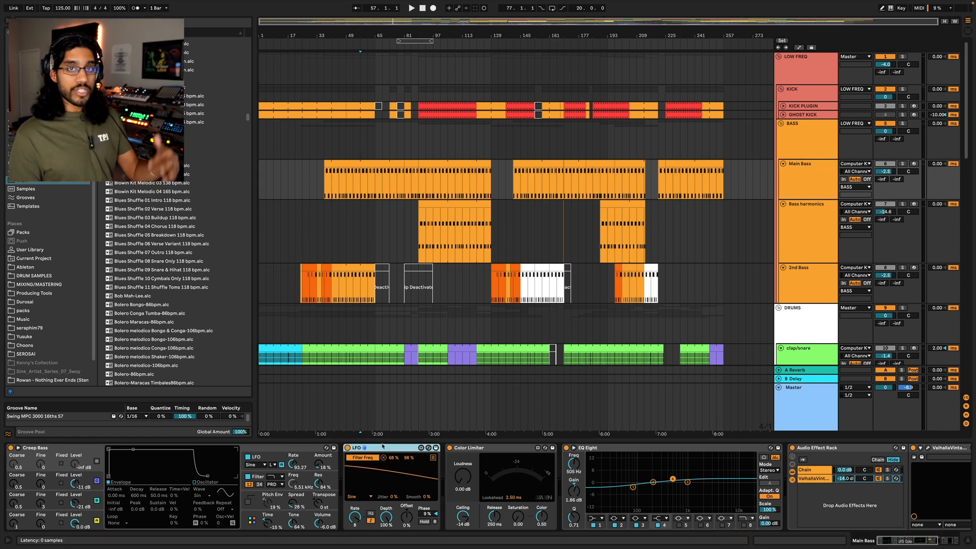
click(803, 235)
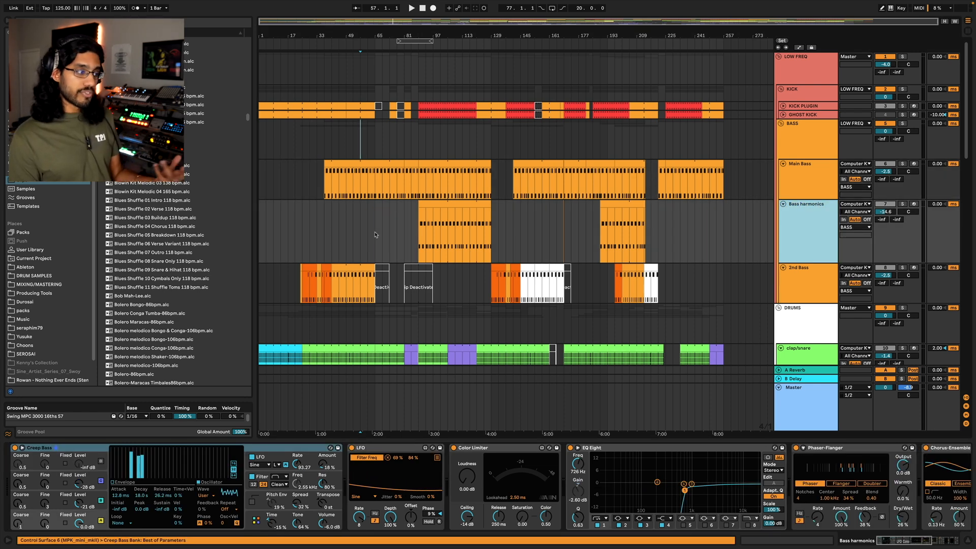
click(339, 231)
click(425, 88)
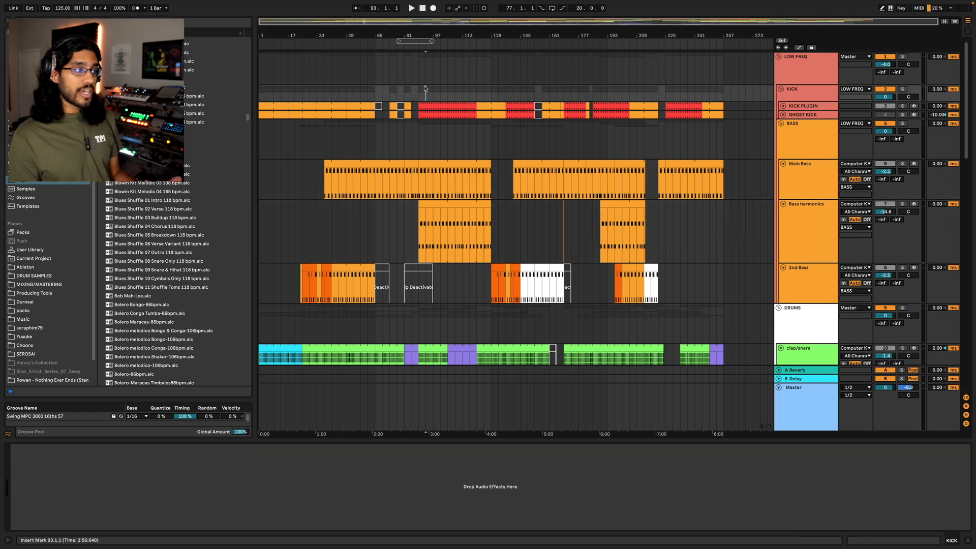
Go past the hats and percussion to the melodic tracks and show the devices of the 26 120-Pulse Step-4 track.
scroll(475, 264, down, 6)
scroll(488, 286, down, 20)
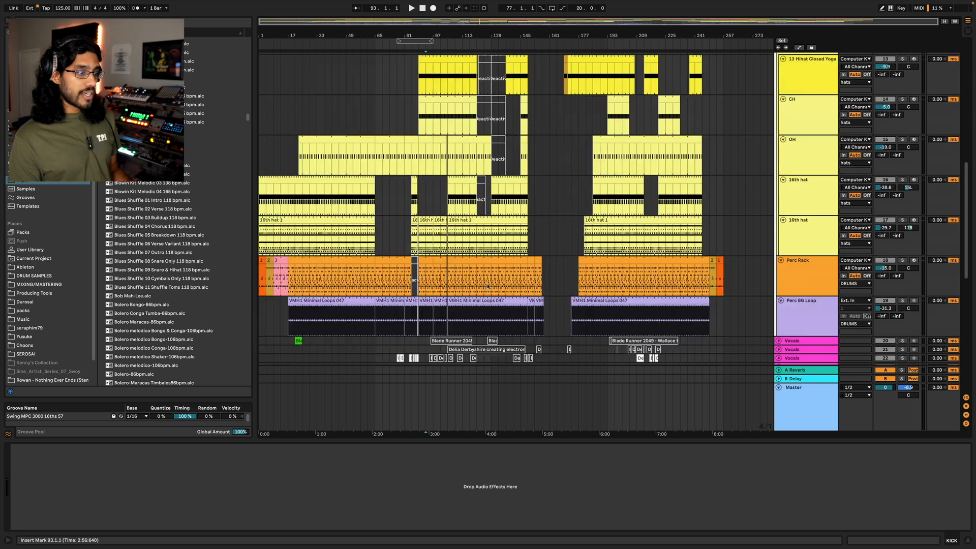
click(814, 179)
click(811, 215)
click(807, 247)
click(812, 214)
click(817, 176)
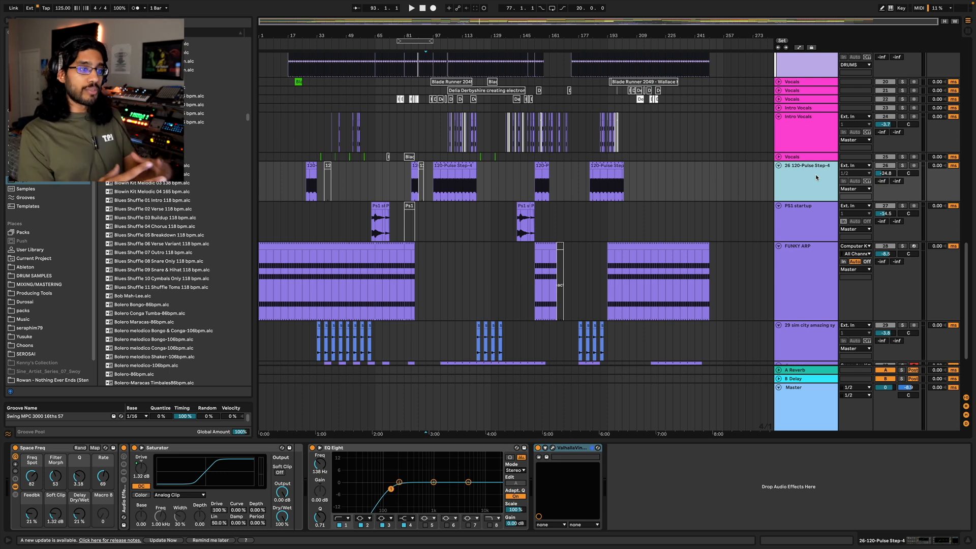
Show the devices of the FUNKY ARP, PS1 startup, dreamy arp and sim city tracks one after another.
scroll(803, 197, down, 2)
click(814, 236)
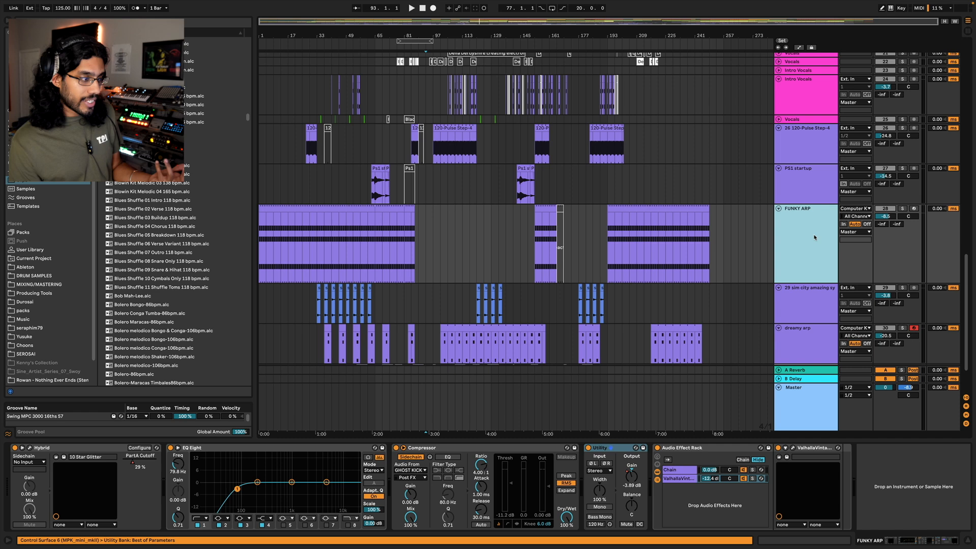
click(814, 184)
scroll(814, 193, down, 3)
click(804, 280)
click(806, 254)
Switch back and forth between the FUNKY ARP, PS1 startup and 120-Pulse Step-4 tracks to compare their devices.
click(813, 175)
click(815, 124)
click(816, 90)
click(812, 127)
click(809, 187)
click(811, 130)
click(812, 94)
click(809, 169)
Highlight two stretches of FUNKY ARP and bars 29 to 105 of sim city and dreamy arp, ending with the insert marker at bar 97.
drag(345, 184, 390, 187)
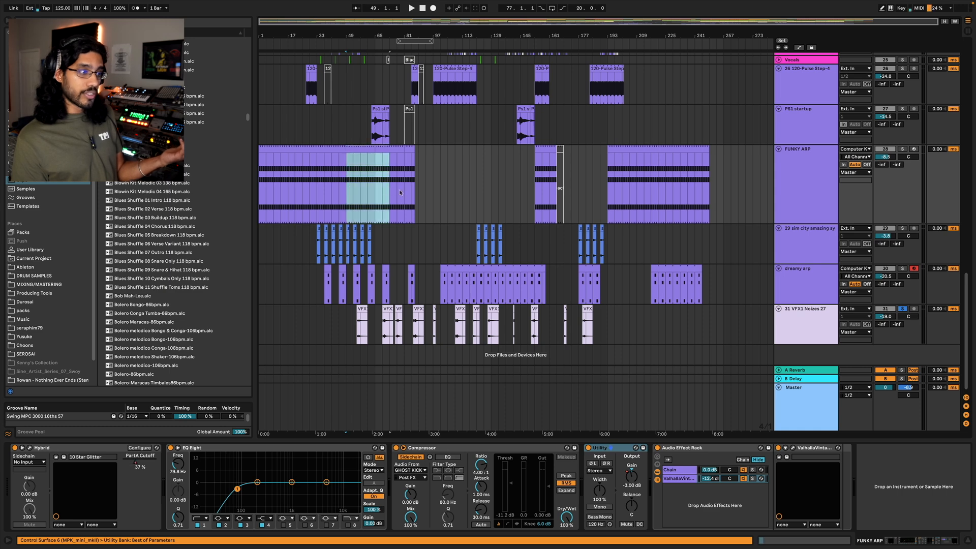
drag(643, 198, 686, 199)
drag(310, 244, 448, 288)
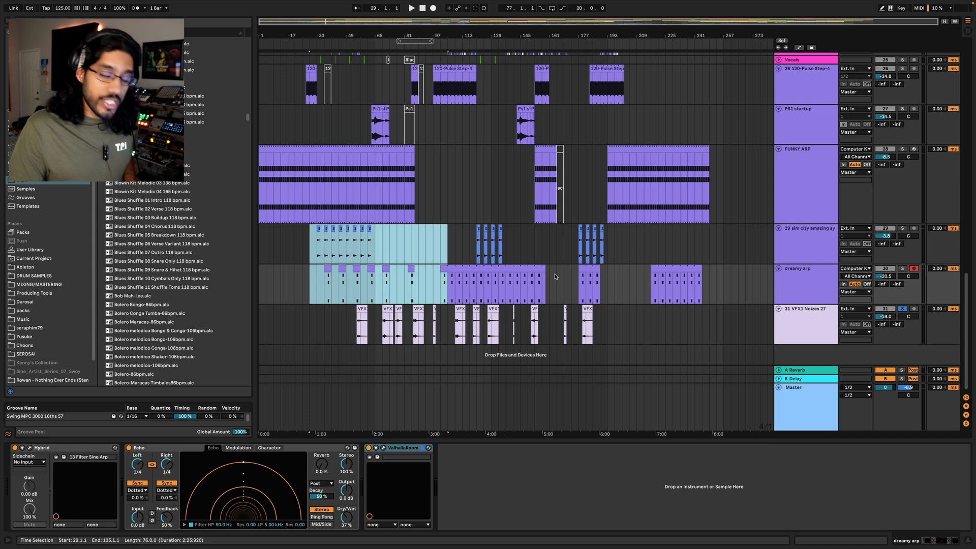
click(433, 244)
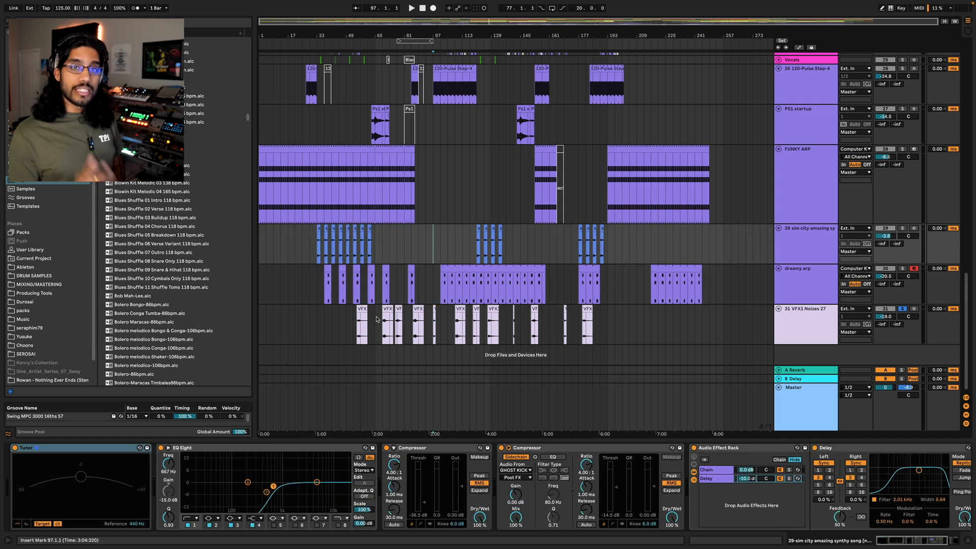